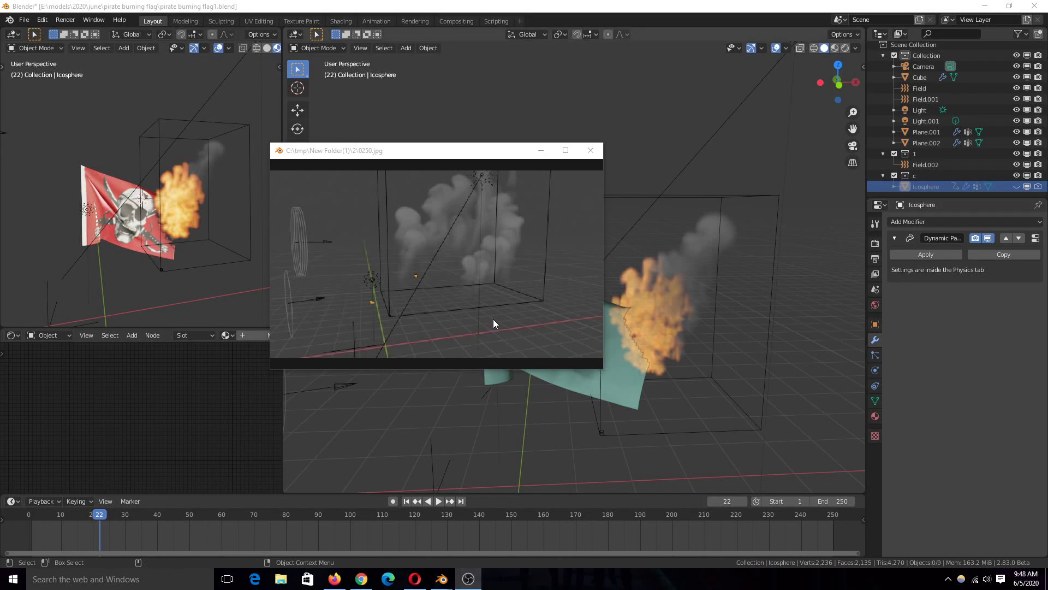
- Scrub through the rendered burning-flag preview and examine the textured flag up close
left_click_drag(560, 261, 303, 278)
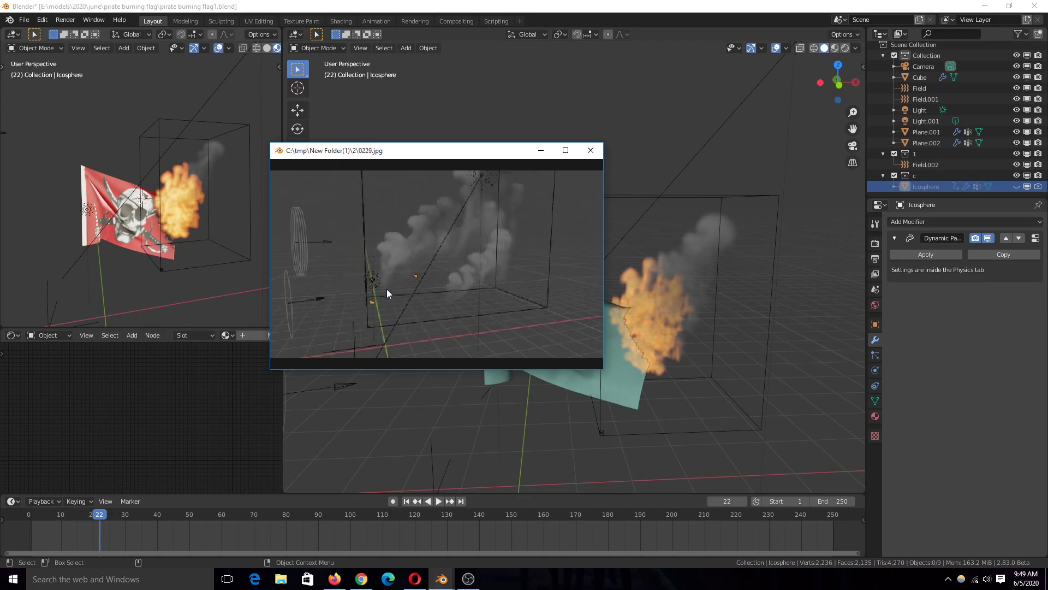
left_click_drag(387, 289, 365, 268)
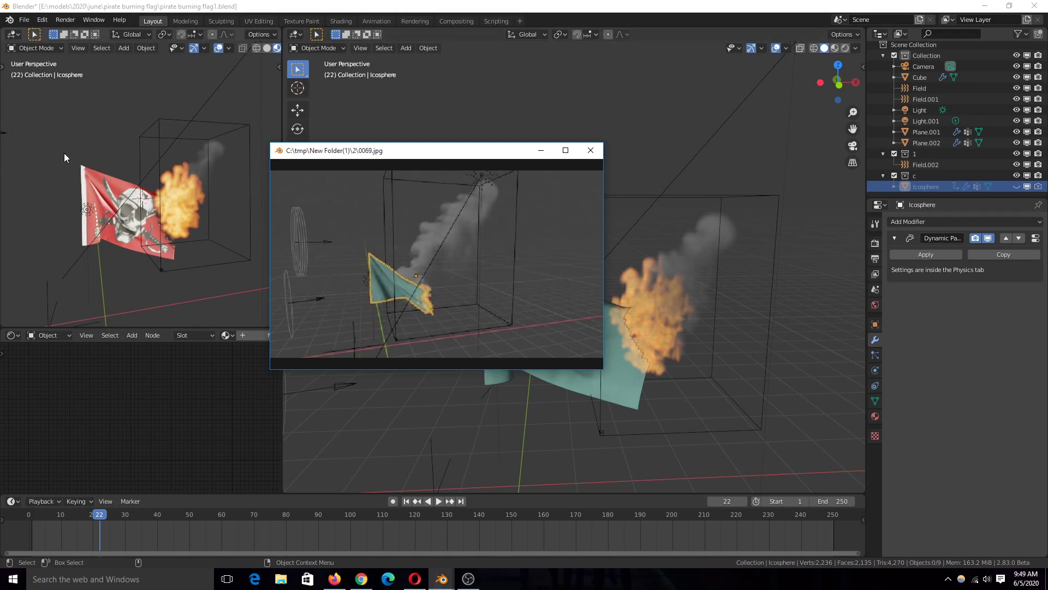
left_click_drag(376, 218, 350, 239)
scroll(176, 239, "up", 4)
scroll(174, 240, "down", 3)
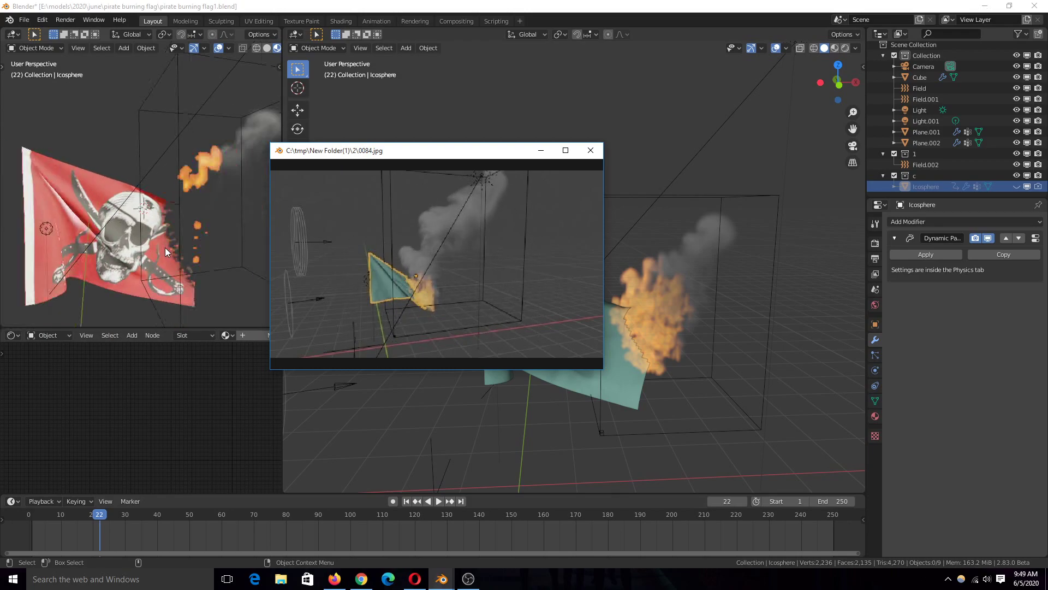
- Close the rendered preview and inspect the flag's burn at frames 55, 68 and 14
right_click(193, 544)
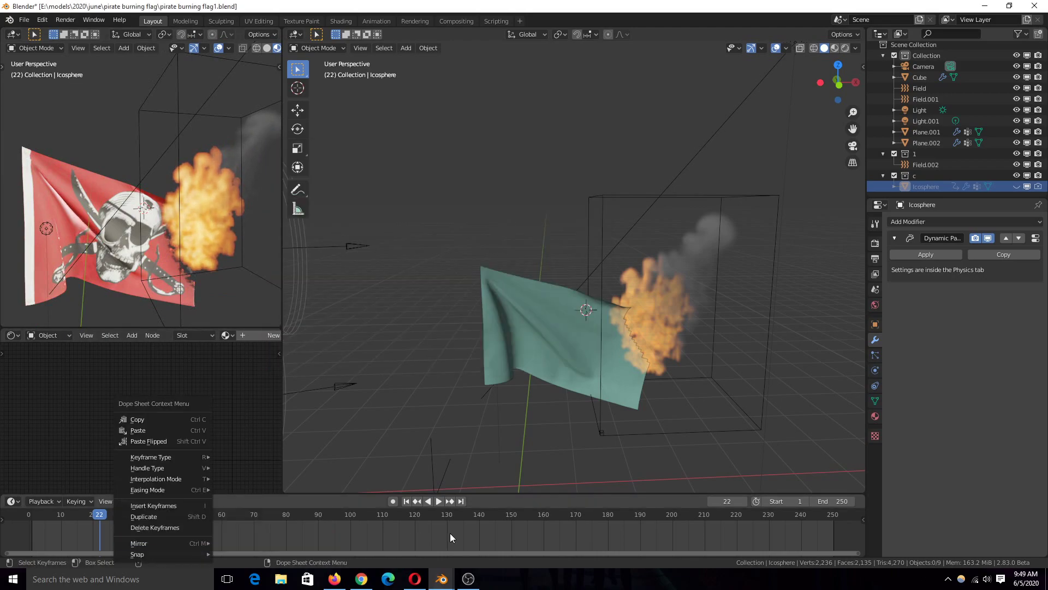
left_click(300, 533)
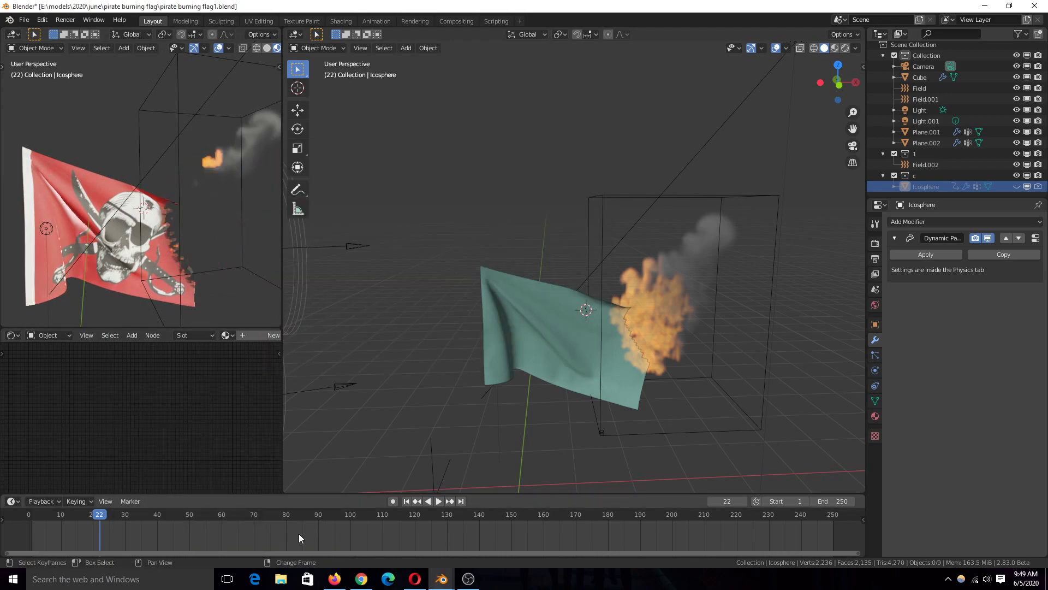
left_click(206, 533)
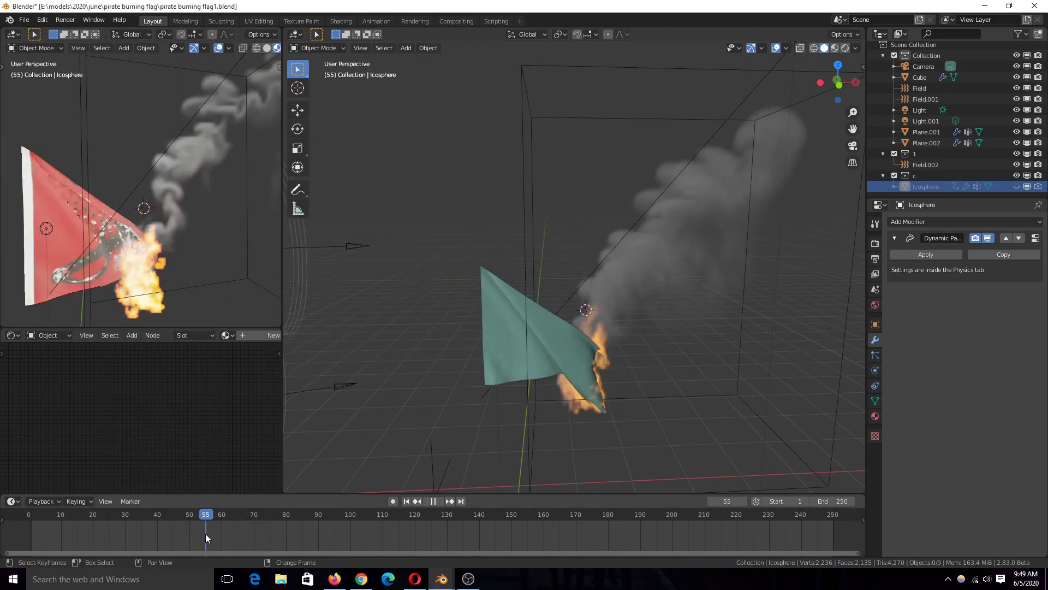
left_click(247, 537)
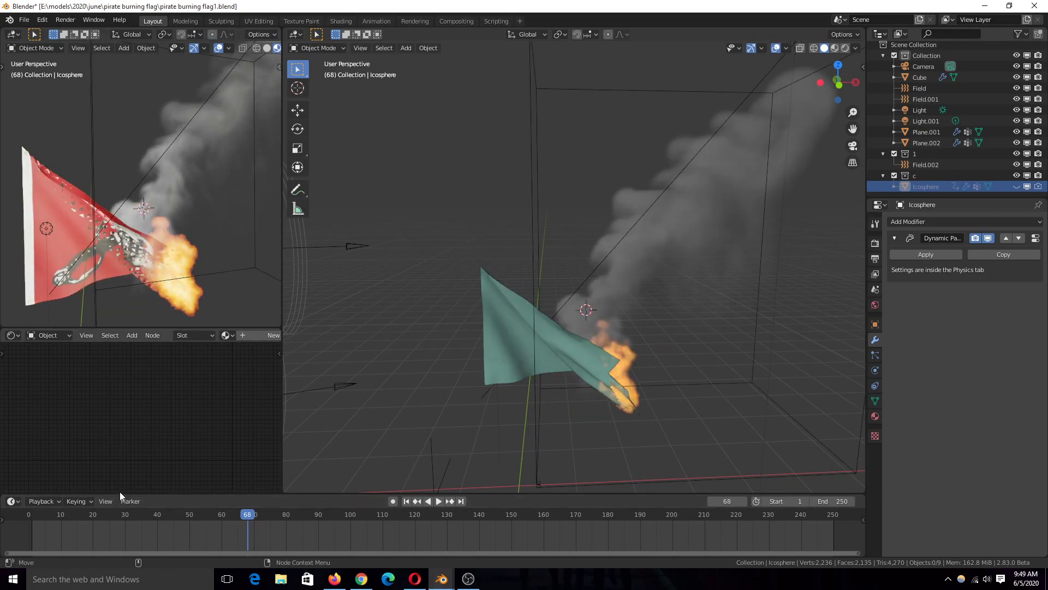
left_click(74, 526)
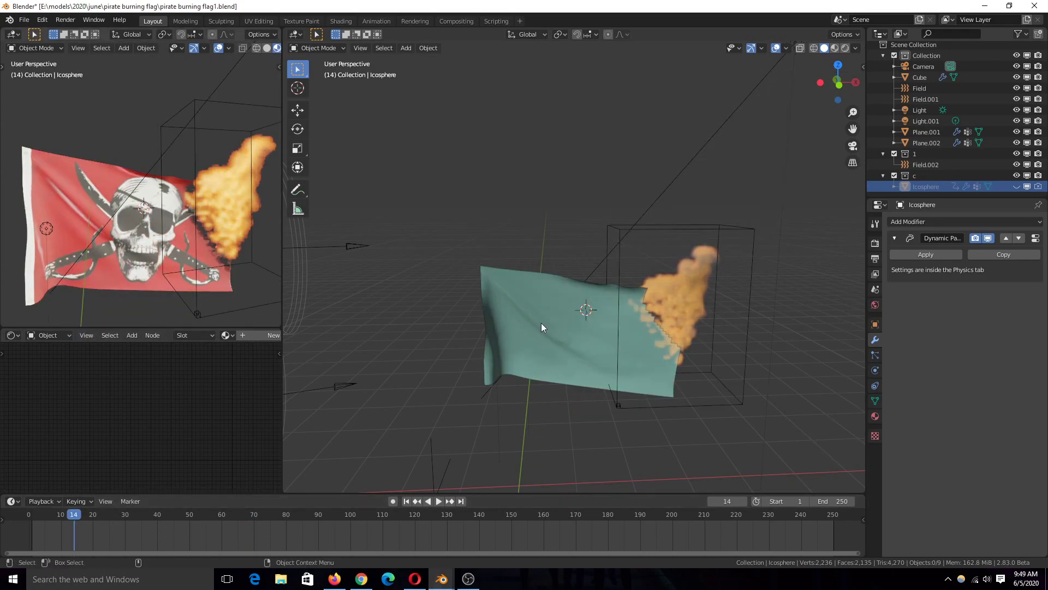
- Select the flag plane and review its cloth physics settings, from physical properties through cache, shape and collisions
middle_click_drag(524, 378, 555, 366, "shift")
left_click(576, 356)
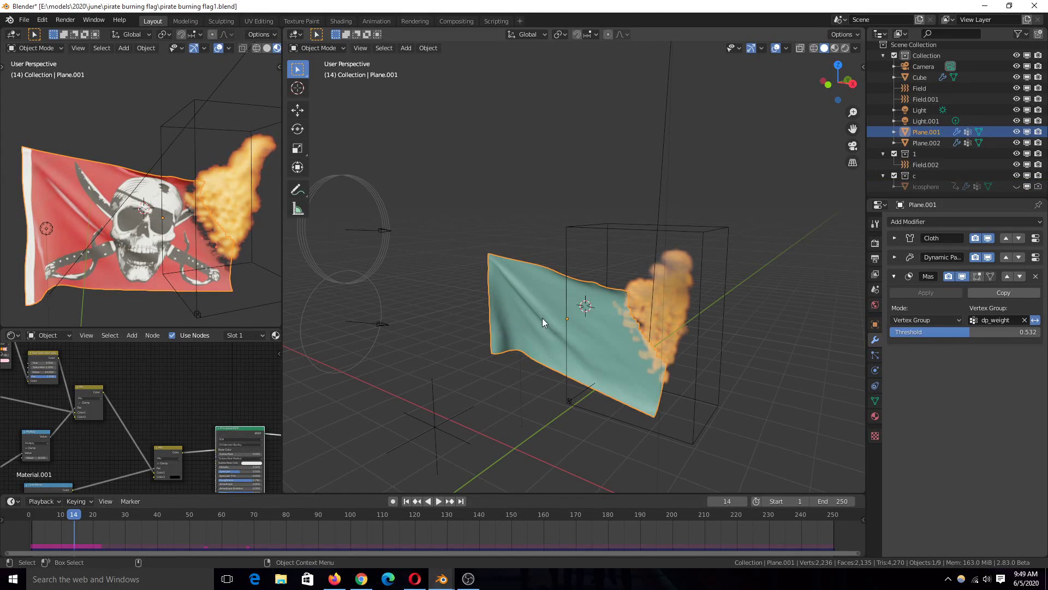
scroll(556, 352, "up", 2)
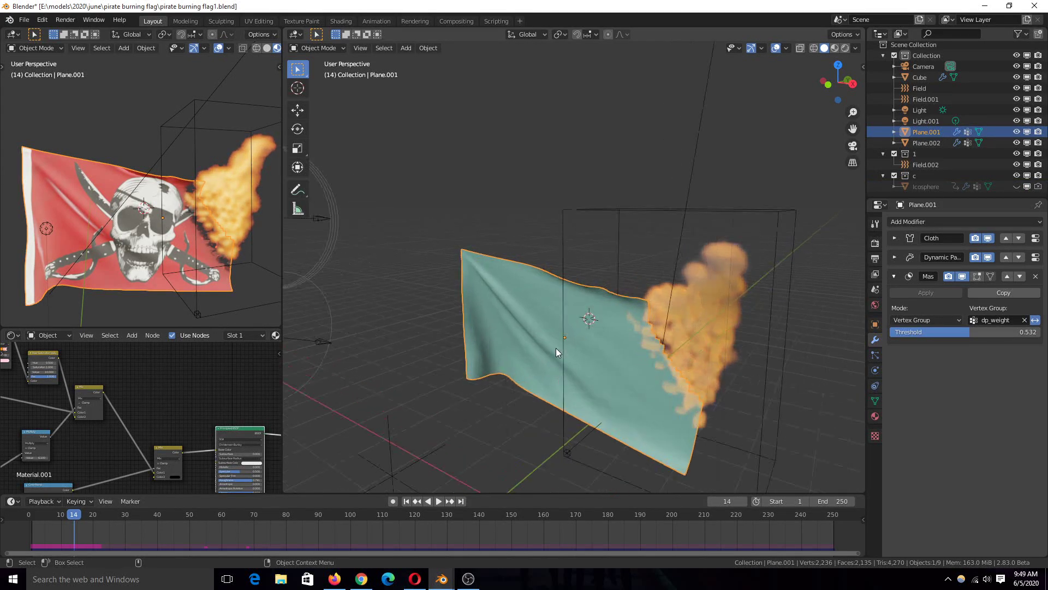
left_click(876, 369)
left_click(890, 290)
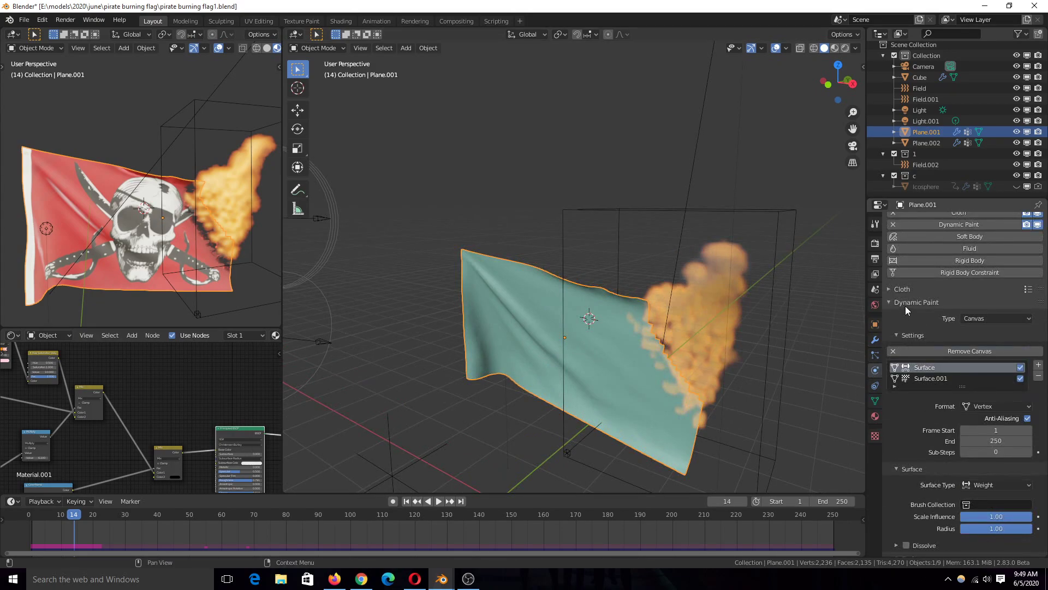
left_click(905, 303)
left_click(900, 332)
scroll(906, 415, "down", 4)
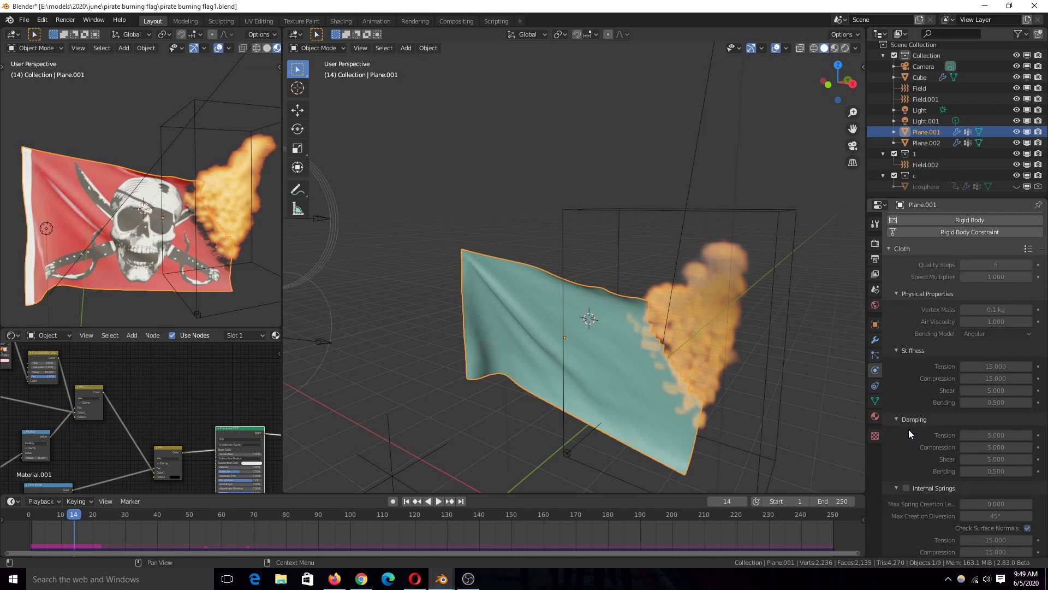
scroll(970, 460, "down", 4)
scroll(967, 461, "down", 10)
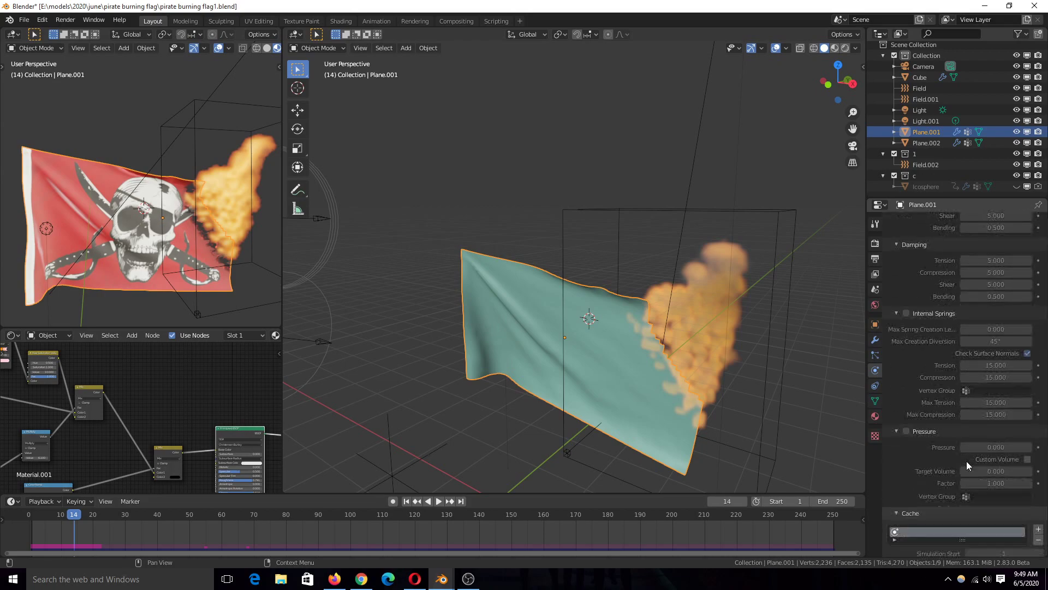
scroll(966, 459, "down", 8)
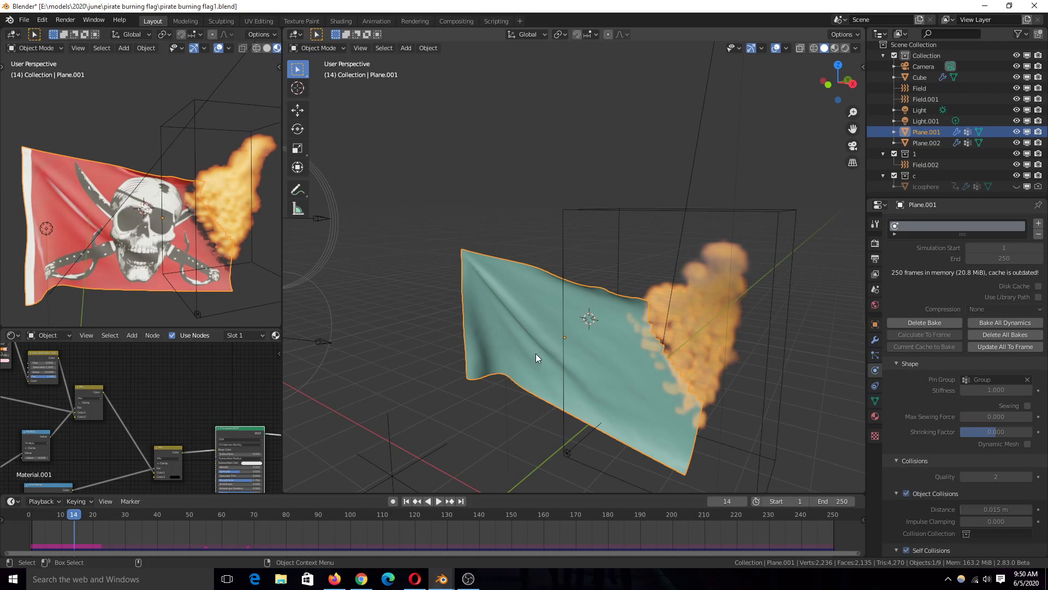
- Examine the flag's subdivided mesh, its vertex groups and modifier stack, and the pin group in its cloth settings
key("Tab")
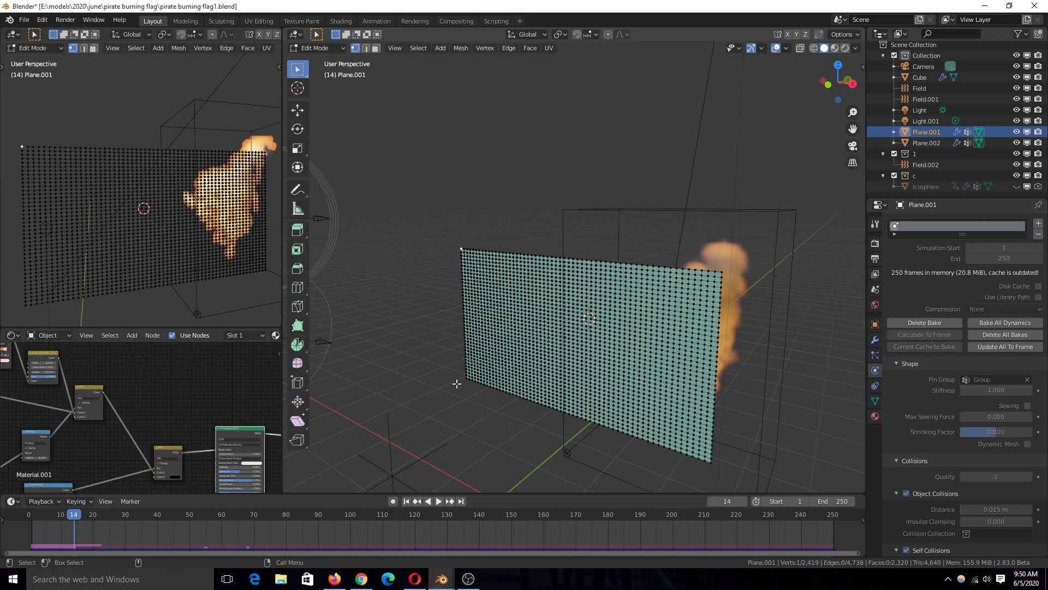
key("Tab")
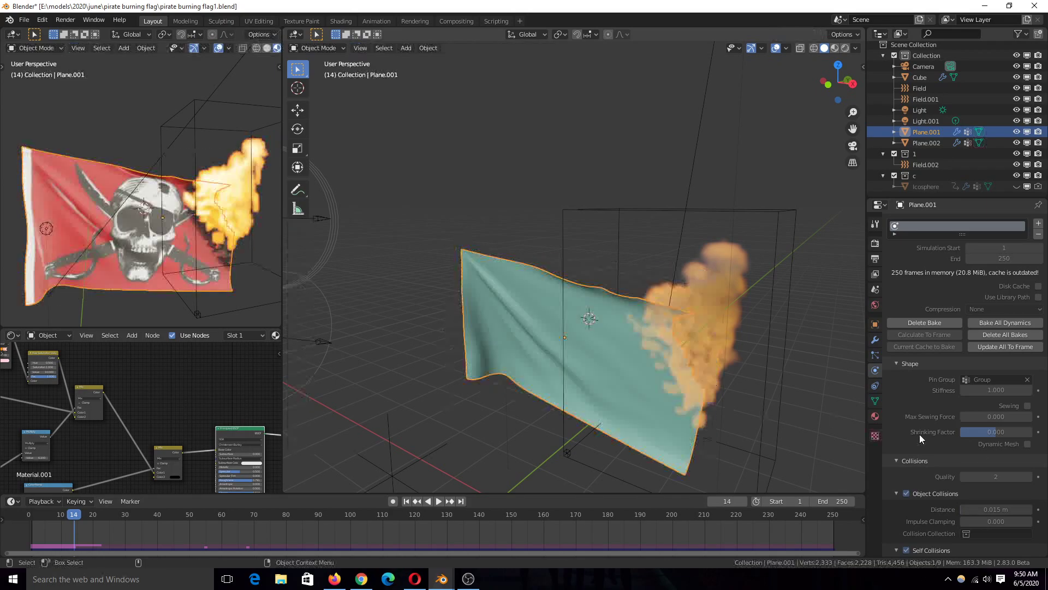
left_click(875, 403)
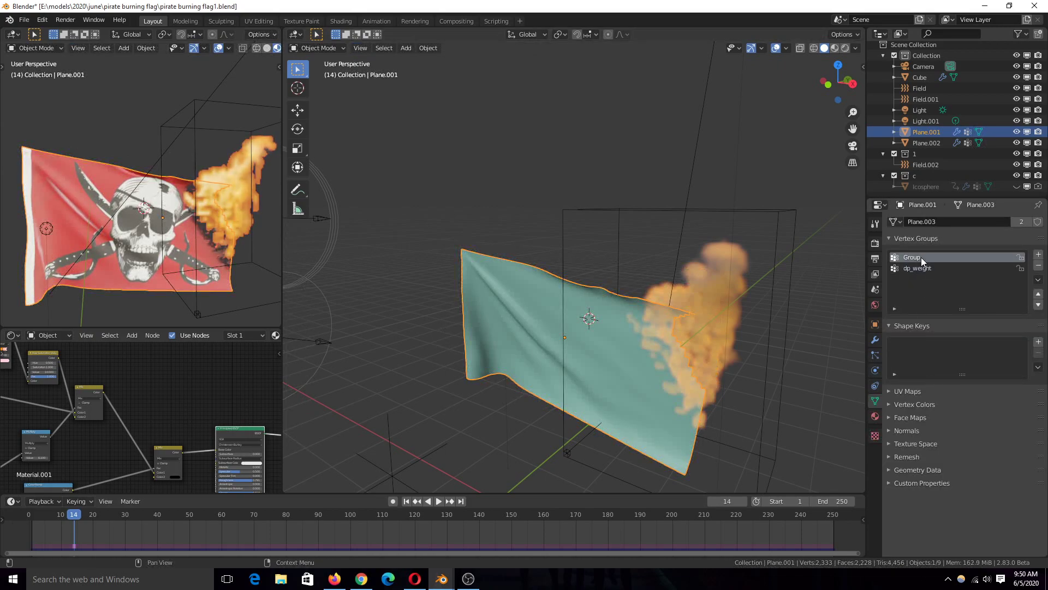
left_click(875, 339)
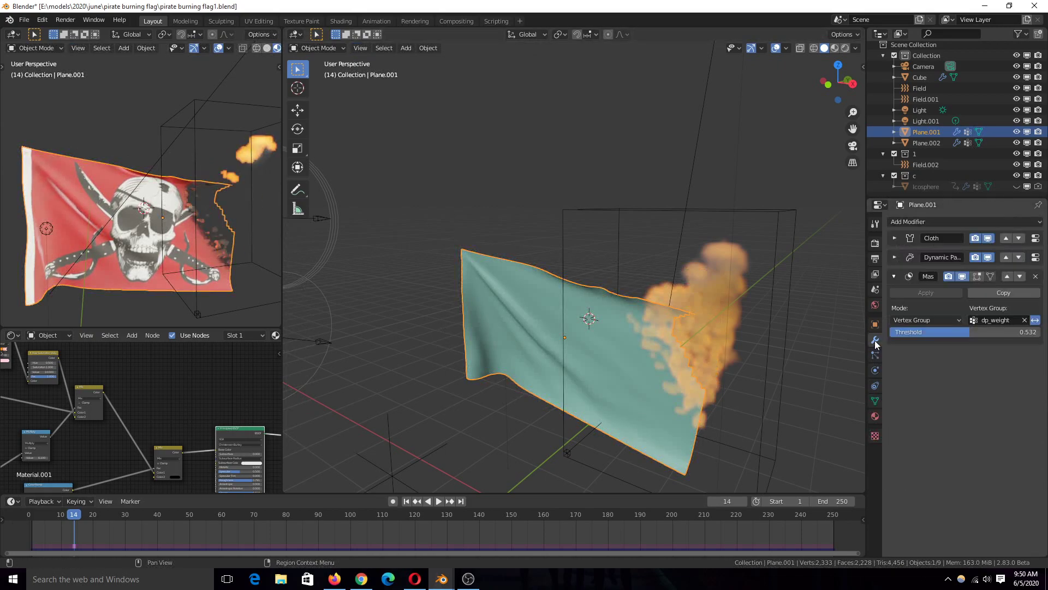
left_click(875, 371)
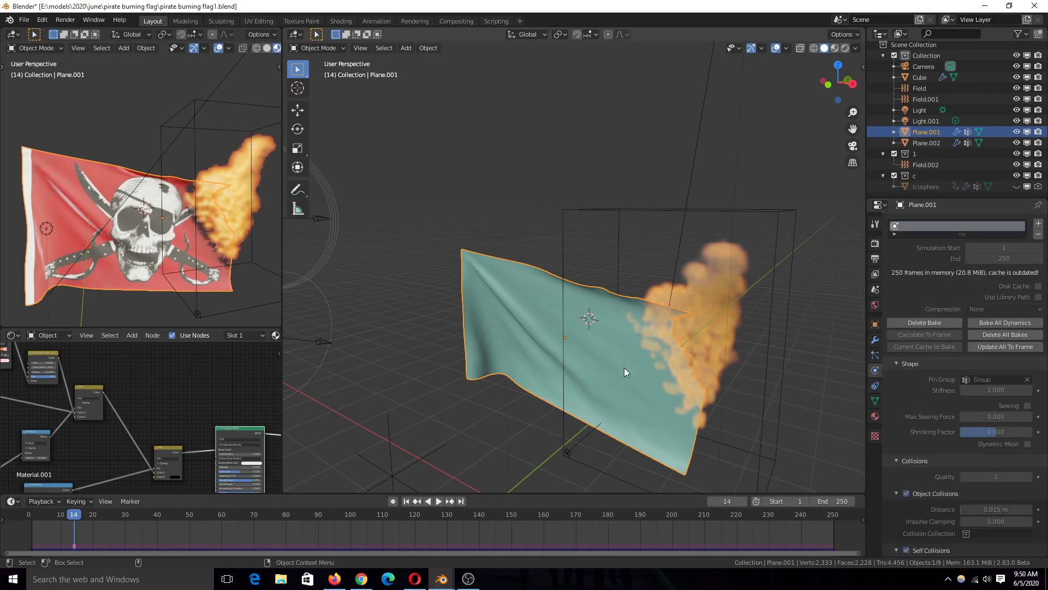
- Compare the lower wind force field's settings with the flag's cloth stiffness and damping settings
left_click(333, 326)
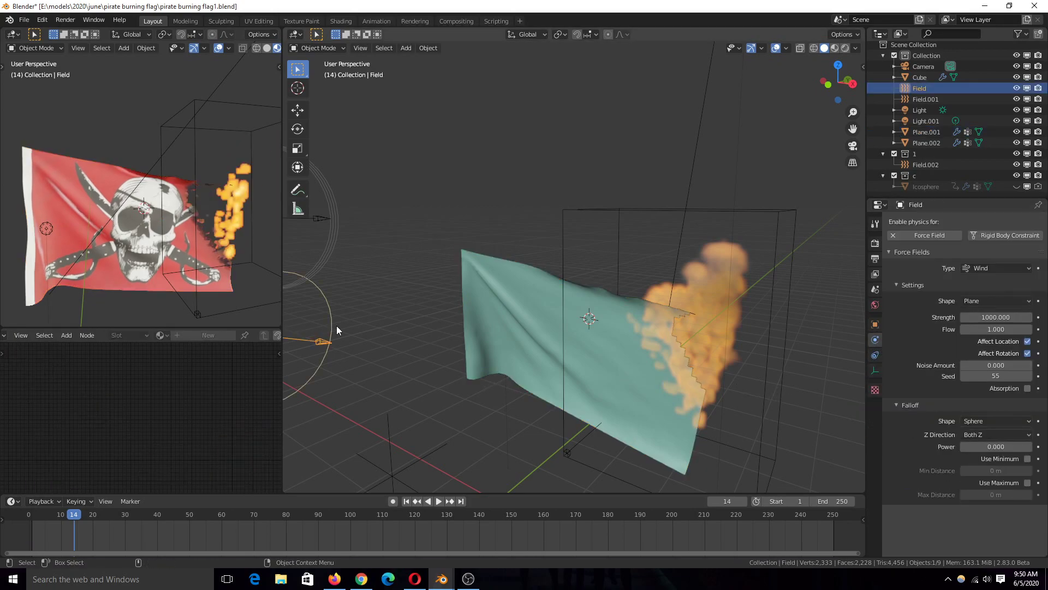
middle_click_drag(336, 325, 628, 332)
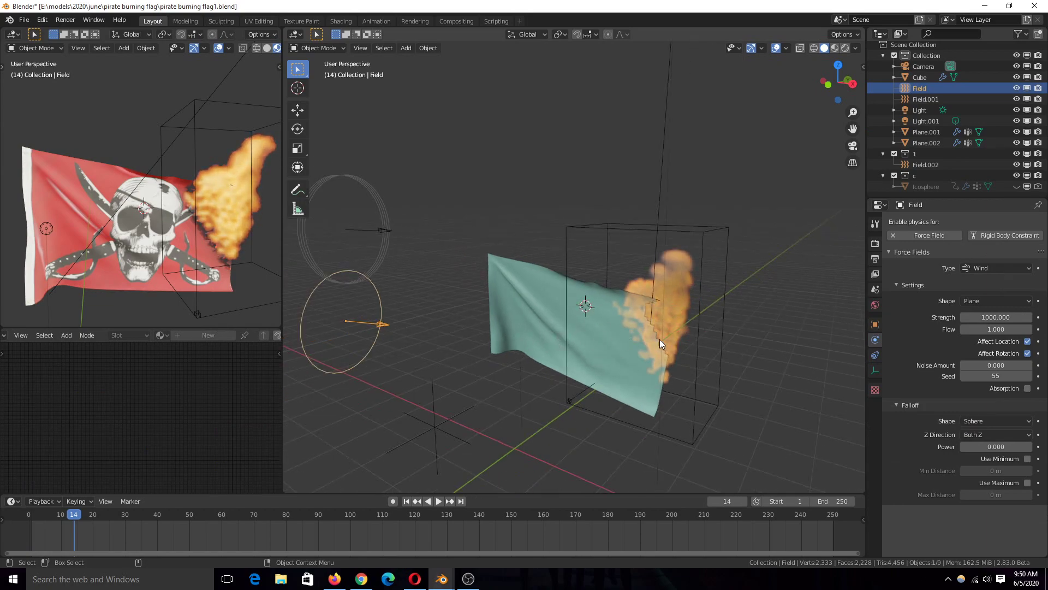
scroll(474, 378, "up", 2)
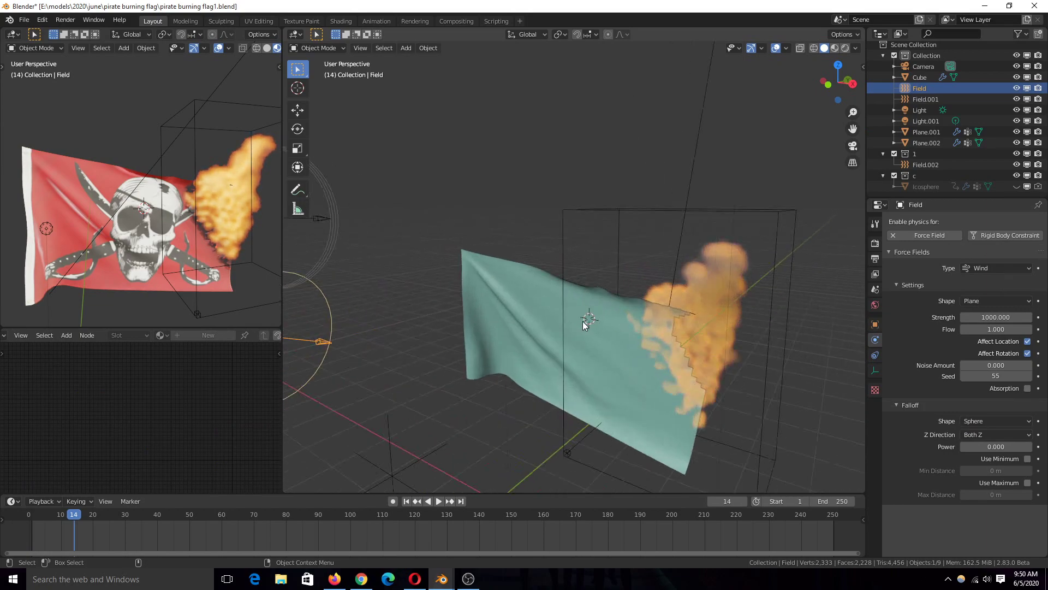
left_click(558, 319)
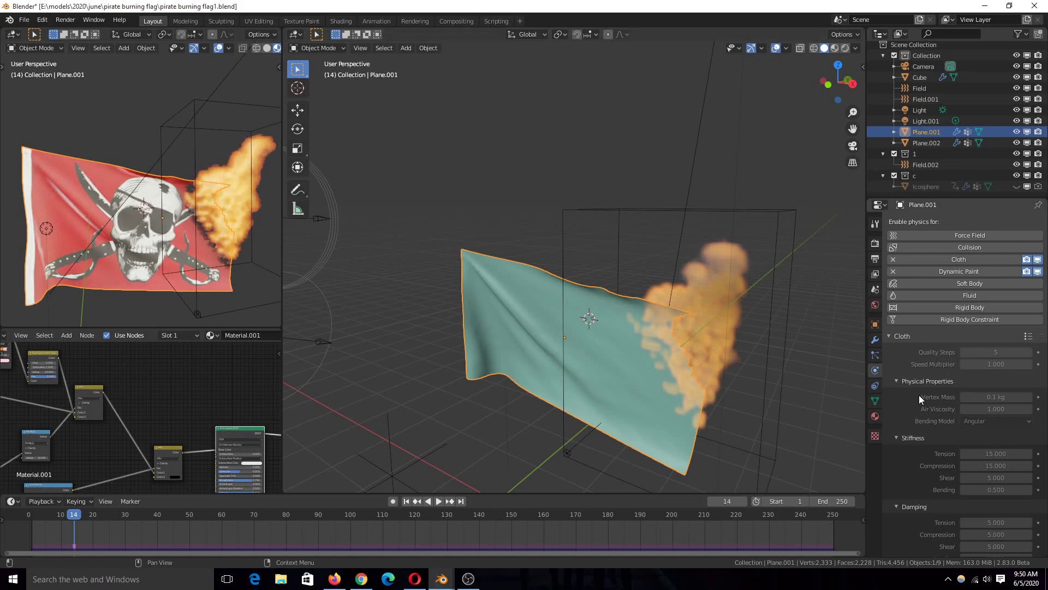
scroll(918, 395, "down", 2)
scroll(919, 395, "down", 2)
scroll(382, 297, "down", 3)
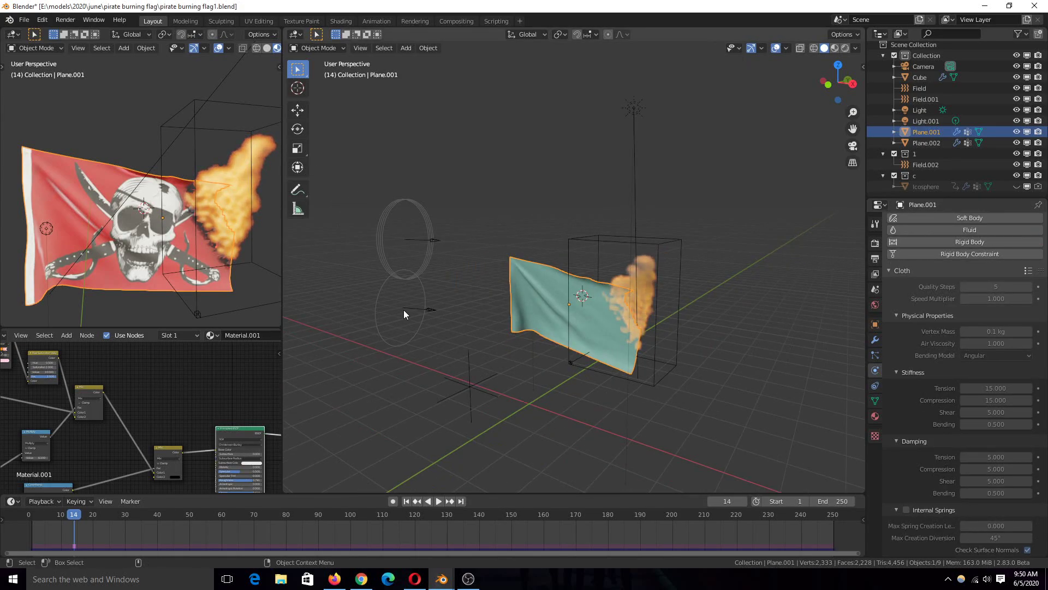
left_click(404, 309)
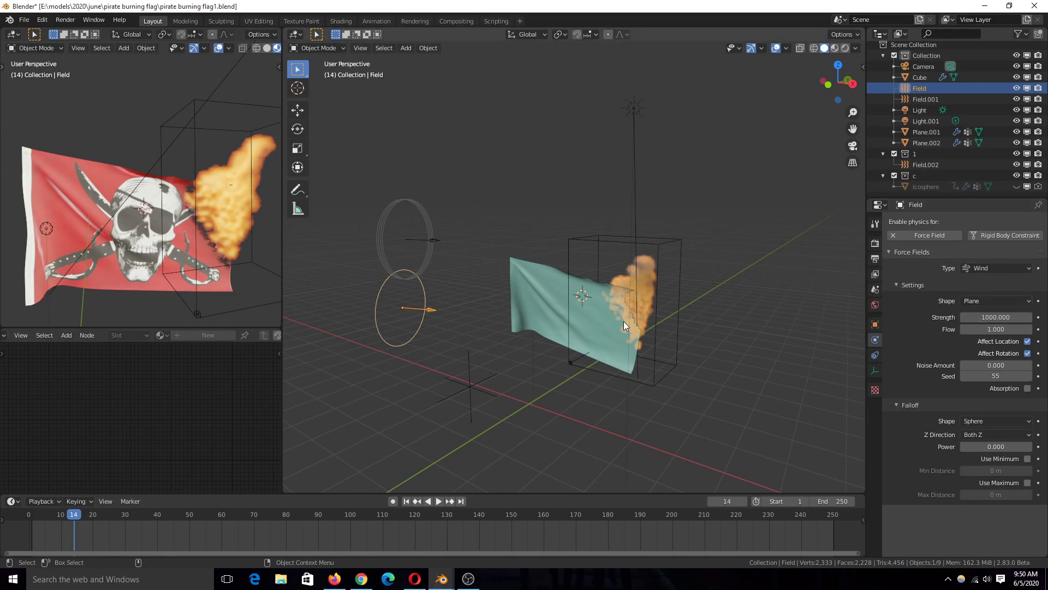
- Select the flag plane and play the burn simulation, including from the start of the timeline, to review the cloth and fire
left_click(528, 300)
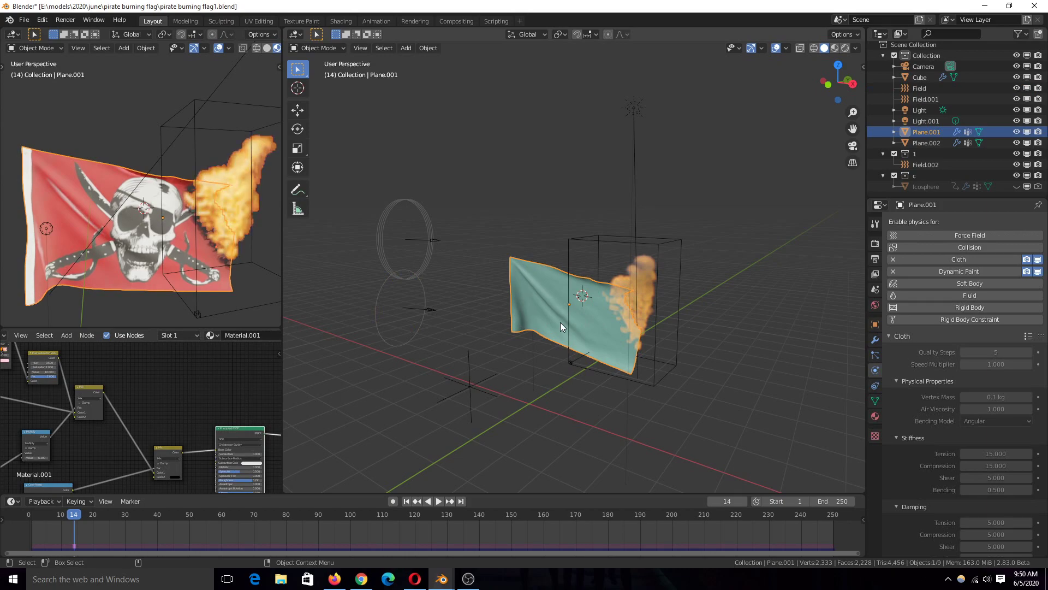
scroll(574, 322, "up", 2)
scroll(575, 322, "up", 2)
scroll(477, 339, "up", 1)
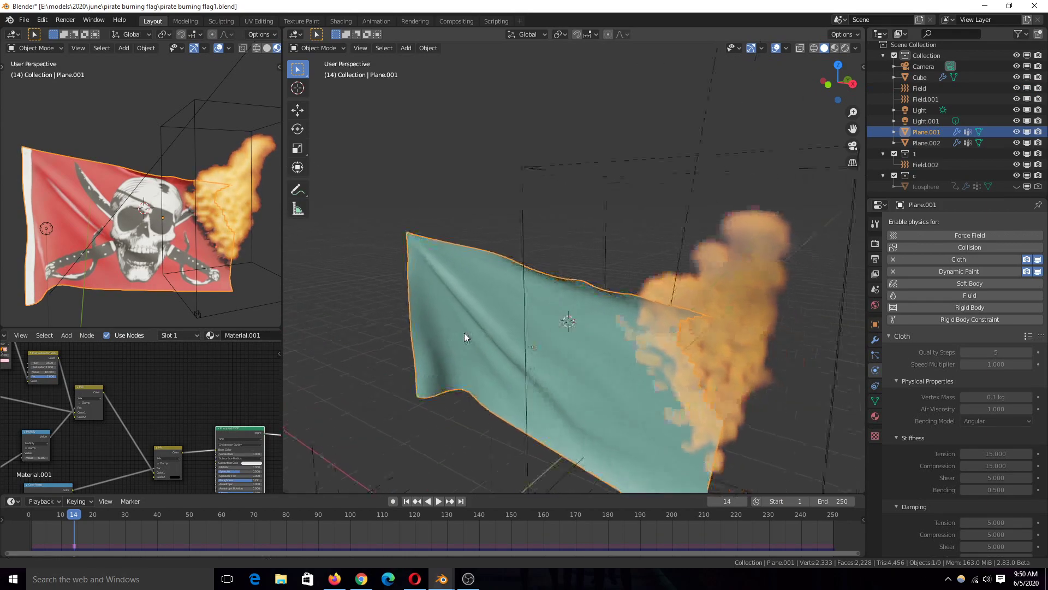
scroll(662, 352, "down", 2)
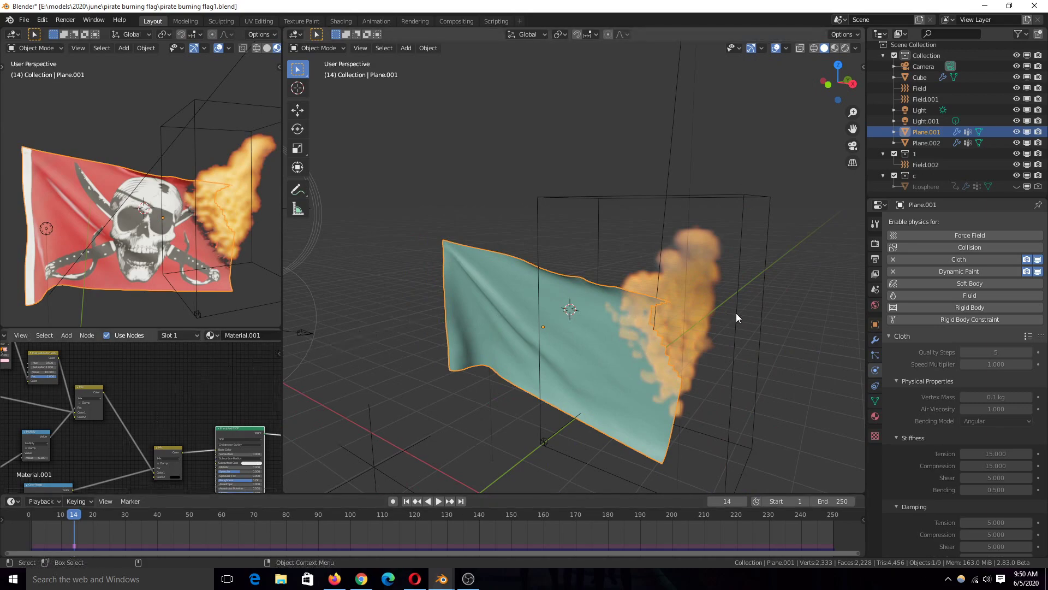
middle_click_drag(698, 299, 729, 282)
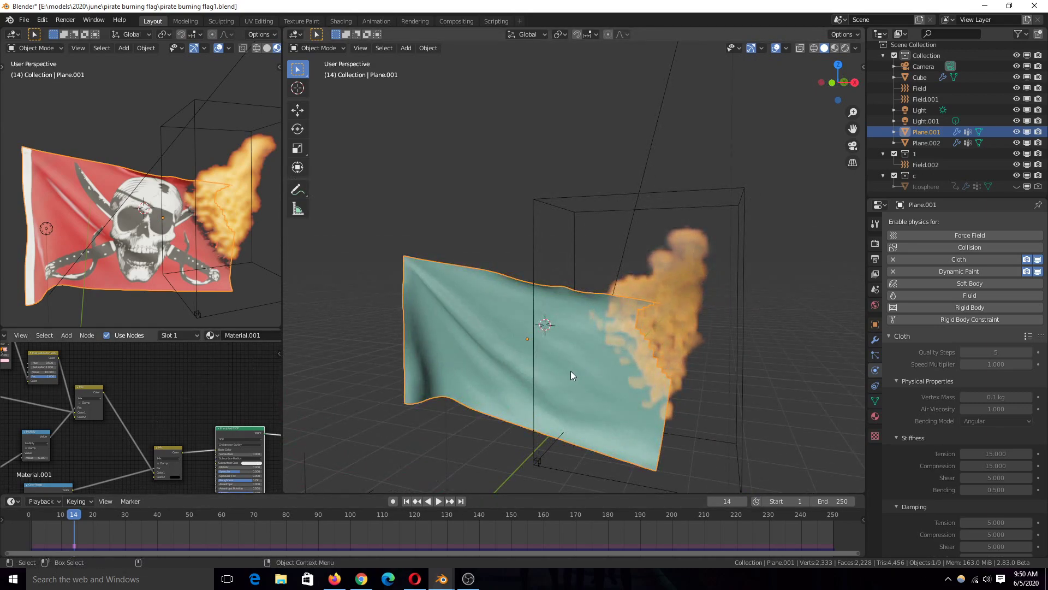
key("space")
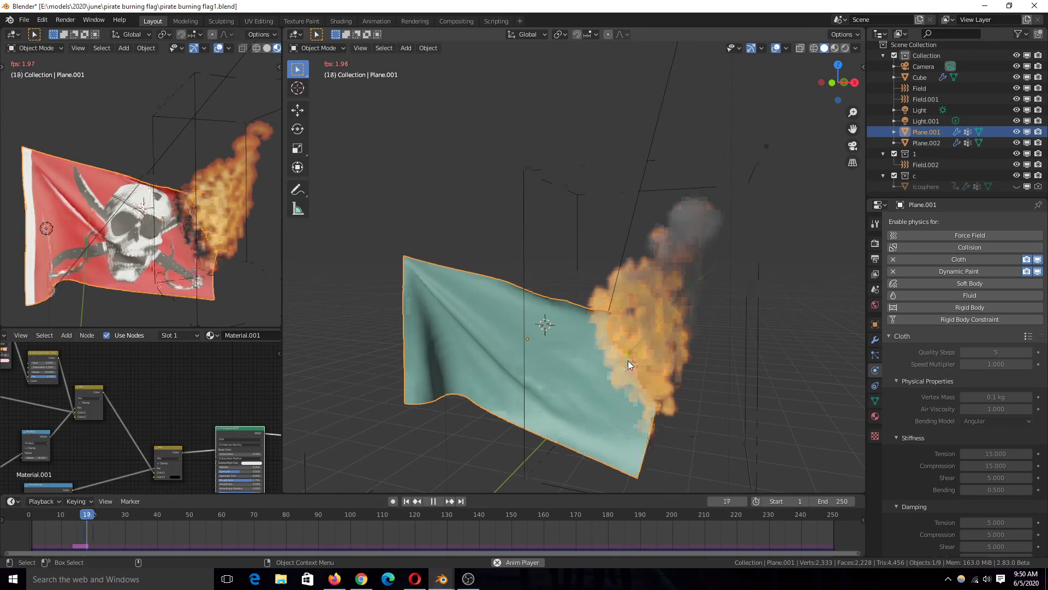
key("space")
left_click(853, 536)
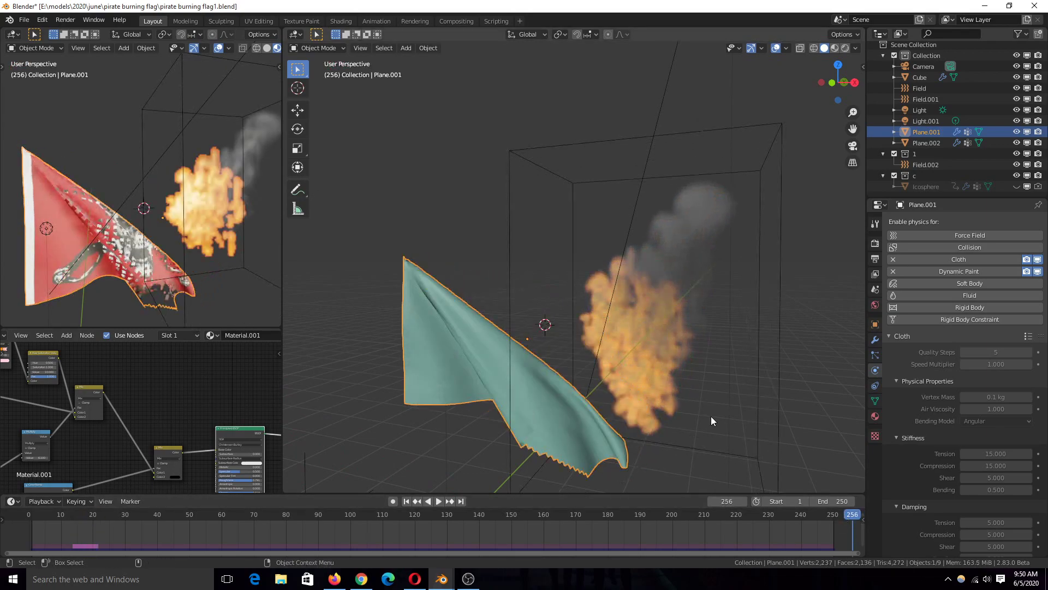
key("space")
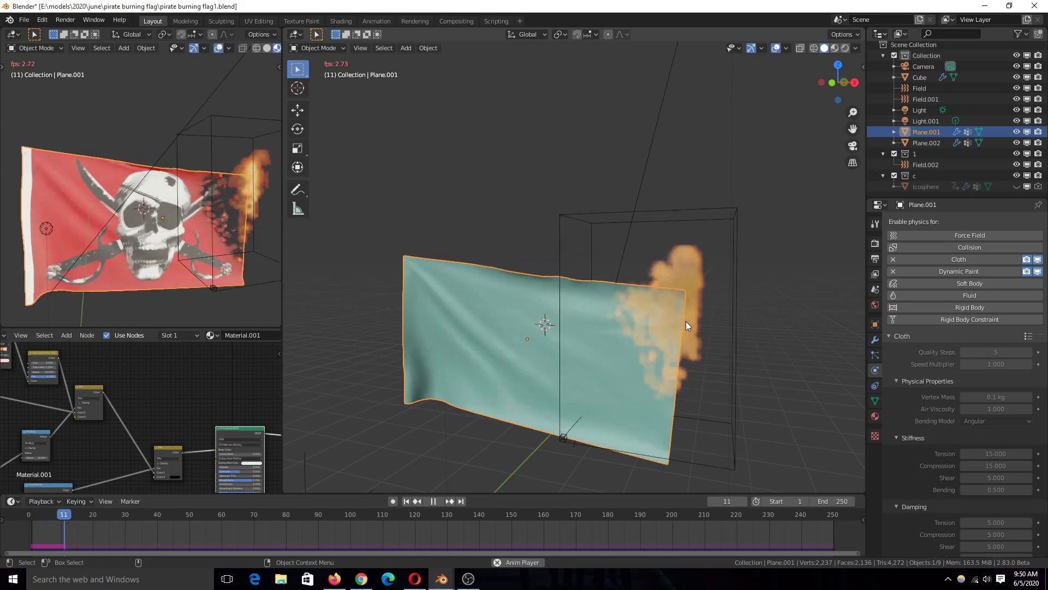
key("space")
- Reveal the hidden icosphere brush object and save the file
key("alt+h")
key("ctrl+s")
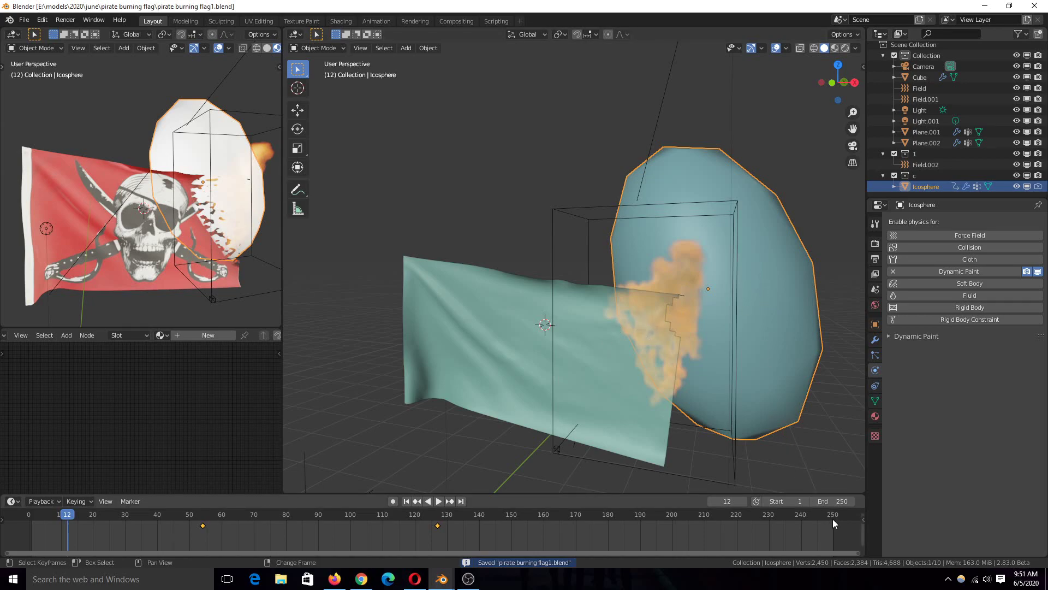
- Play the animation with the icosphere visible, stop at frame 38, and save the file
key("shift+ctrl+space")
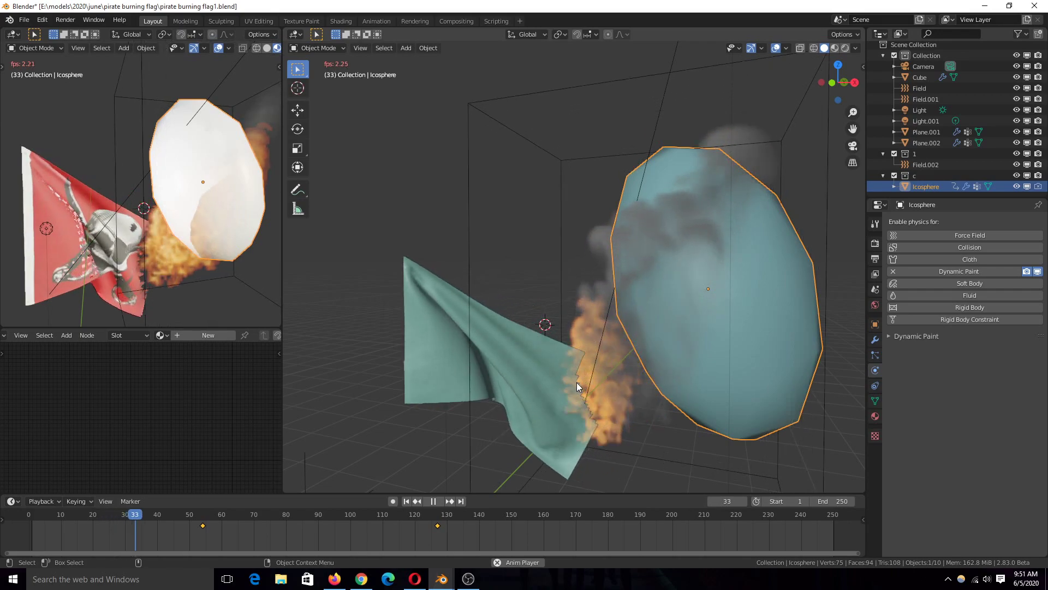
key("space")
key("ctrl+s")
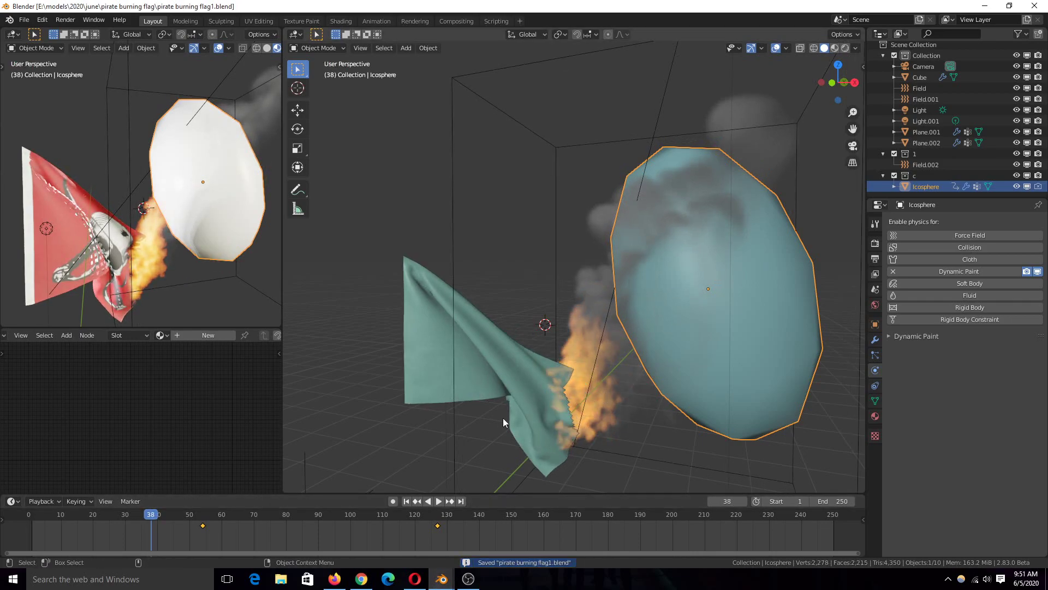
- Switch to the other Blender window, delete the default plane and add a cube at the origin
mouse_move(442, 578)
left_click(489, 530)
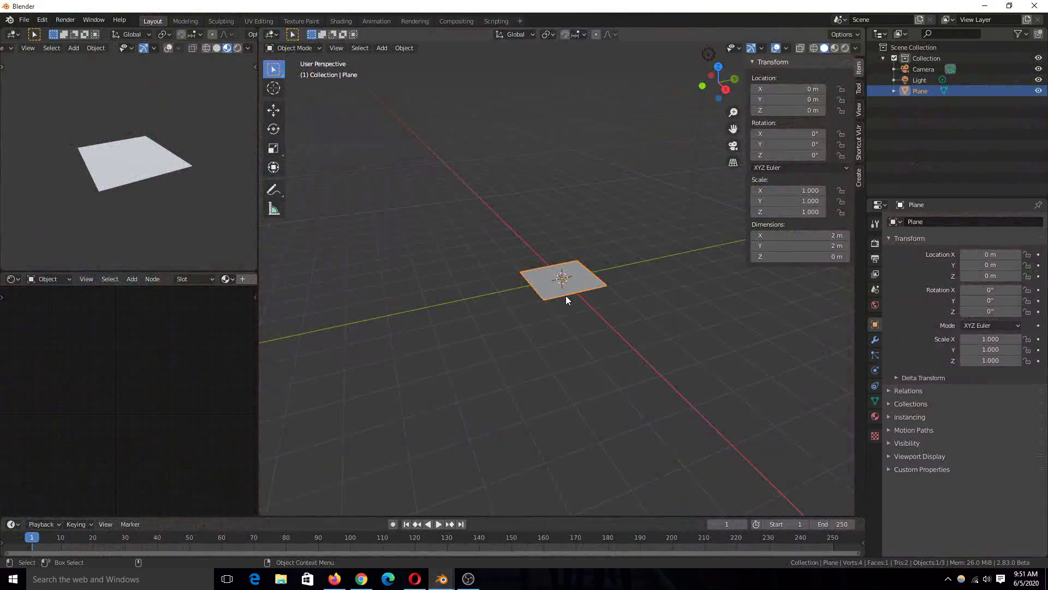
key("n")
key("x")
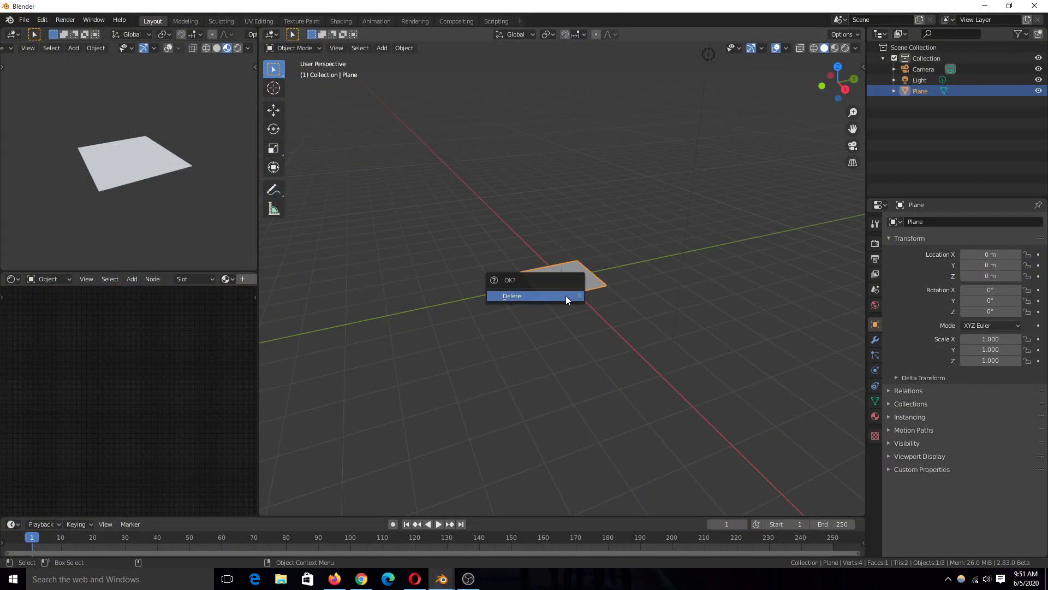
left_click(565, 296)
key("shift+a")
mouse_move(565, 296)
left_click(622, 307)
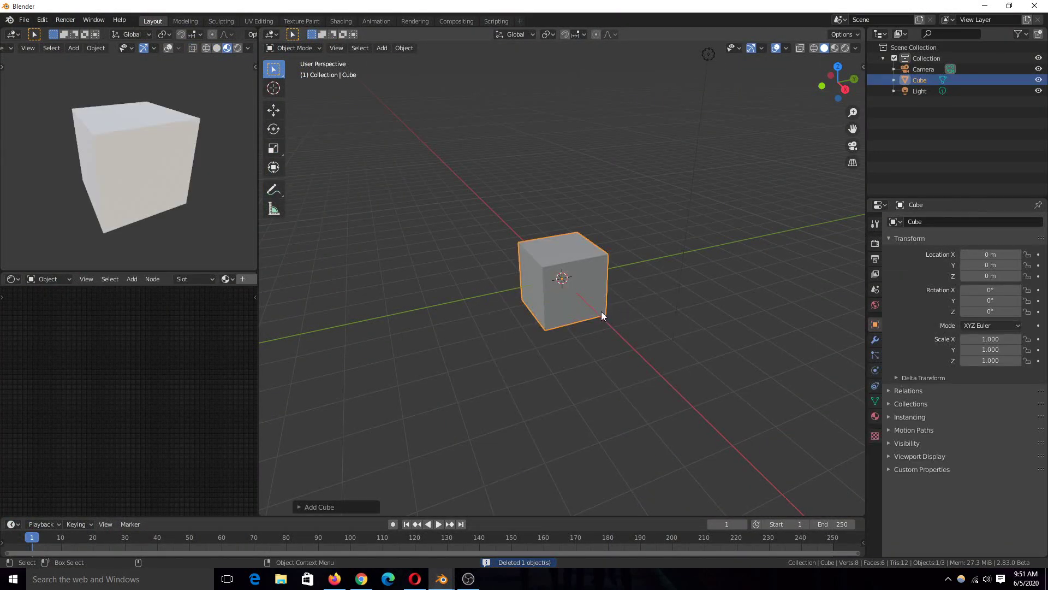
- Subdivide the whole cube mesh three times in Edit Mode and return to Object Mode
middle_click_drag(605, 310, 653, 313)
key("Tab")
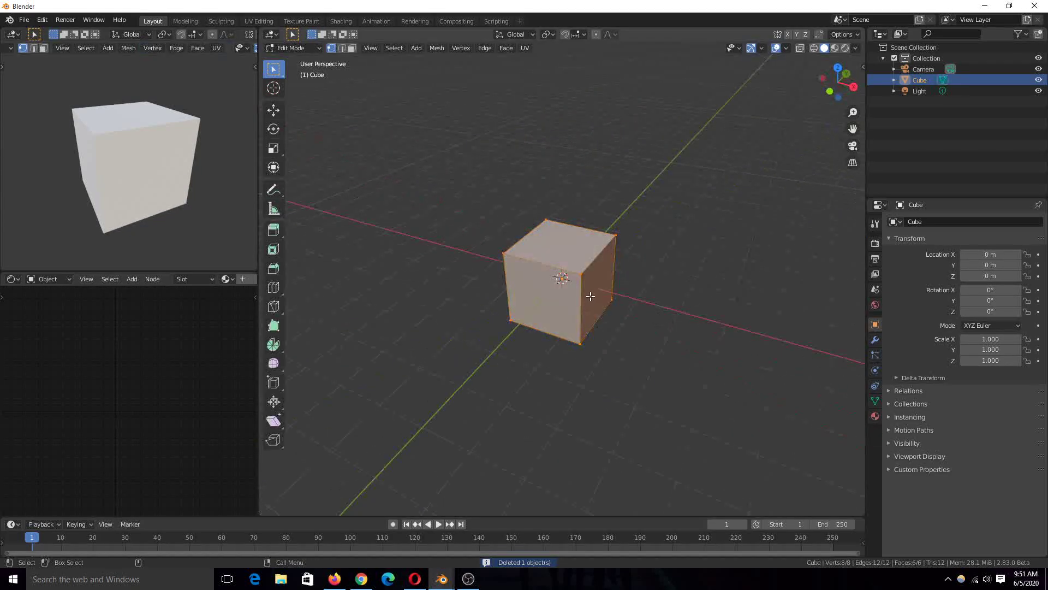
right_click(591, 281)
left_click(591, 281)
right_click(591, 282)
left_click(590, 282)
right_click(590, 281)
middle_click_drag(599, 304, 529, 326)
key("Tab")
- Add a UV sphere and move it about 3.16 m along the X axis, clear of the cube
key("shift+a")
mouse_move(625, 288)
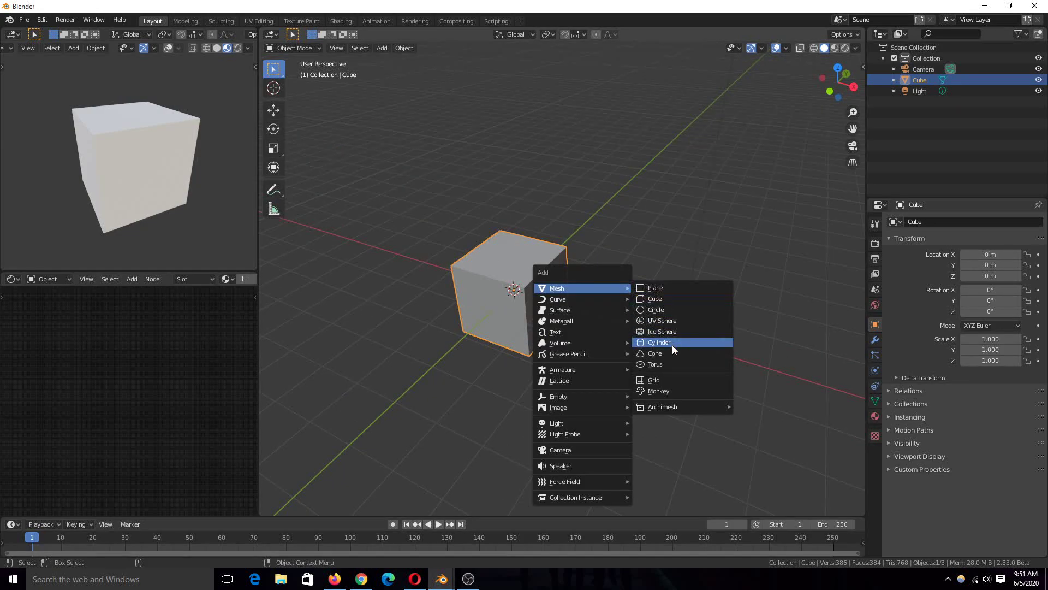
left_click(680, 323)
scroll(561, 323, "down", 3)
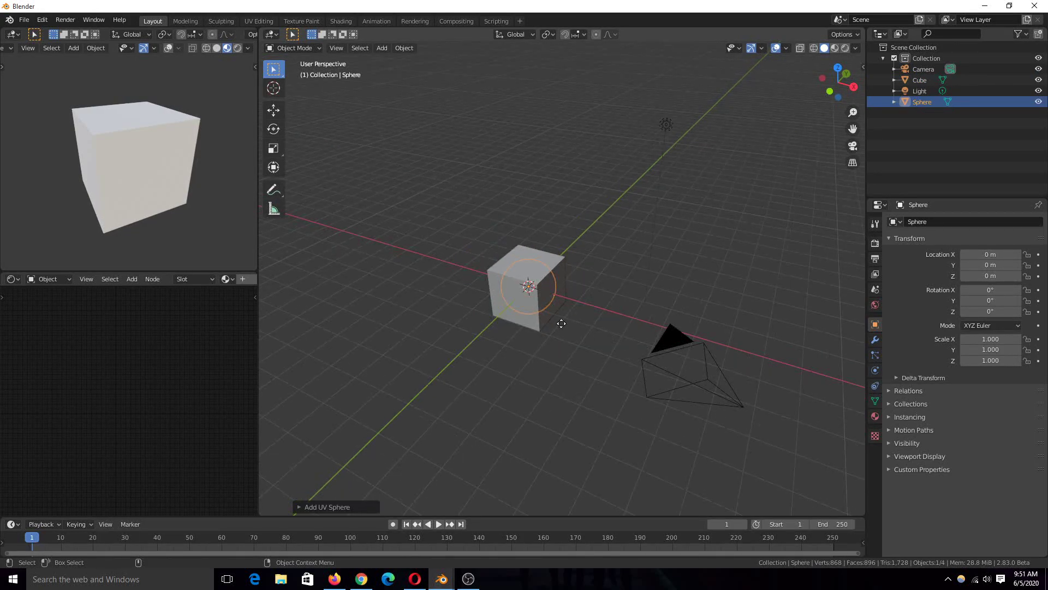
key("g")
key("x")
left_click(648, 323)
- Hide and reveal the sphere, and raise it about 2.43 m along the Z axis
key("ctrl+z")
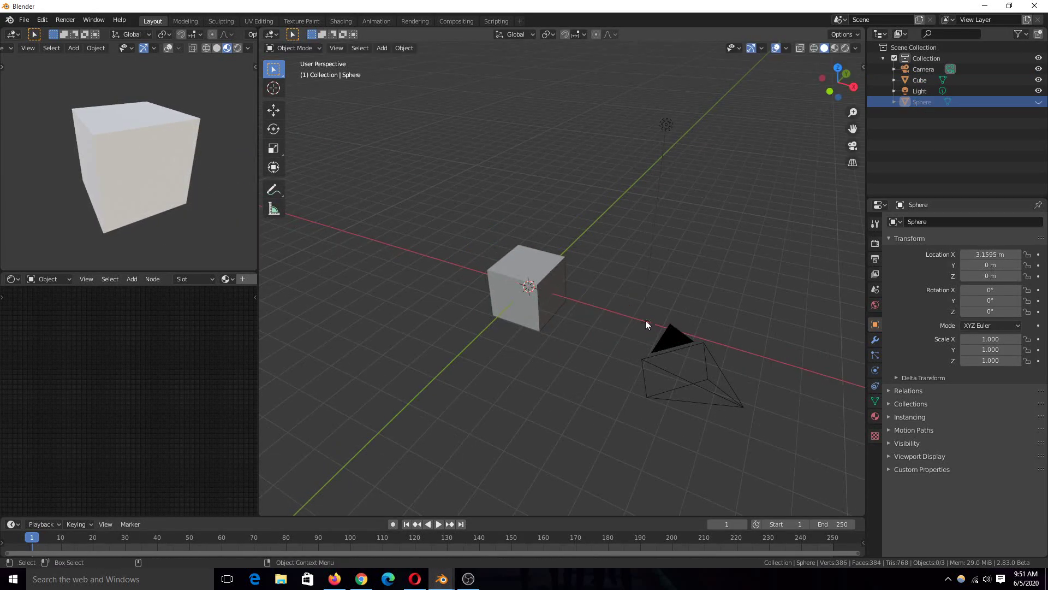
key("ctrl+shift+z")
key("g")
key("z")
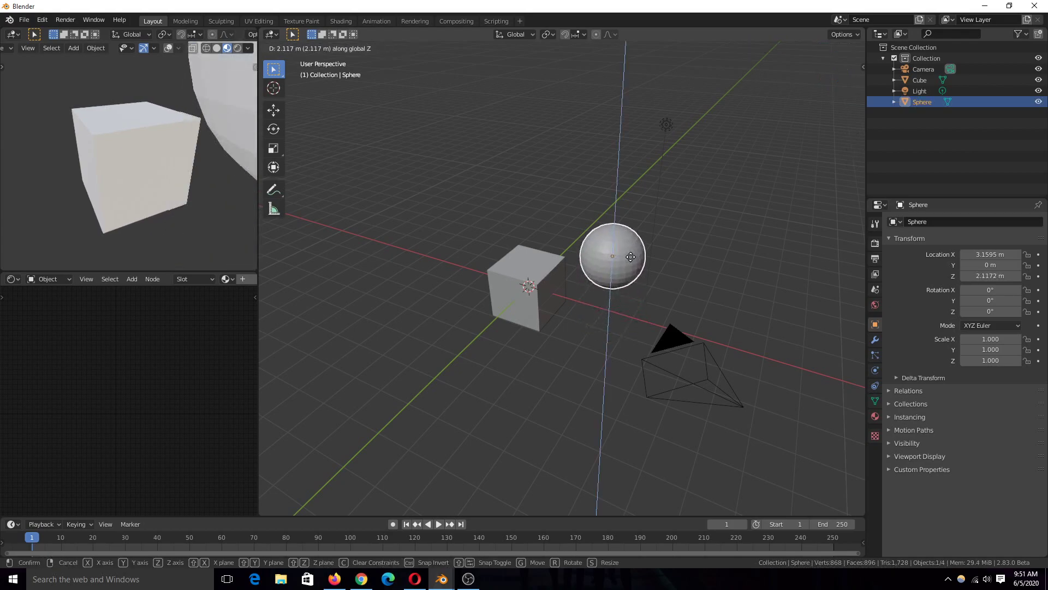
left_click(614, 280)
- Set the solid viewport shading colour to Random
middle_click_drag(614, 281, 615, 329)
left_click(855, 48)
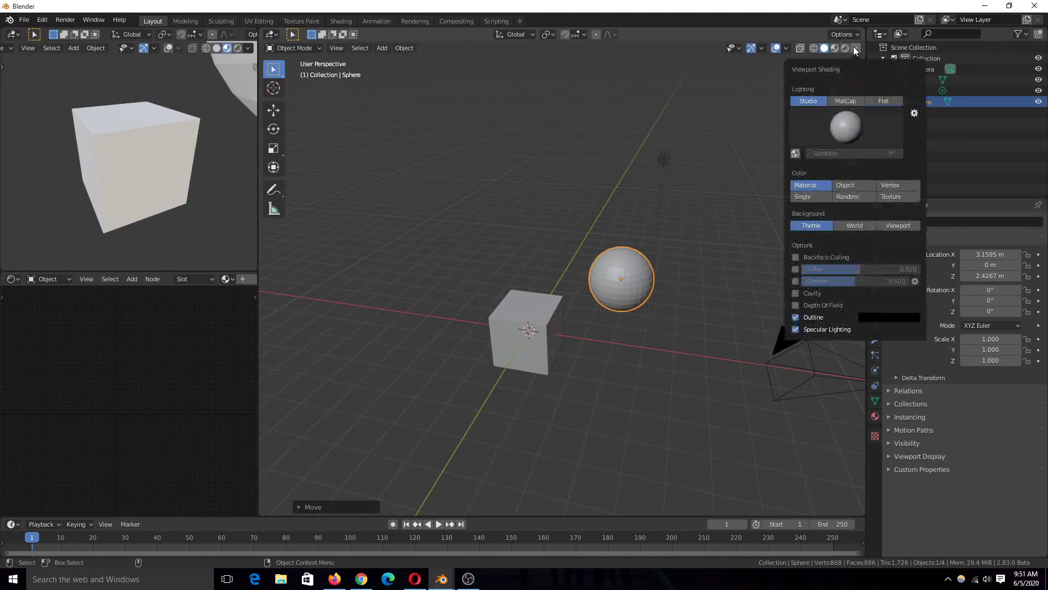
left_click(834, 196)
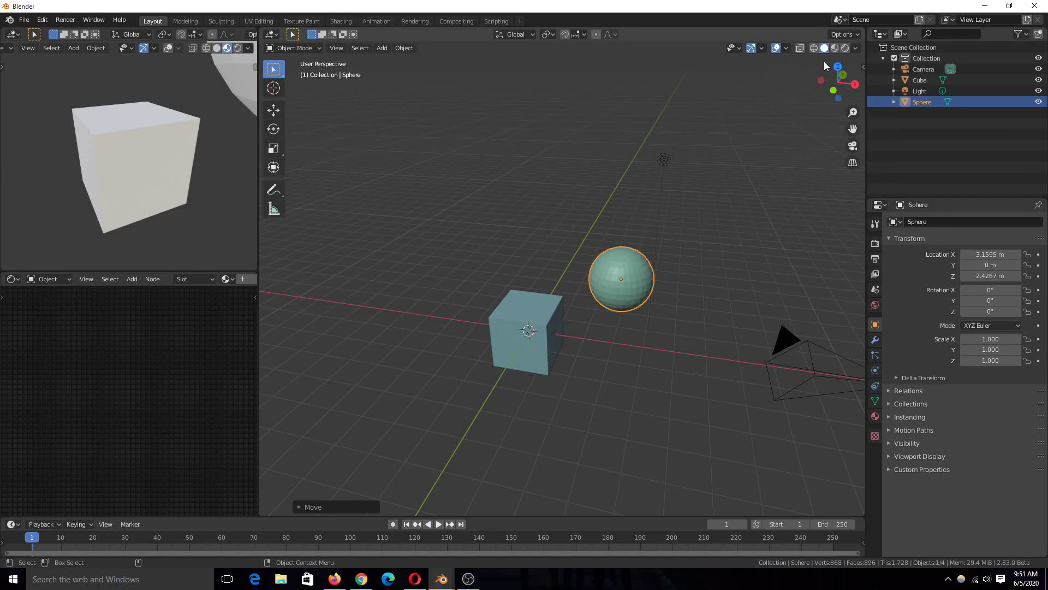
- Start the Shortcut VUr key display in the 3D viewport
key("n")
left_click(858, 145)
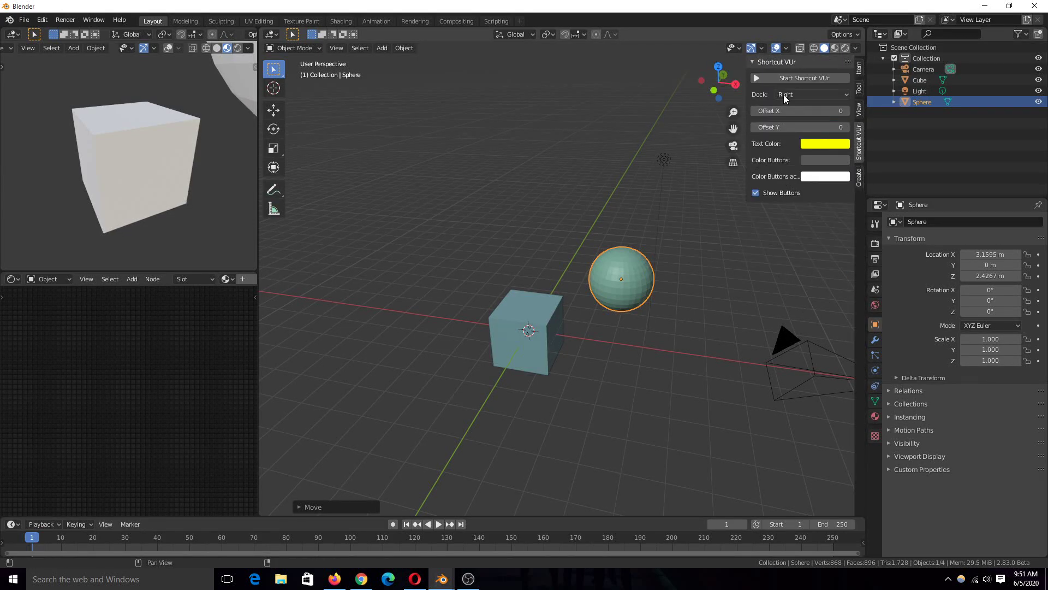
left_click(667, 254)
key("n")
left_click(648, 268)
scroll(641, 268, "up", 4)
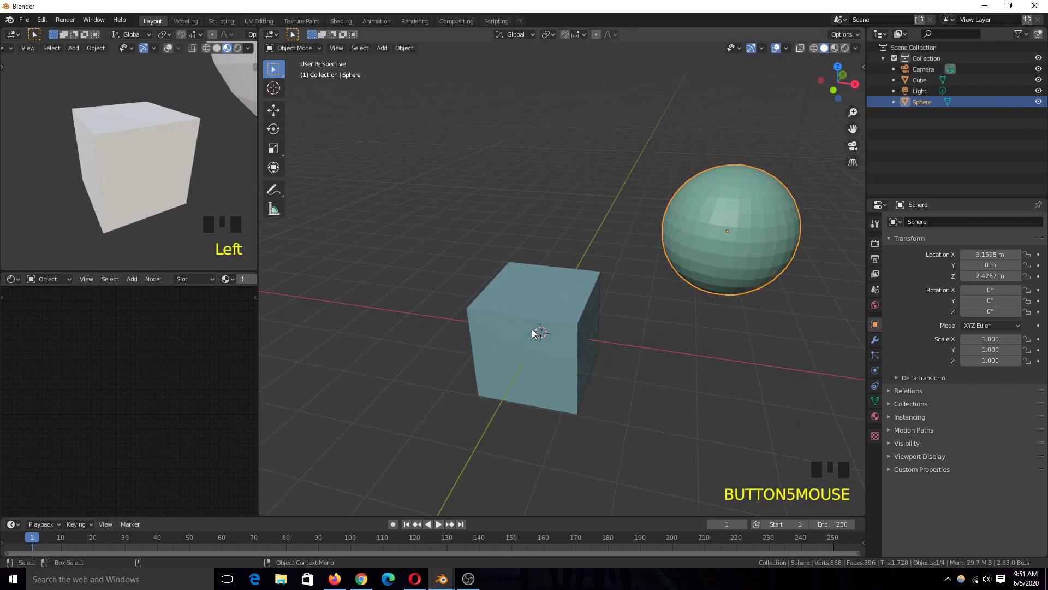
- Turn on auto keying and keyframe the sphere's location, rotation and scale at frame 1
left_click(393, 524)
key("h")
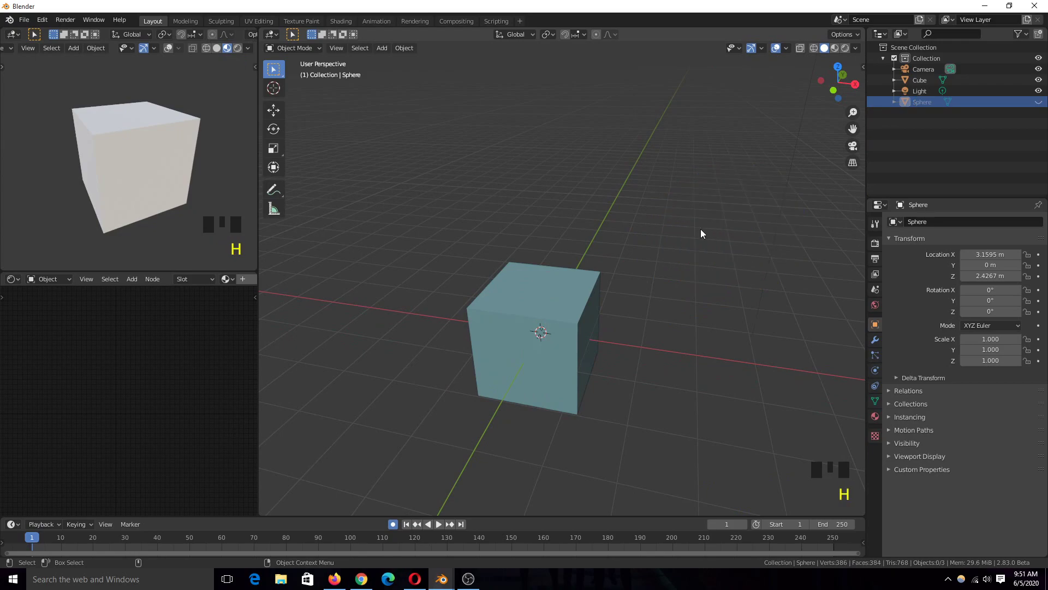
key("alt+h")
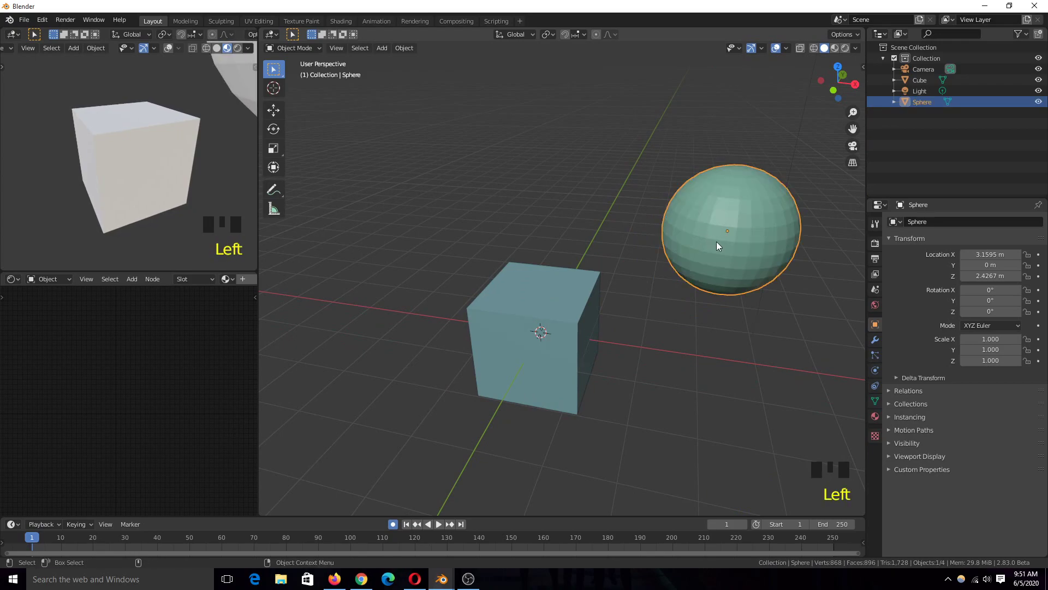
key("g")
left_click(666, 298)
- At frame 97, move the sphere in front view into the cube, to about X 0.38 m and Z 0.62 m
right_click(340, 540, "shift")
key("g")
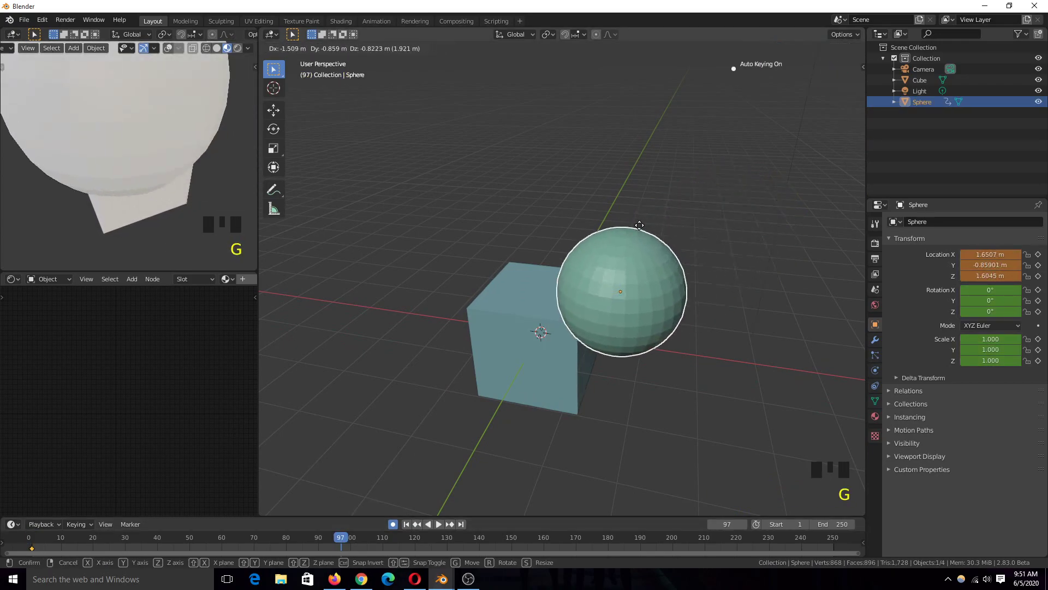
key("KP_1")
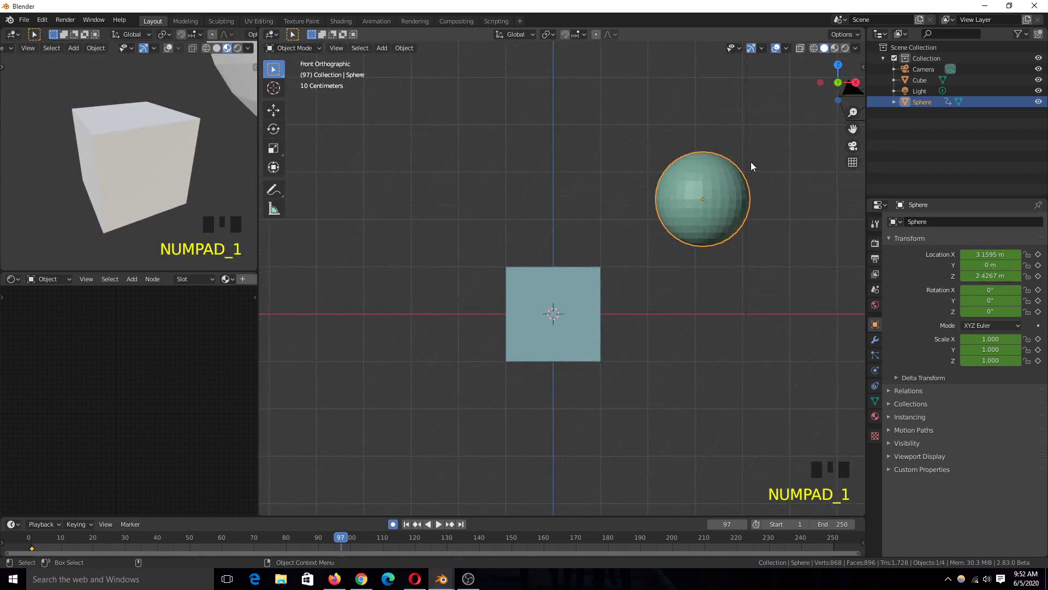
key("g")
left_click(611, 260)
key("grave")
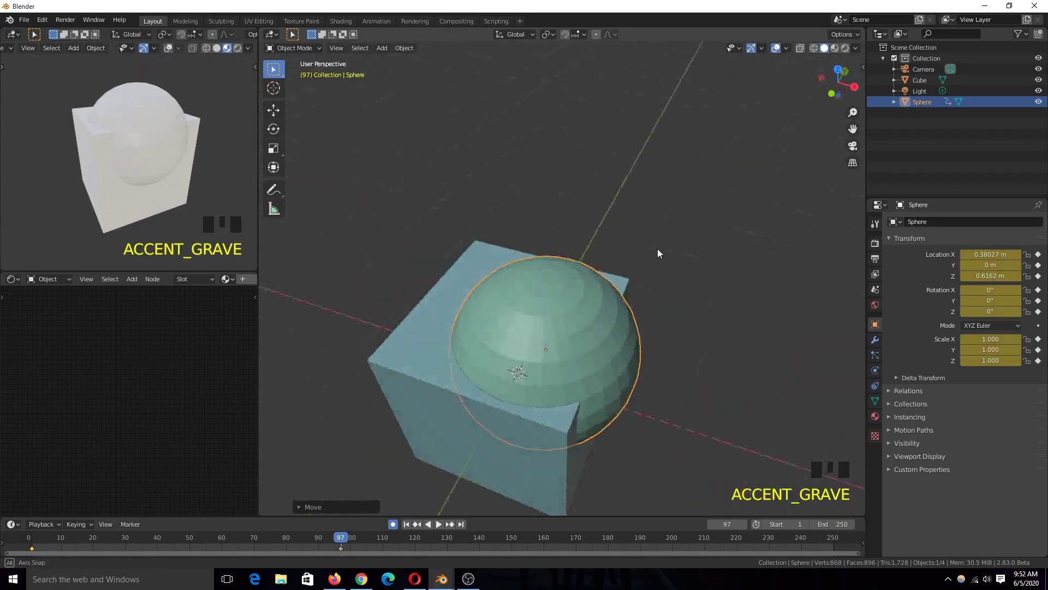
- Play the animation from the start of the timeline to check the sphere's motion towards the cube
right_click(32, 541, "shift")
scroll(506, 290, "down", 3)
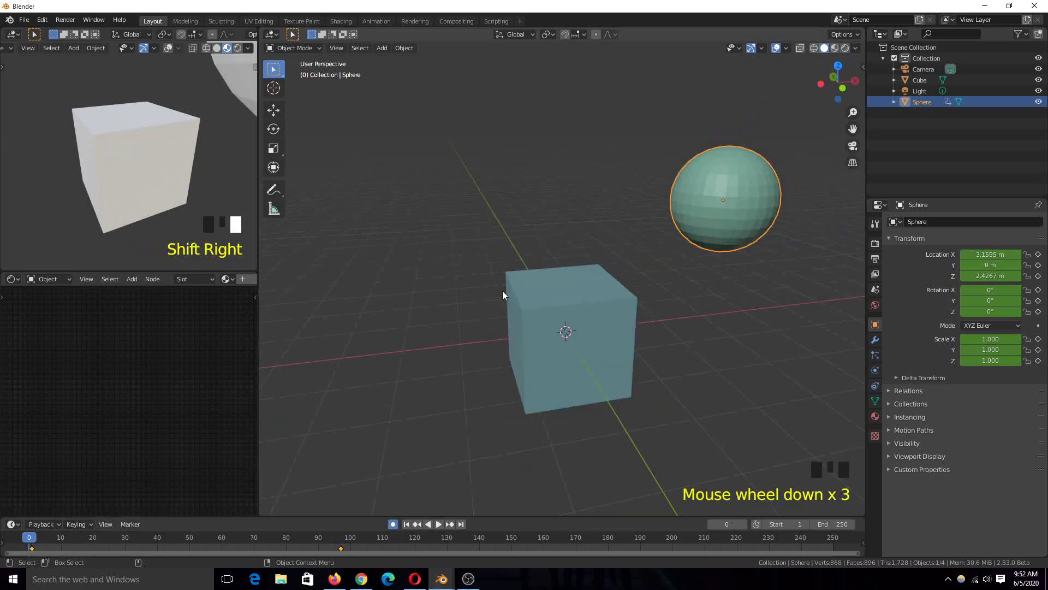
key("space")
scroll(540, 286, "up", 3)
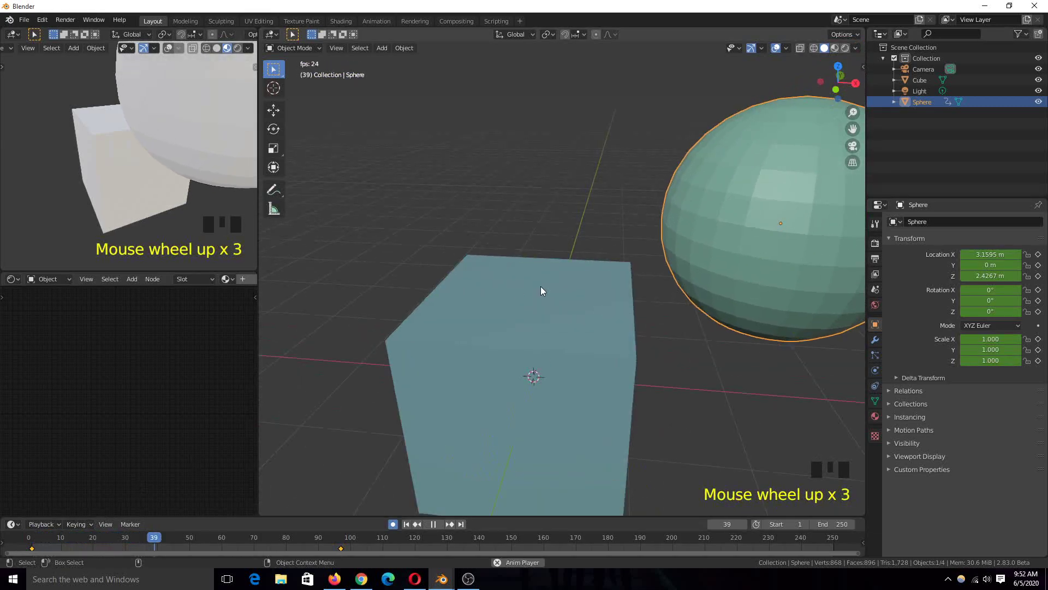
key("Escape")
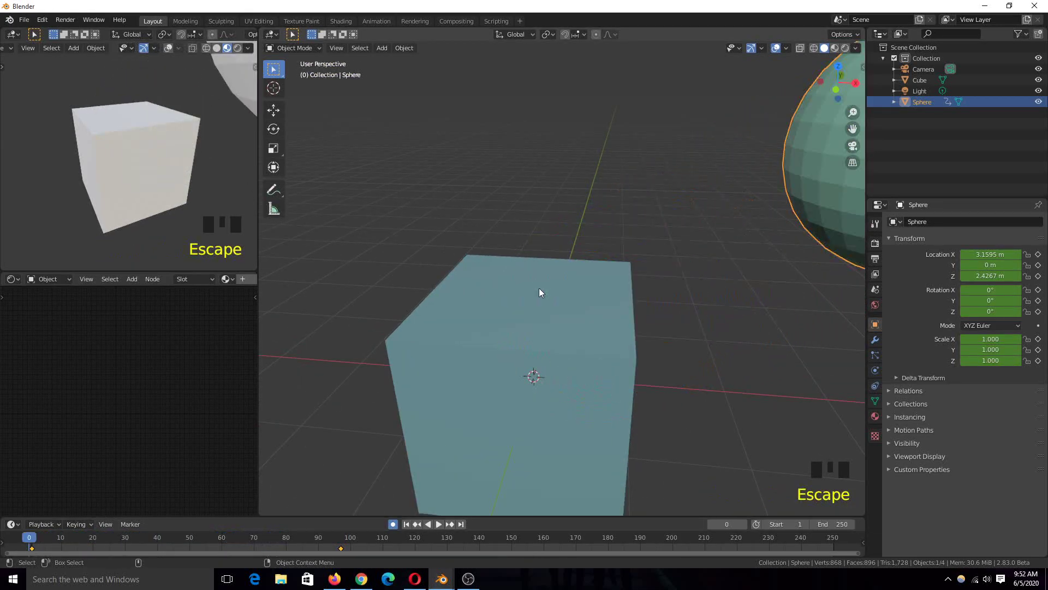
- Enable Dynamic Paint physics on the cube and add a canvas to it
left_click(539, 287)
scroll(653, 288, "down", 4)
left_click(876, 355)
left_click(875, 370)
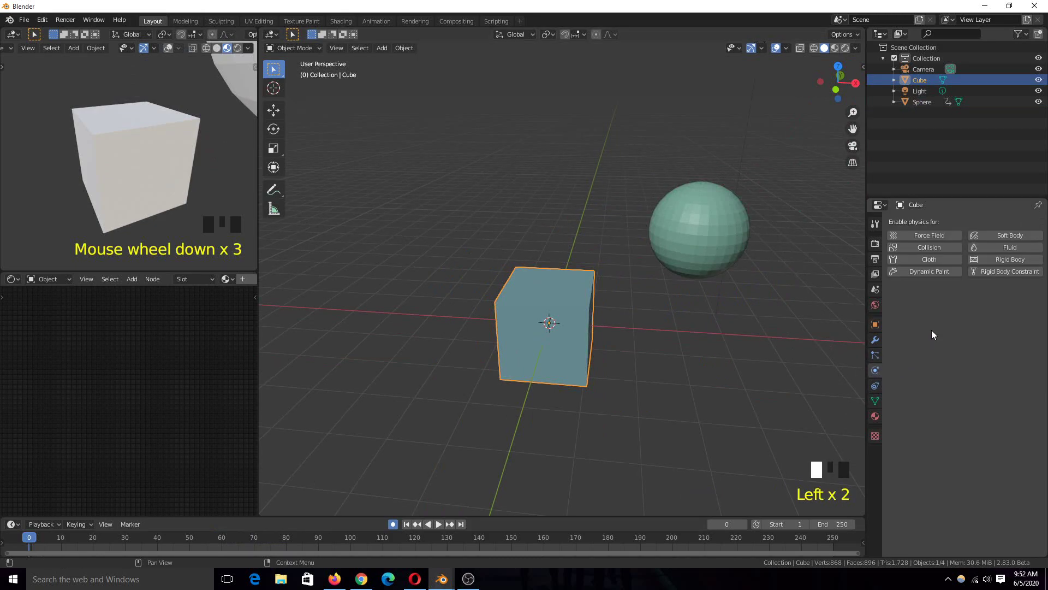
left_click(986, 352)
left_click(952, 385)
- Set the canvas surface type to Weight and create its dp_weight output vertex group
scroll(958, 420, "down", 7)
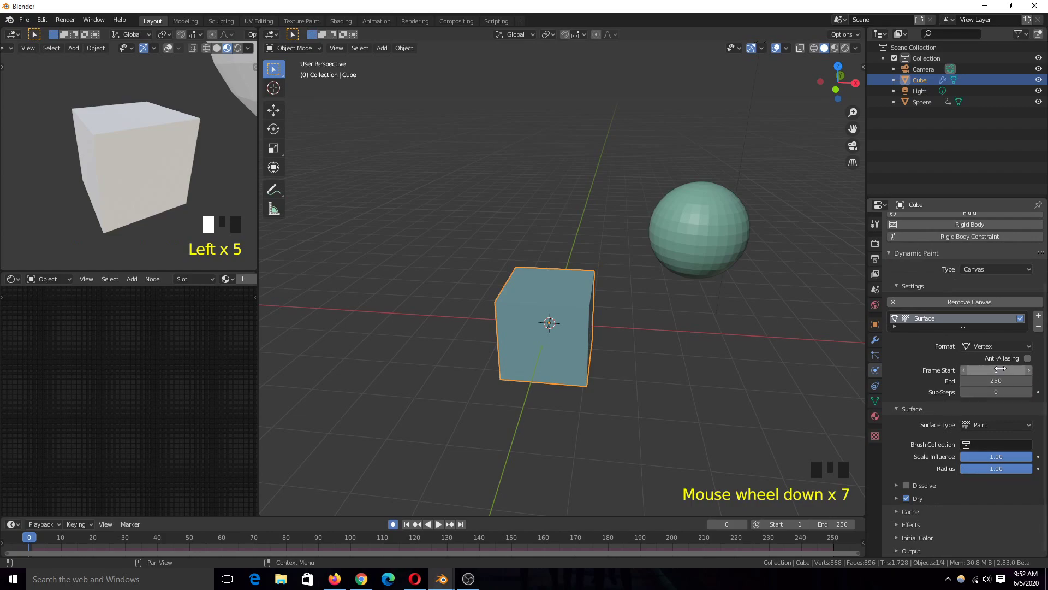
left_click(1002, 426)
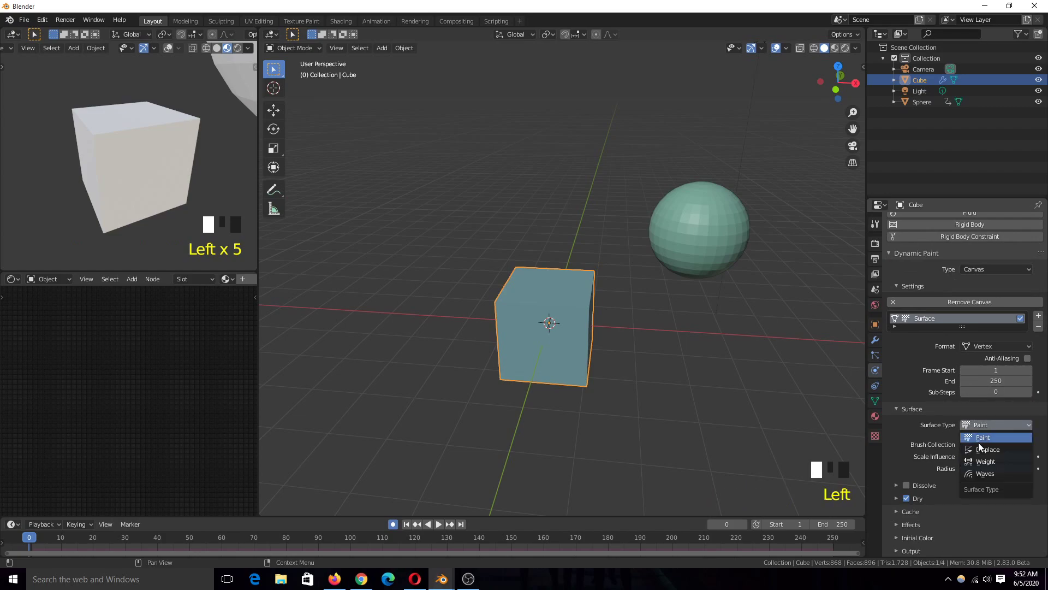
left_click(986, 462)
scroll(923, 451, "up", 6)
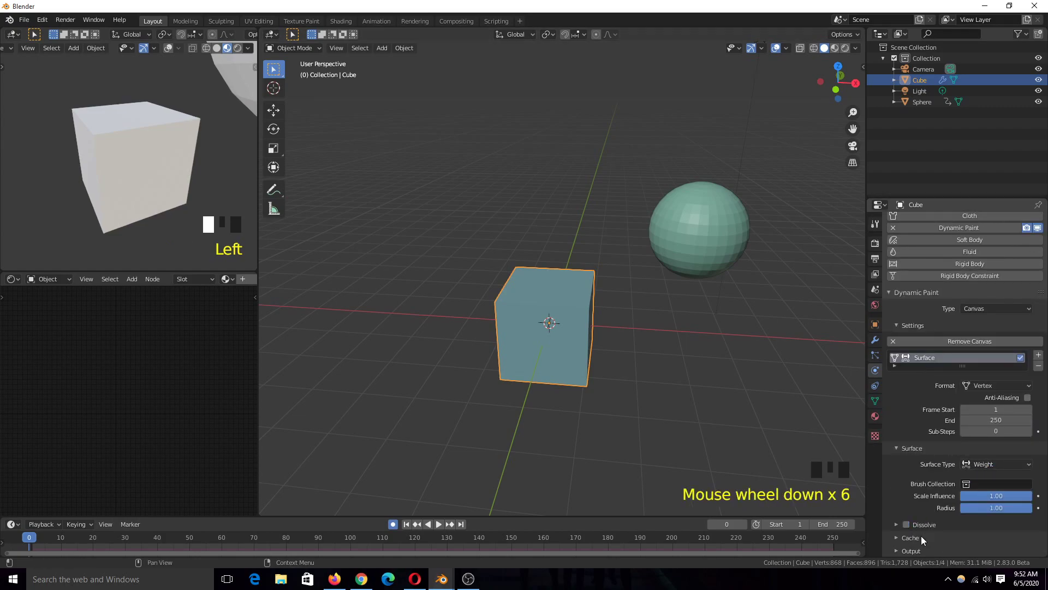
scroll(923, 536, "down", 3)
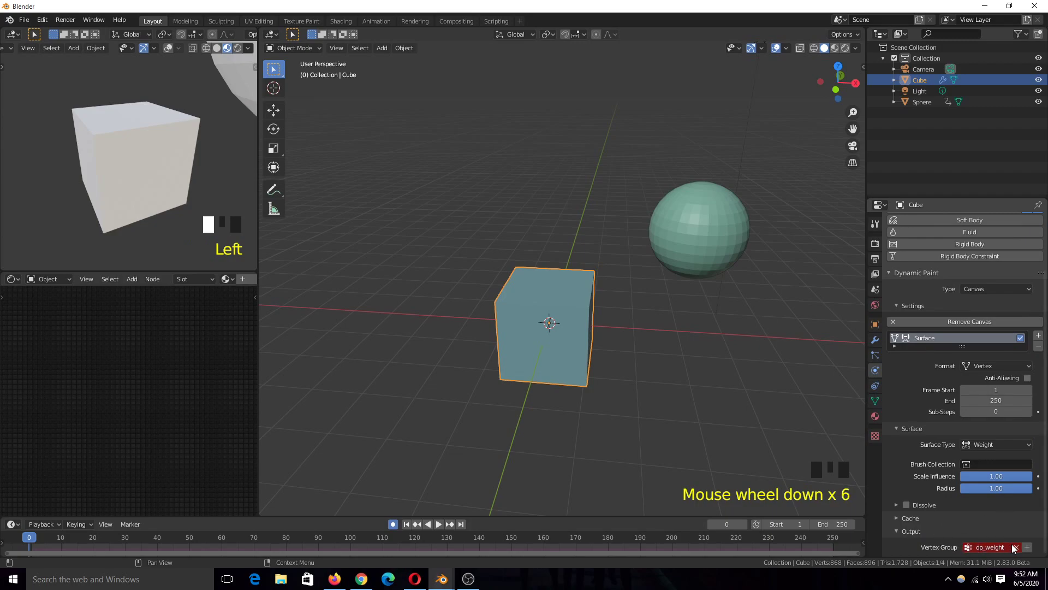
left_click(981, 547)
- Enable Dynamic Paint on the sphere, set its type to Brush and add the brush
left_click(710, 194)
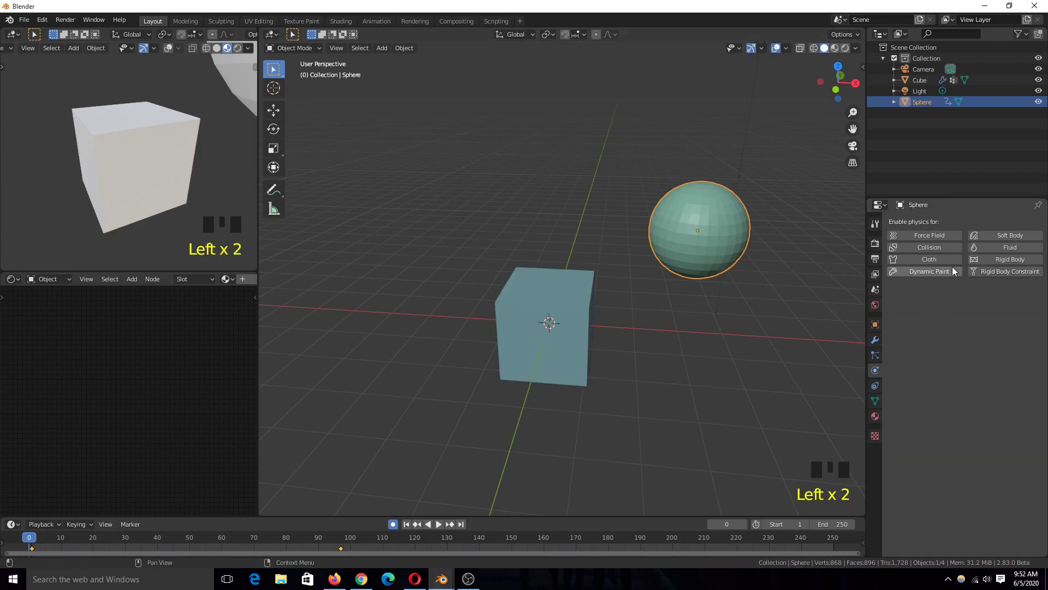
left_click(933, 270)
left_click(981, 351)
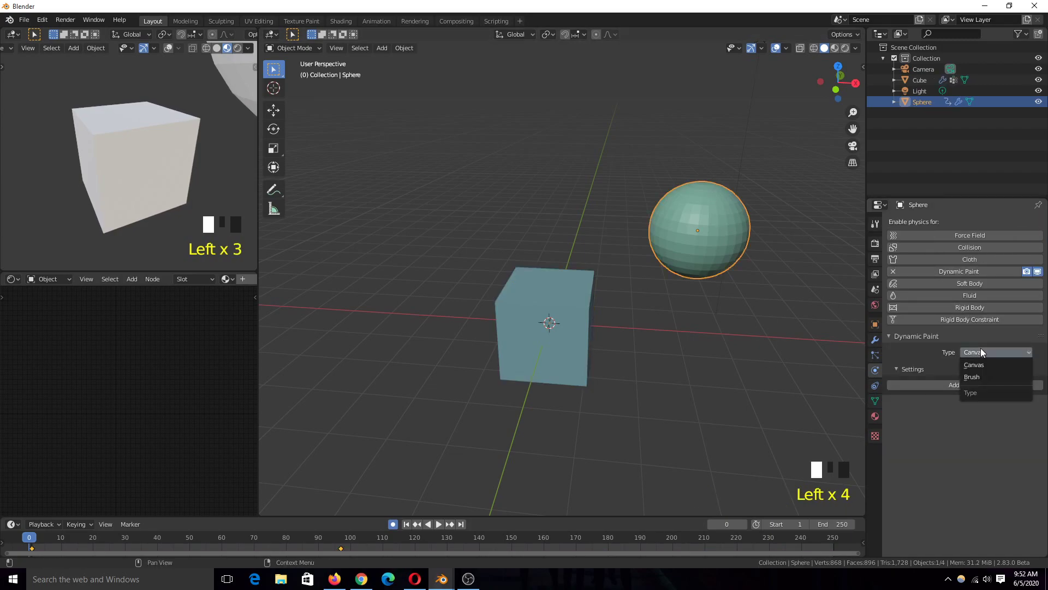
left_click(986, 377)
left_click(974, 386)
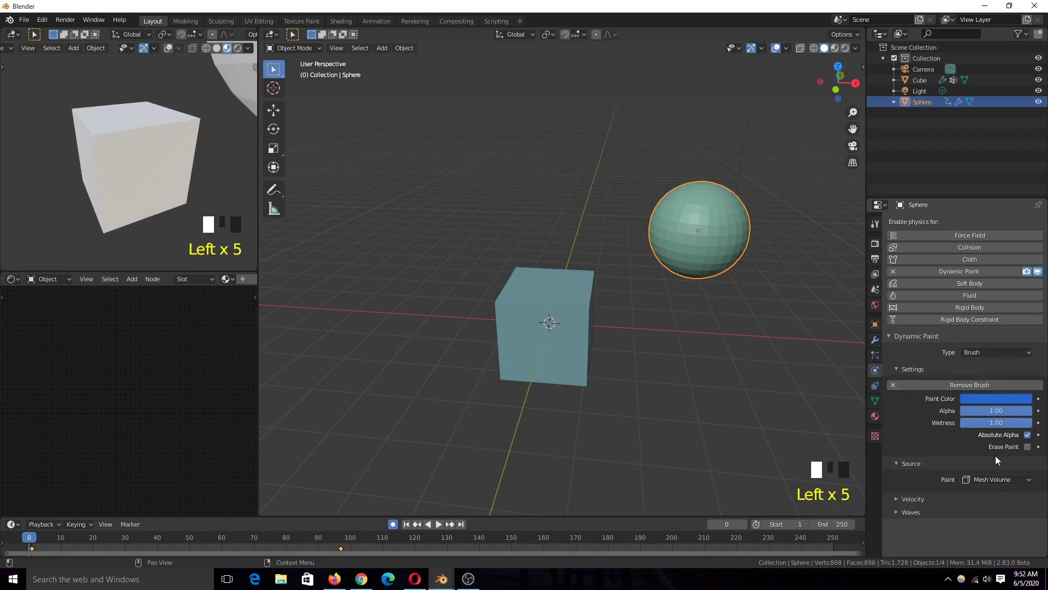
- Set the sphere brush's paint source to Mesh Volume + Proximity
left_click(997, 480)
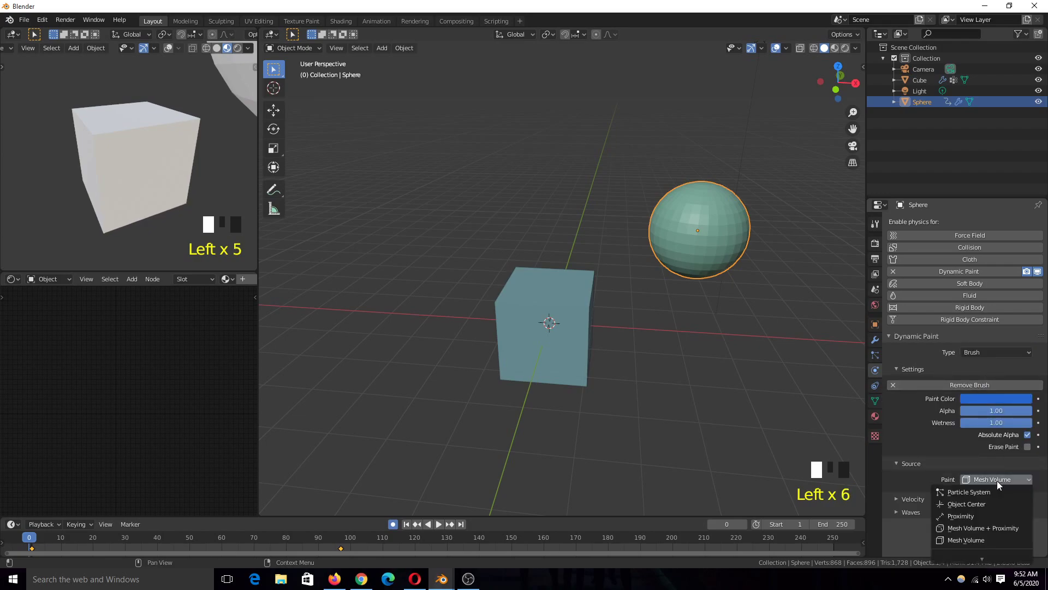
left_click(986, 528)
scroll(677, 320, "down", 2)
- Select the cube and switch it to Weight Paint mode
left_click(525, 320)
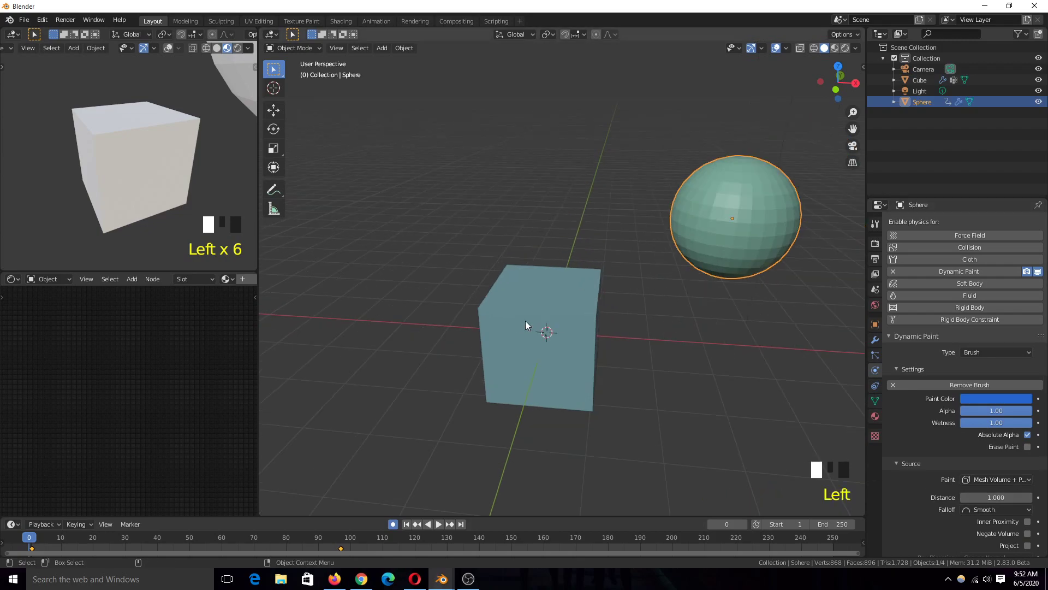
left_click(306, 48)
left_click(318, 108)
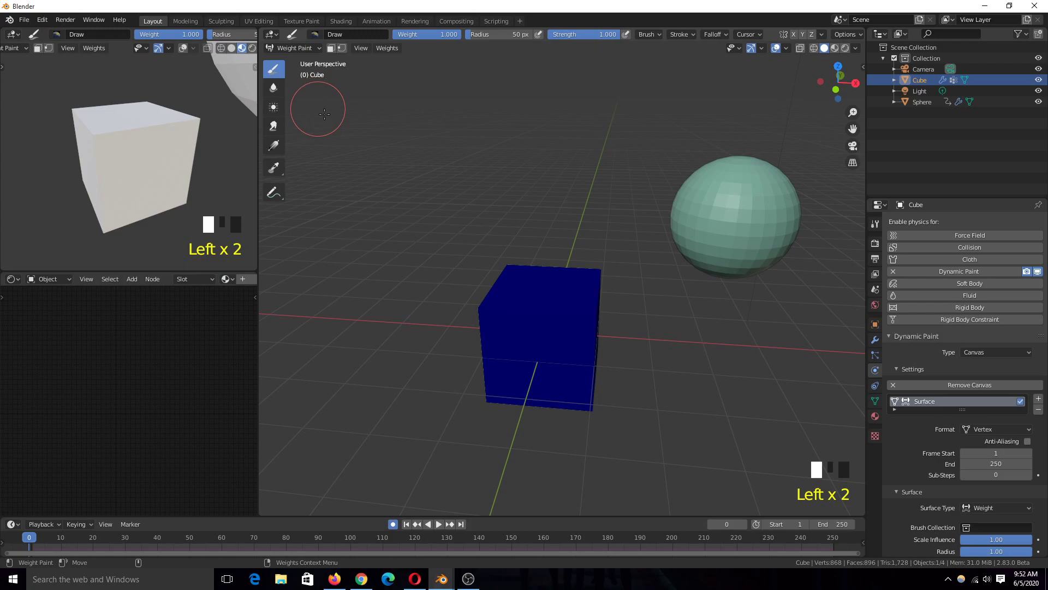
- Play the animation, pausing at frame 43, to examine how the sphere paints weights onto the cube
key("space")
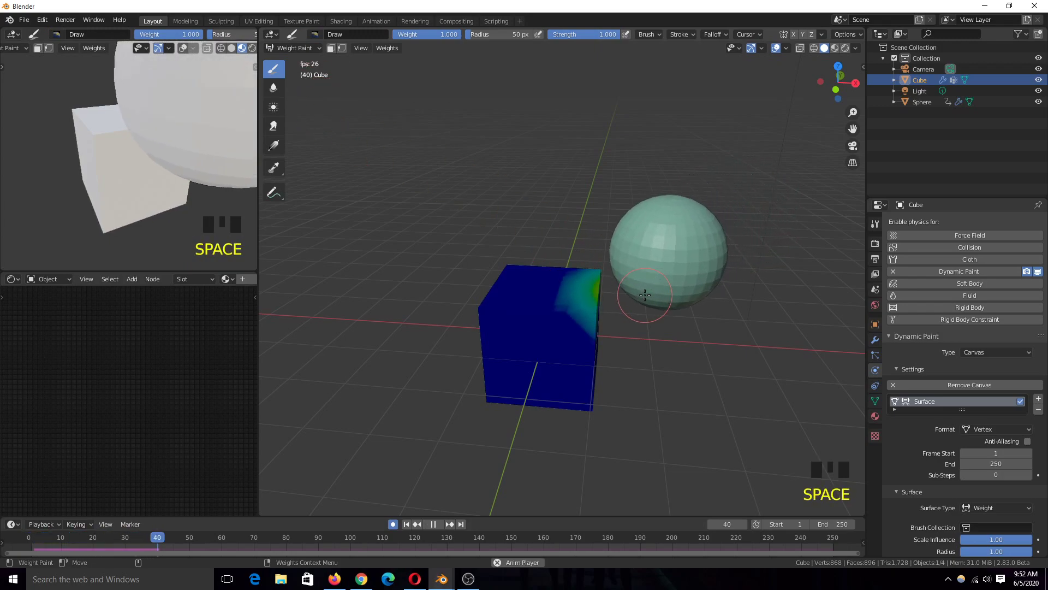
key("space")
key("grave")
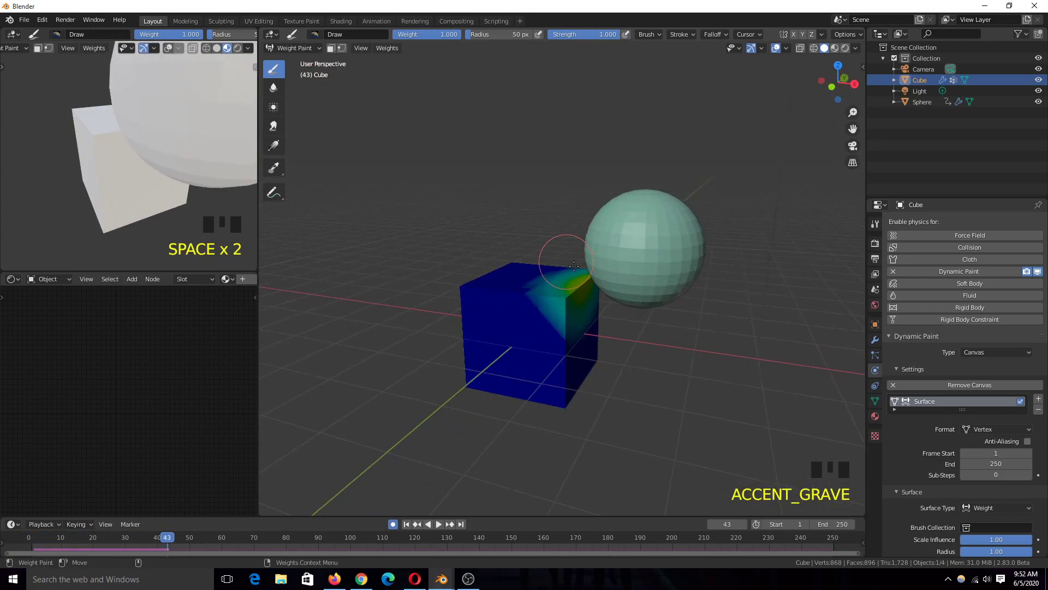
scroll(601, 284, "up", 2)
key("grave")
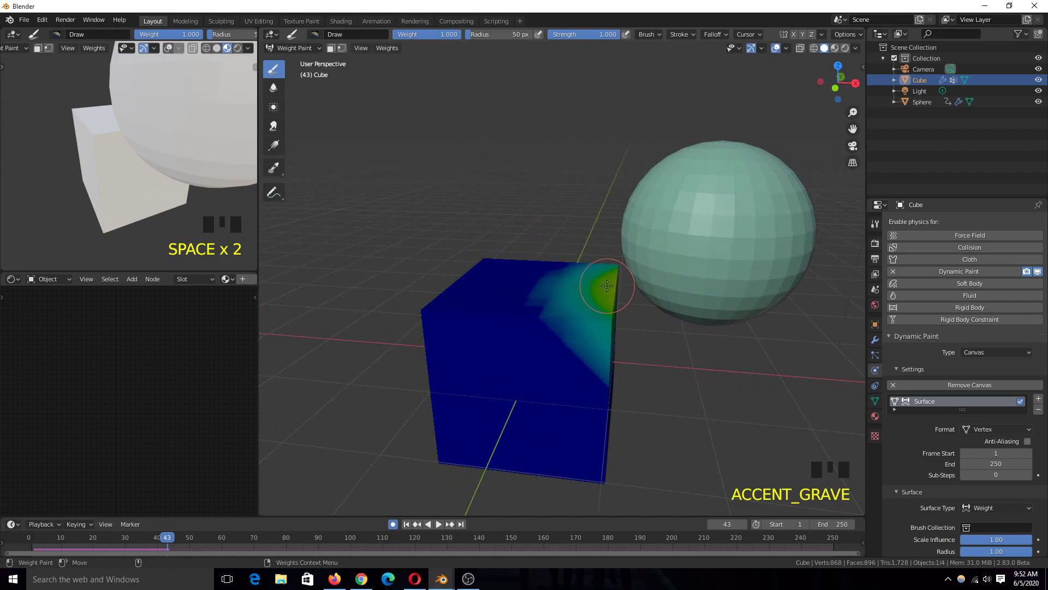
key("space")
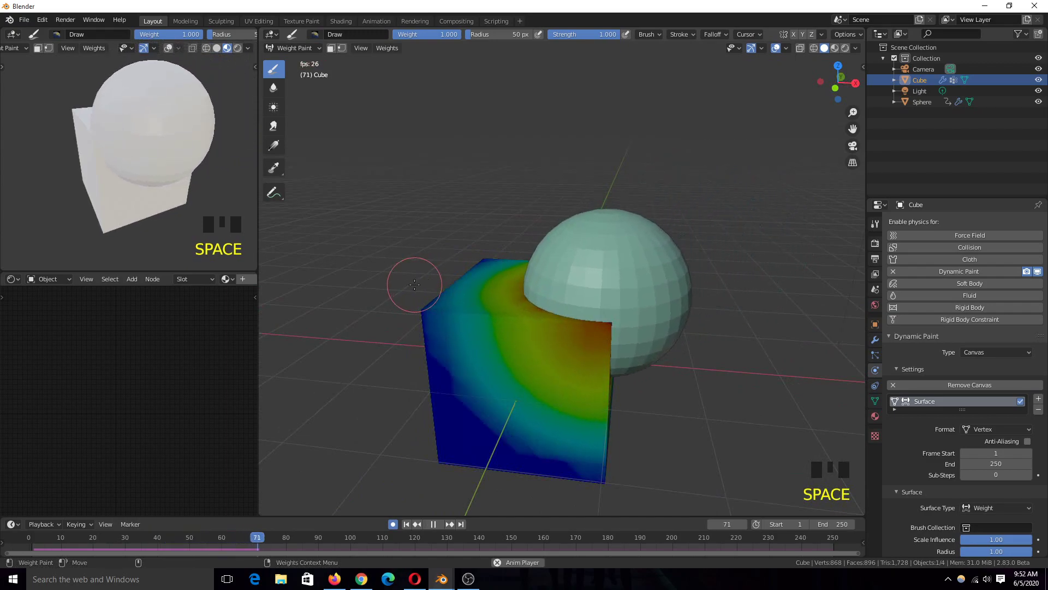
- Stop the playback at frame 100 and return the cube to Object Mode
key("space")
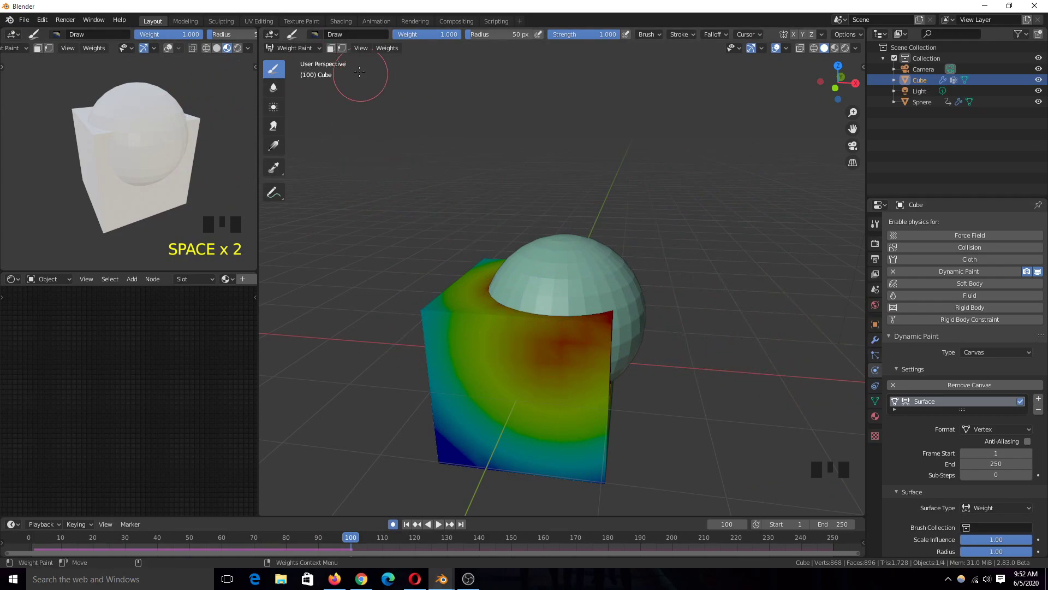
left_click(294, 48)
left_click(300, 61)
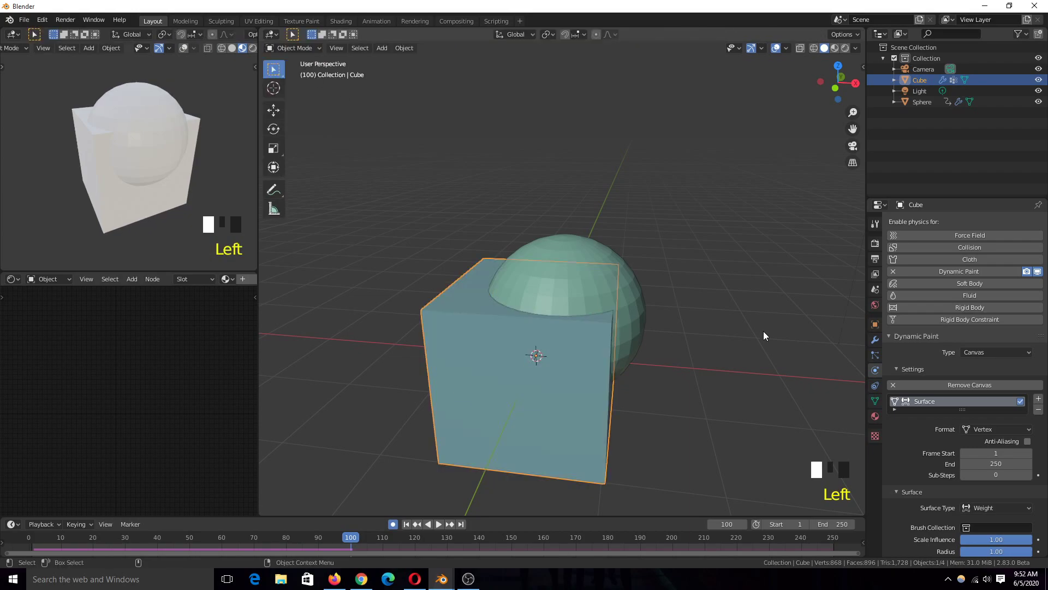
- Add a Mask modifier to the cube and assign the dp_weight vertex group to it
left_click(868, 334)
left_click(875, 339)
key("grave")
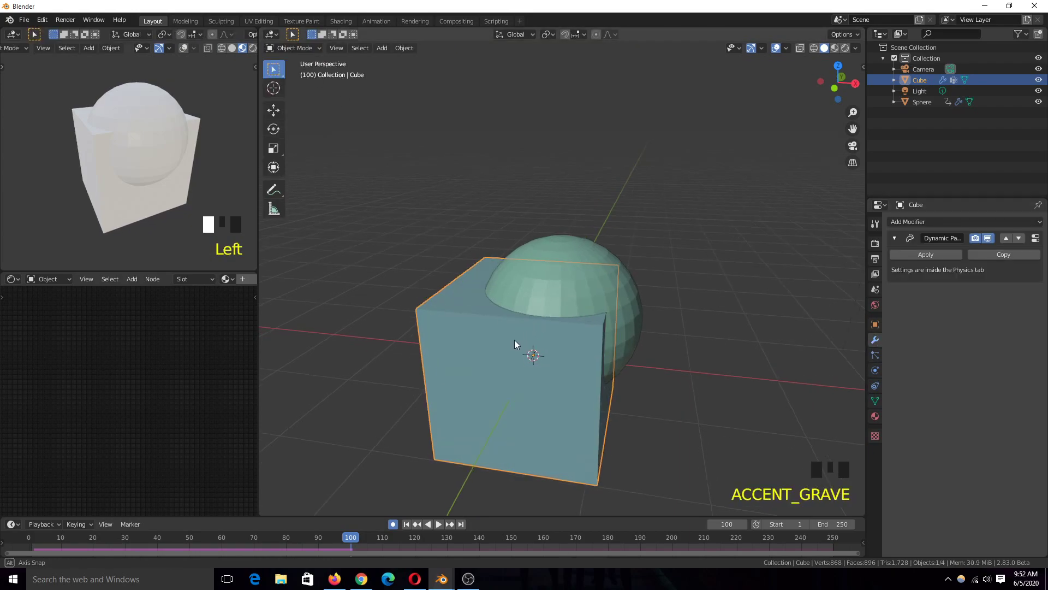
left_click(922, 221)
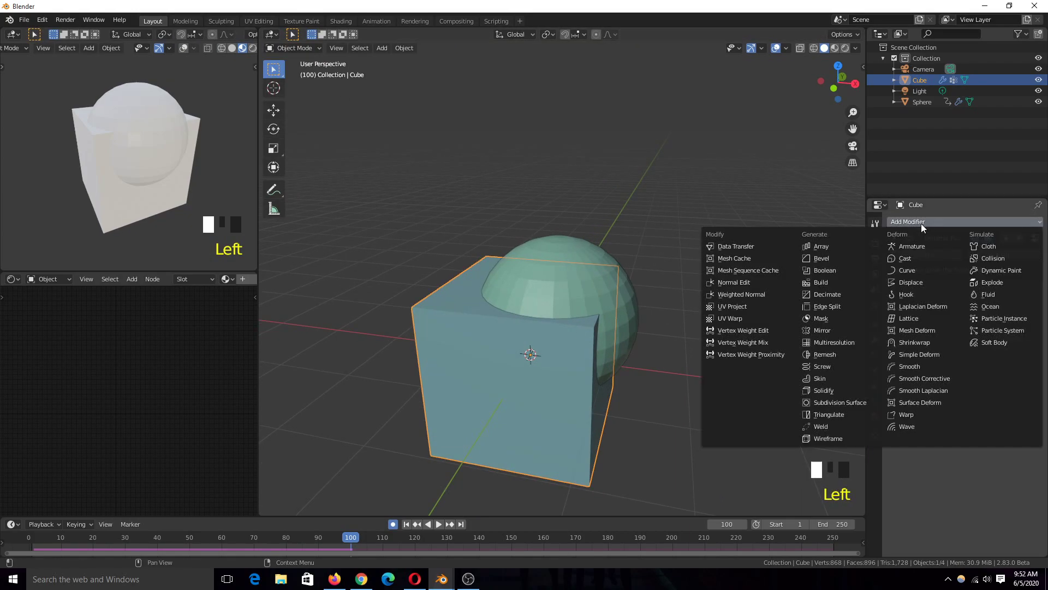
left_click(843, 318)
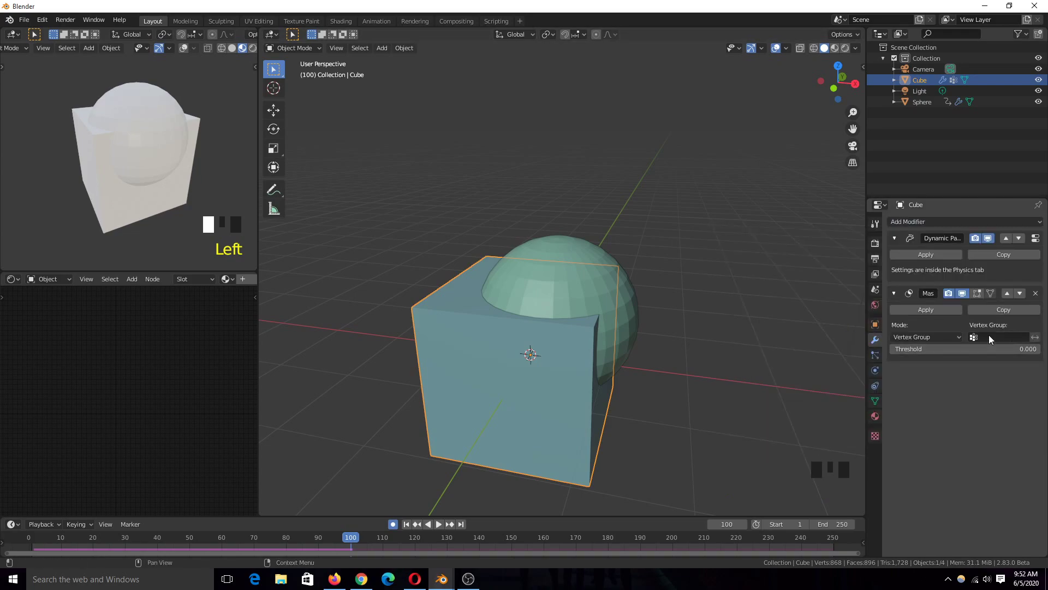
left_click(972, 338)
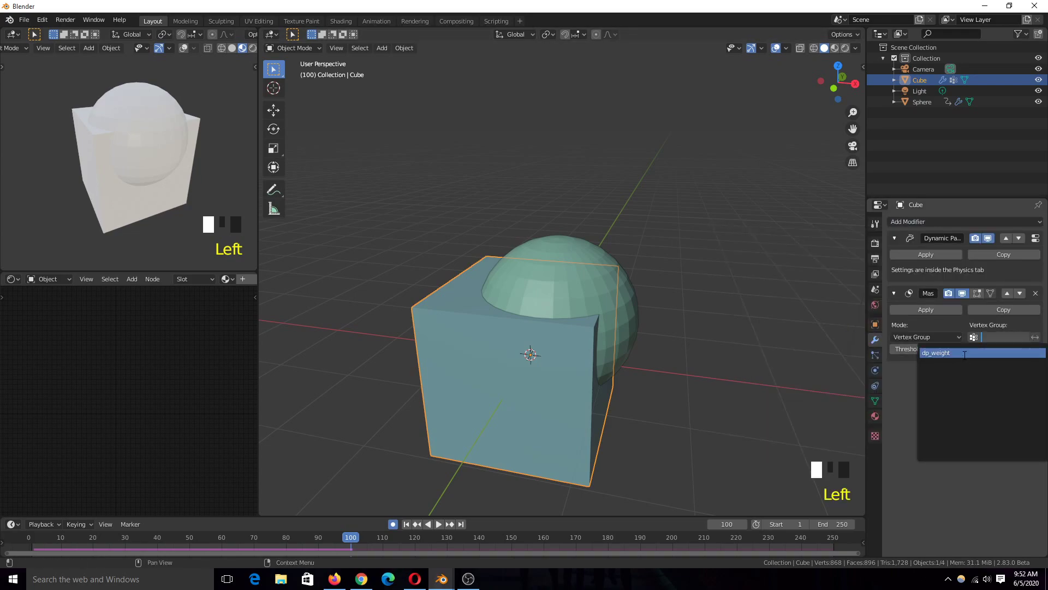
left_click(966, 352)
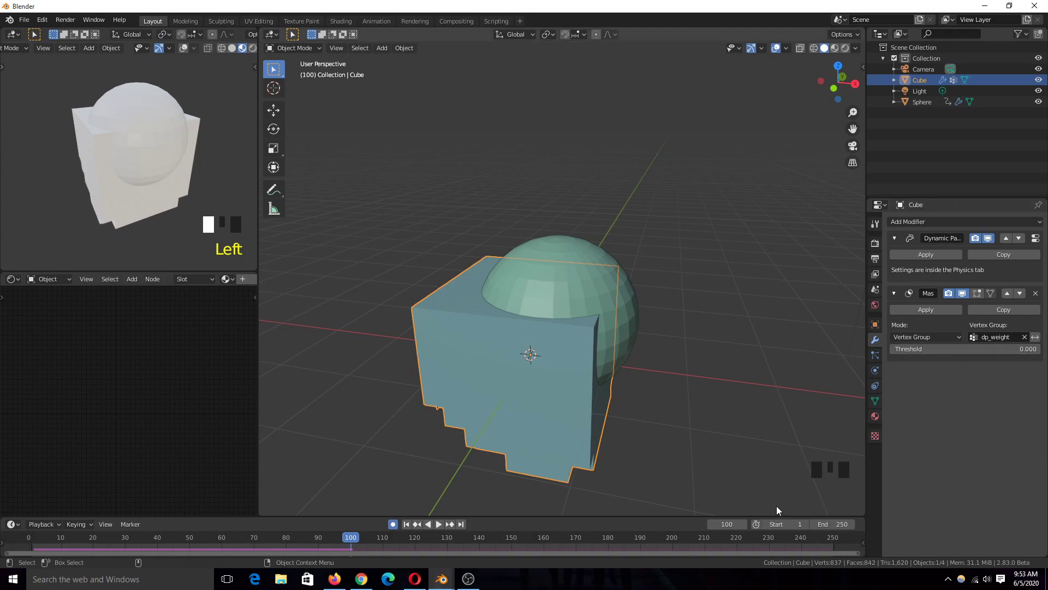
- Replay the animation from the start, pausing at frame 51, to examine how the mask affects the cube
key("space")
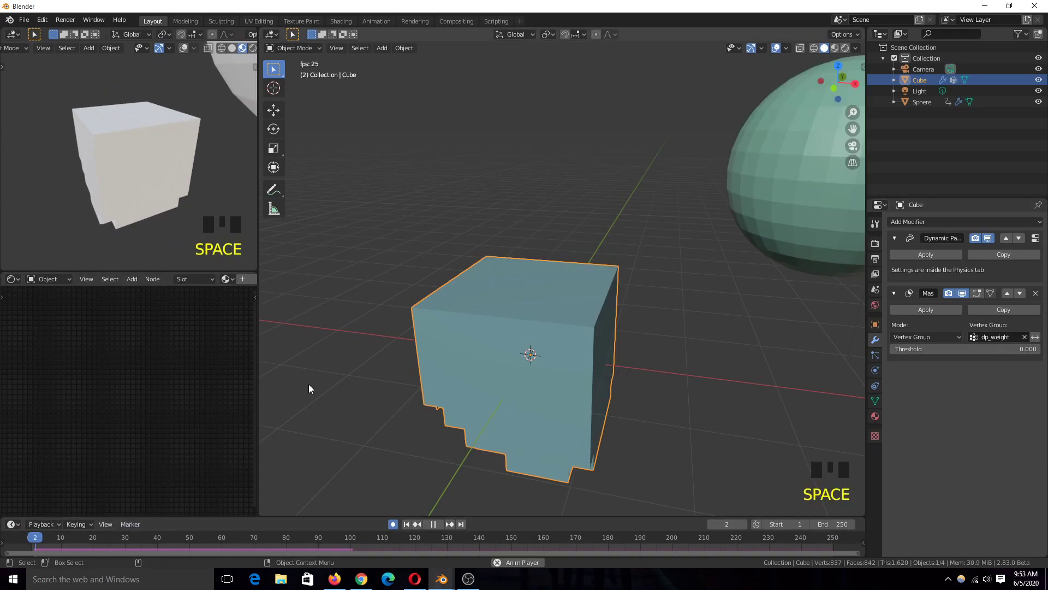
key("Escape")
key("shift+Right")
key("space")
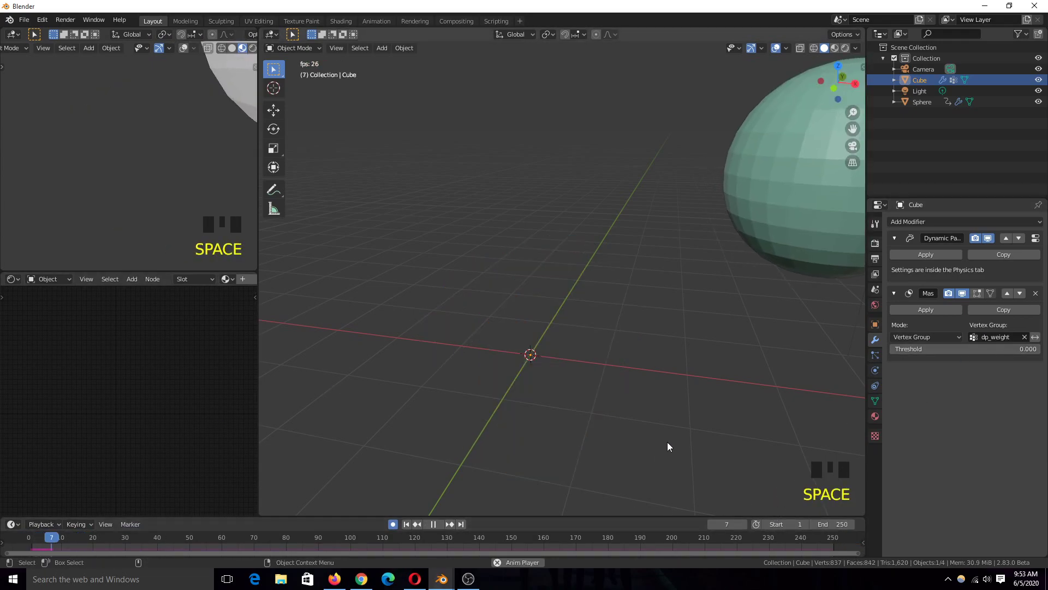
scroll(648, 438, "down", 2)
key("space")
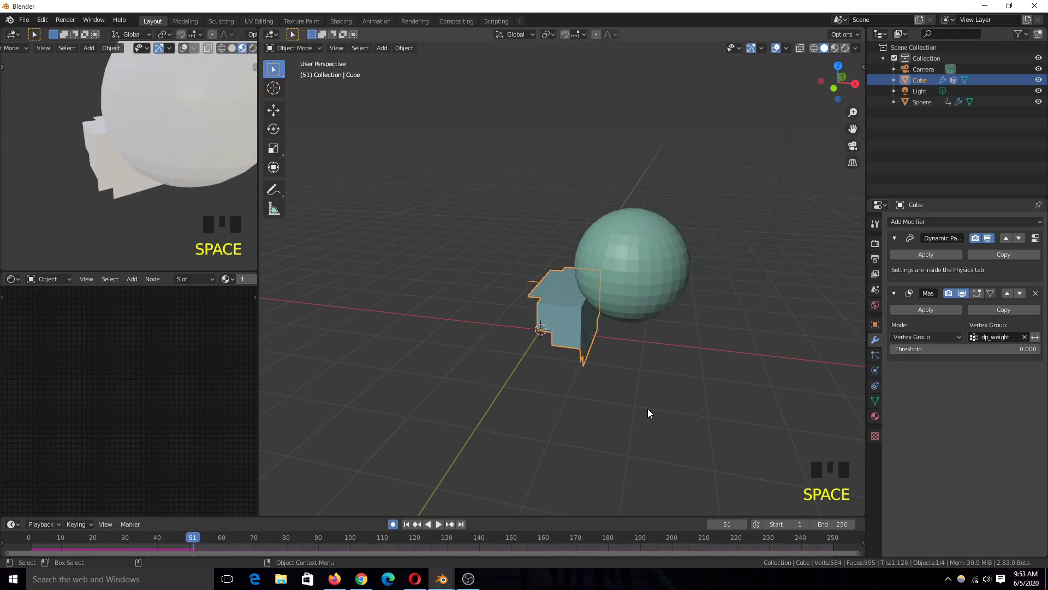
key("grave")
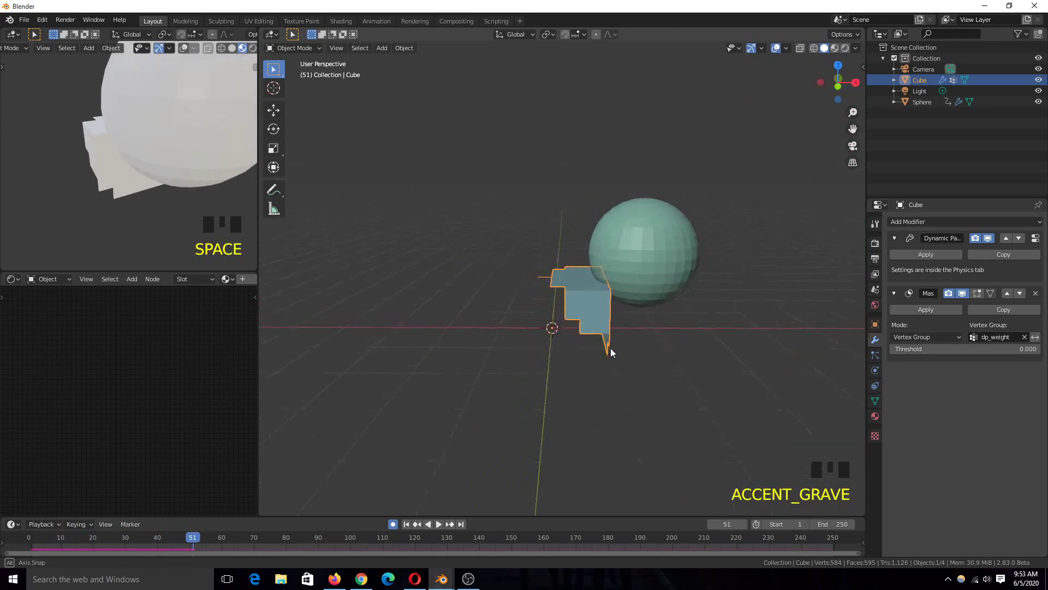
- Invert the Mask modifier's vertex group and play the animation from the start, pausing at frame 67
left_click(1035, 337)
key("shift+Right")
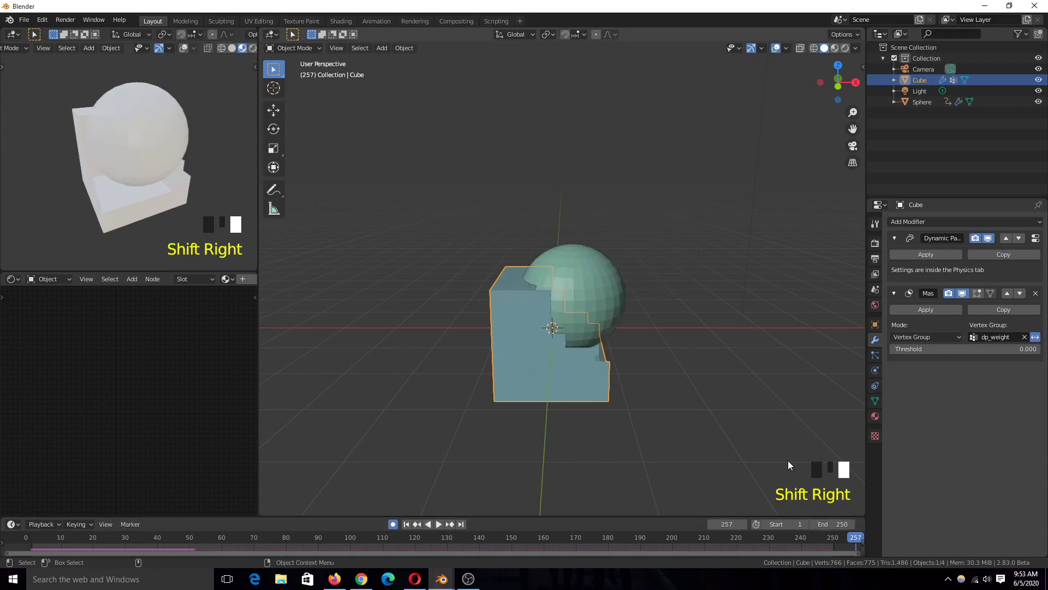
key("space")
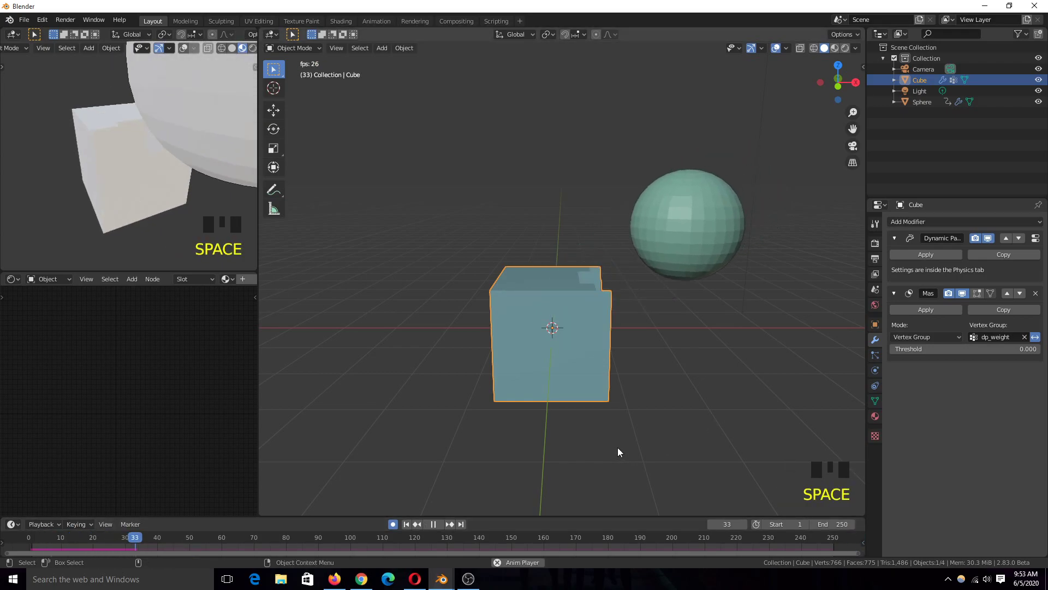
key("space")
key("grave")
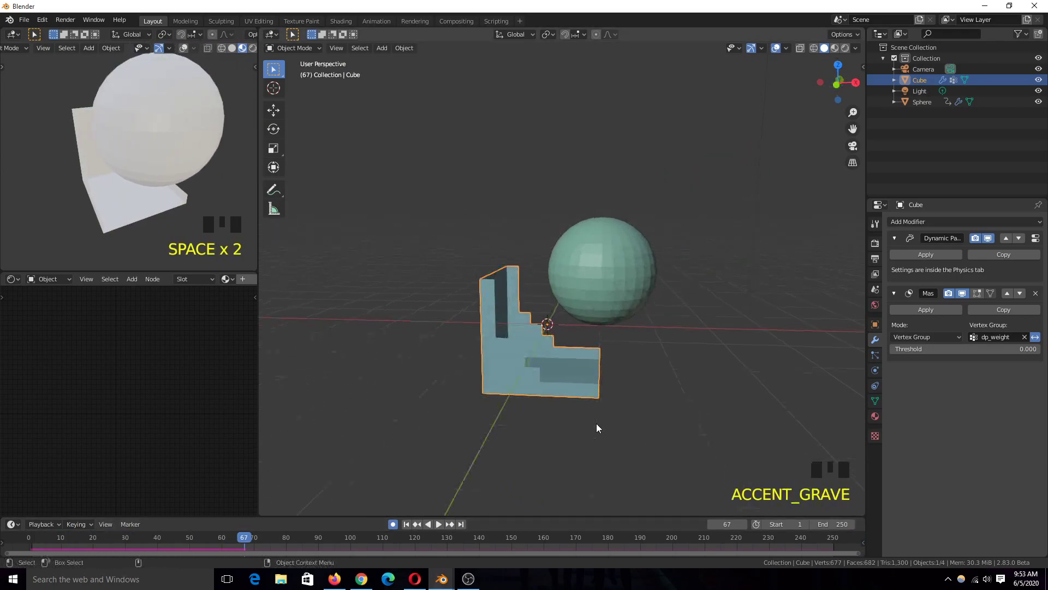
- Subdivide the cube's whole mesh twice in Edit Mode, then return to Object Mode
key("Tab")
right_click(621, 378)
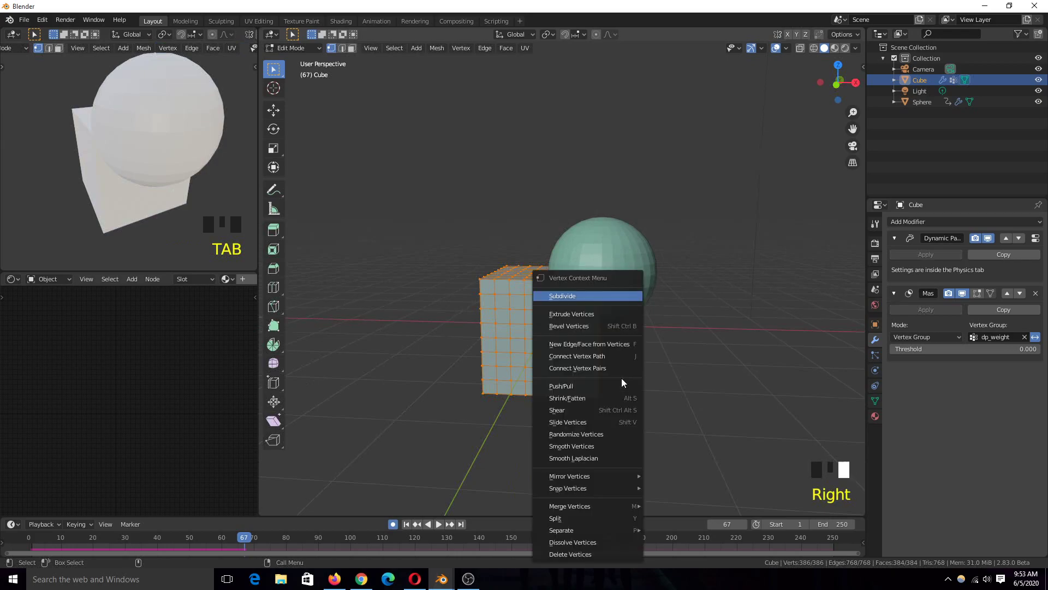
left_click(614, 314)
right_click(644, 312)
key("ctrl+z")
right_click(637, 306)
right_click(628, 281)
key("Tab")
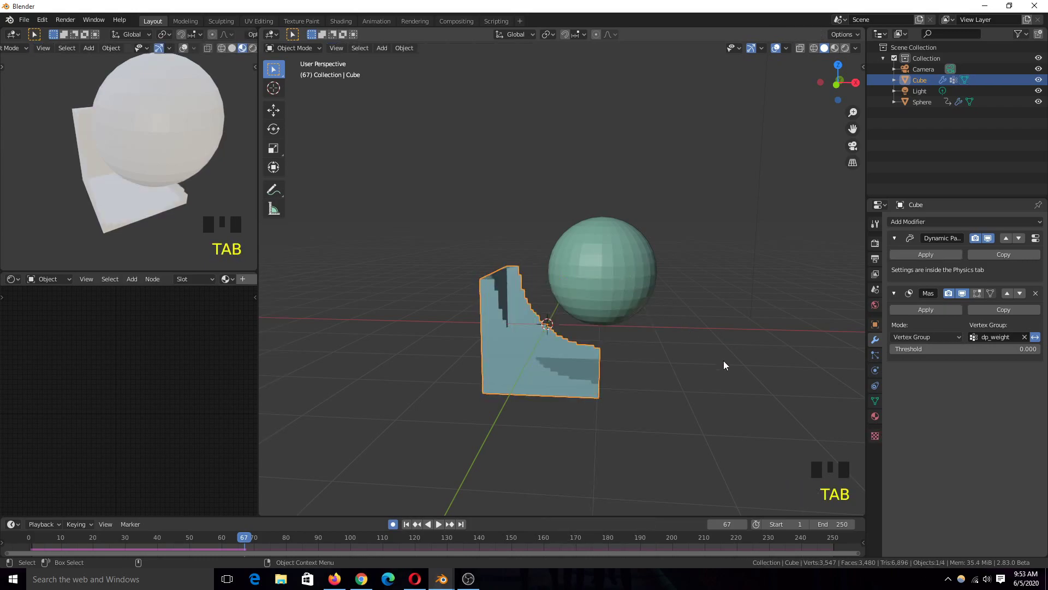
- Replay the animation from the start, pausing at frame 79, to examine how the denser cube is eaten away
key("shift+Left")
key("space")
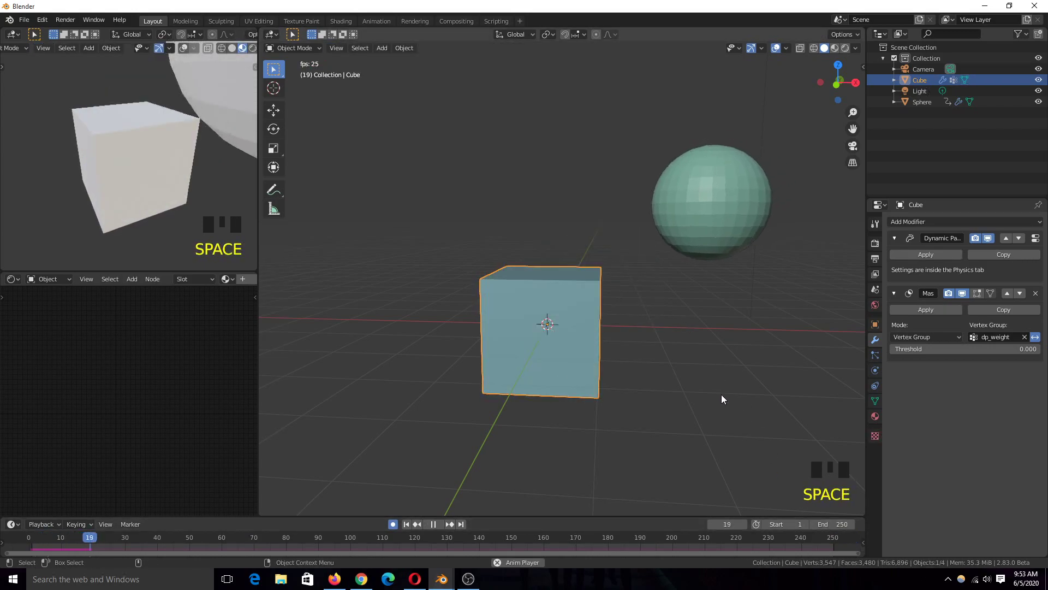
key("grave")
key("grave")
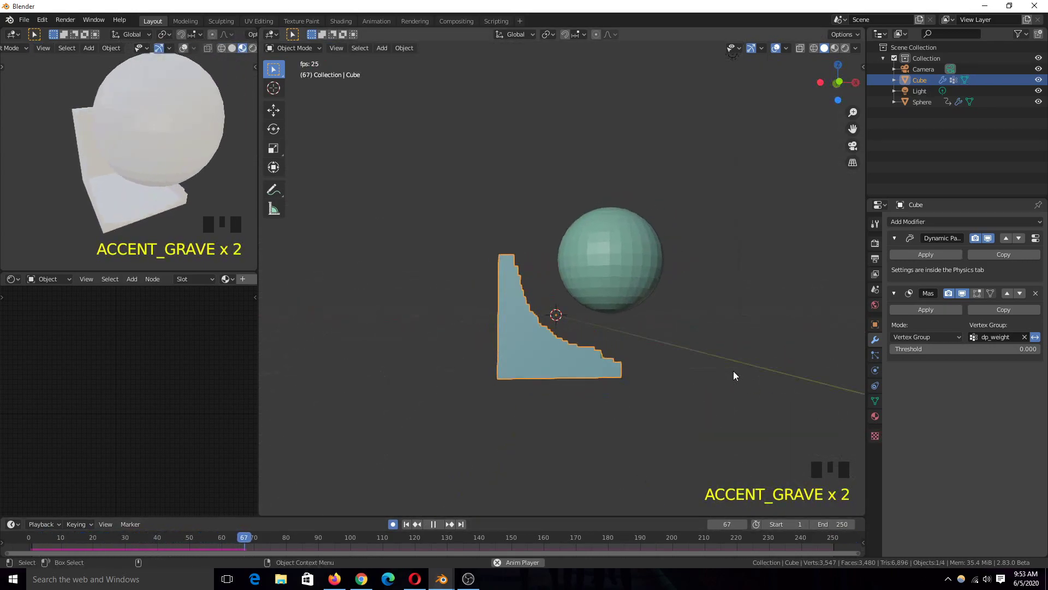
key("space")
key("grave")
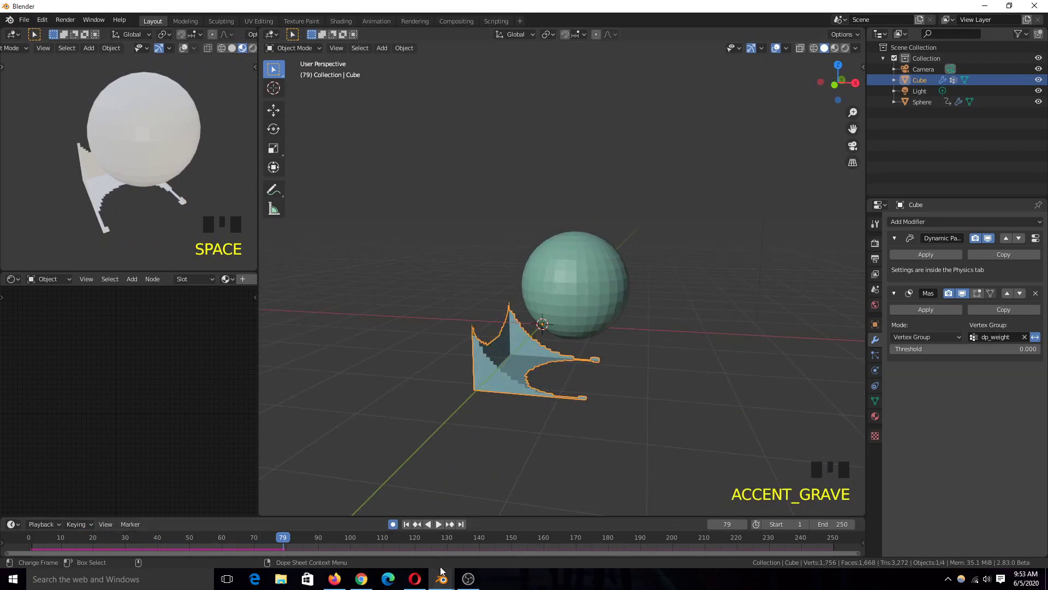
- Switch to the pirate burning flag1.blend window and examine the flag's Dynamic Paint canvas settings and Mask modifier
mouse_move(453, 584)
left_click(358, 537)
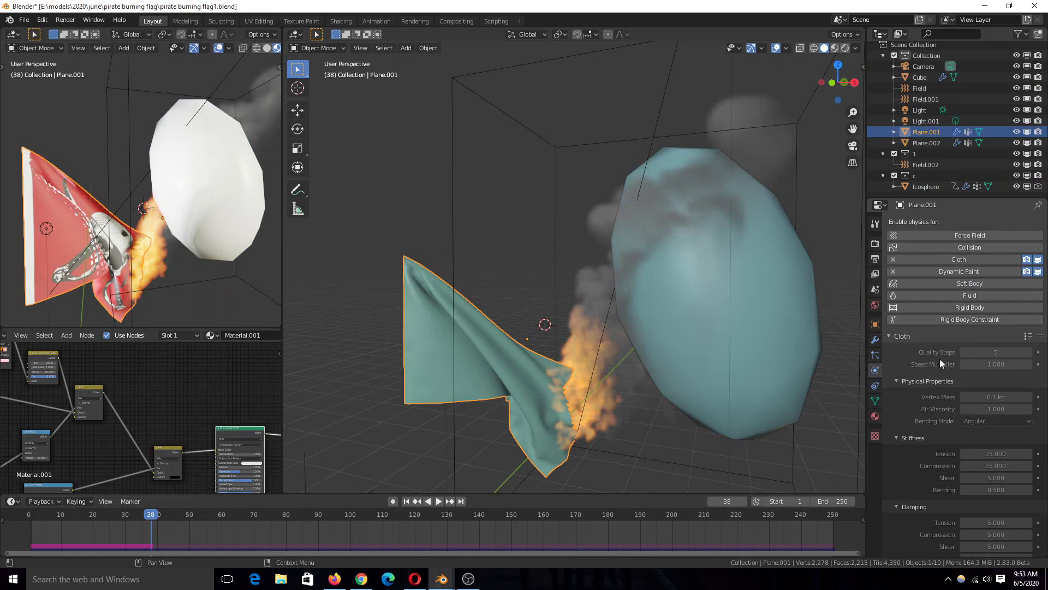
left_click(912, 339)
left_click(919, 348)
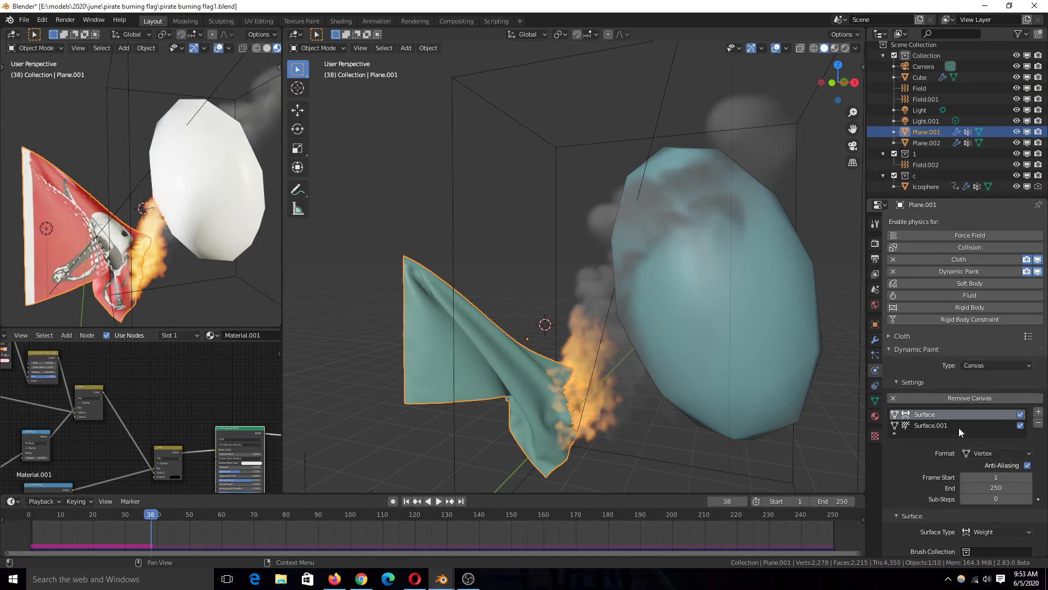
scroll(933, 451, "down", 1)
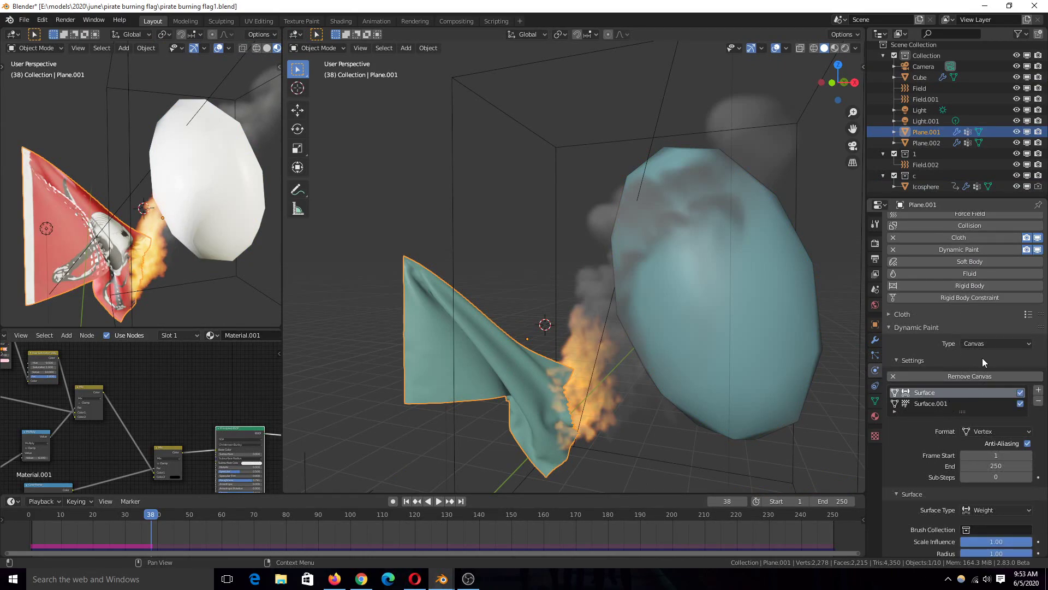
scroll(916, 436, "down", 3)
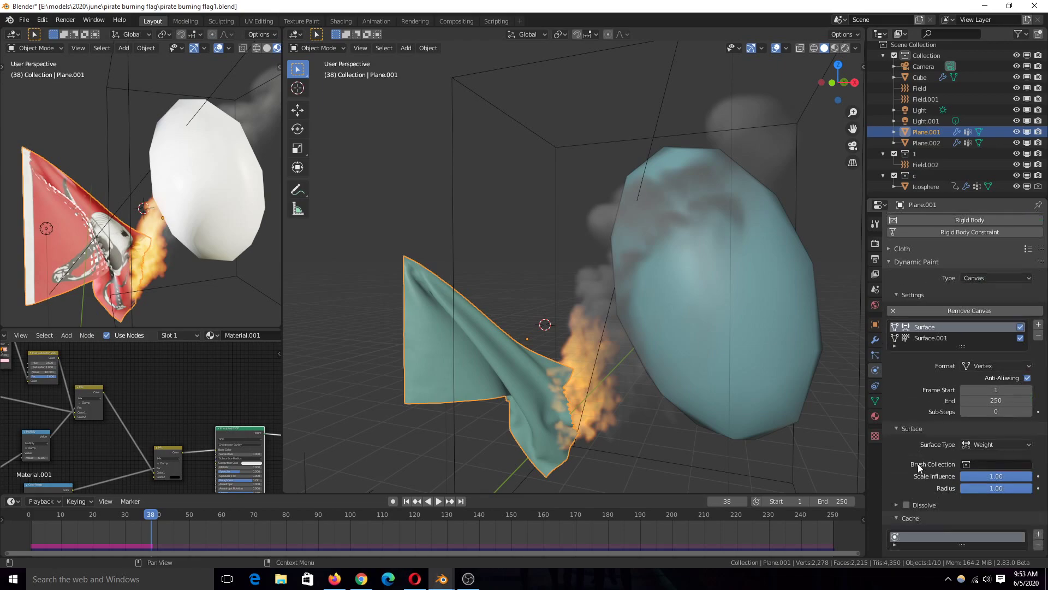
scroll(987, 438, "down", 4)
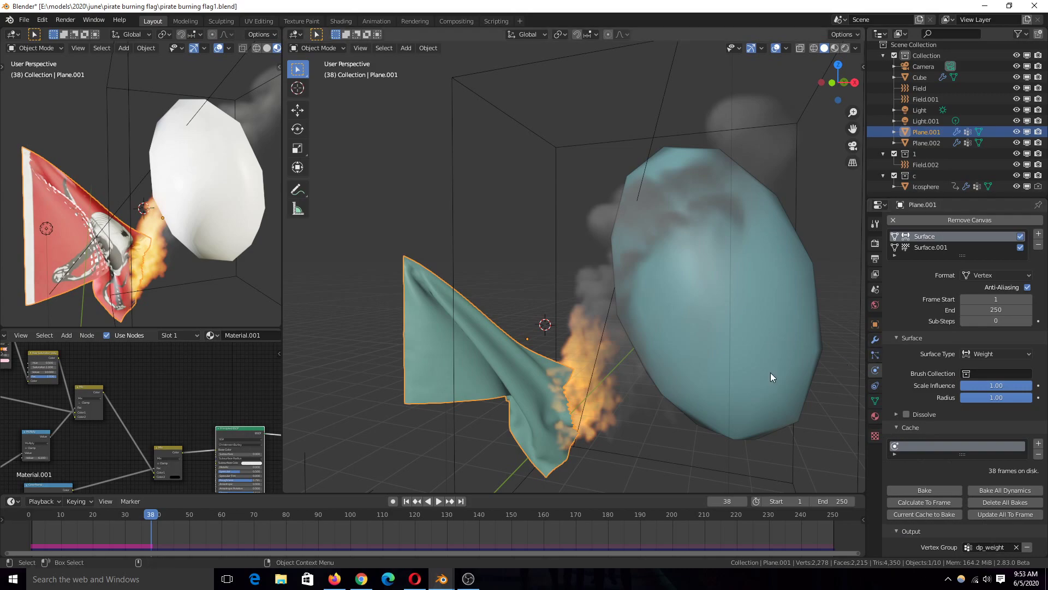
left_click(876, 339)
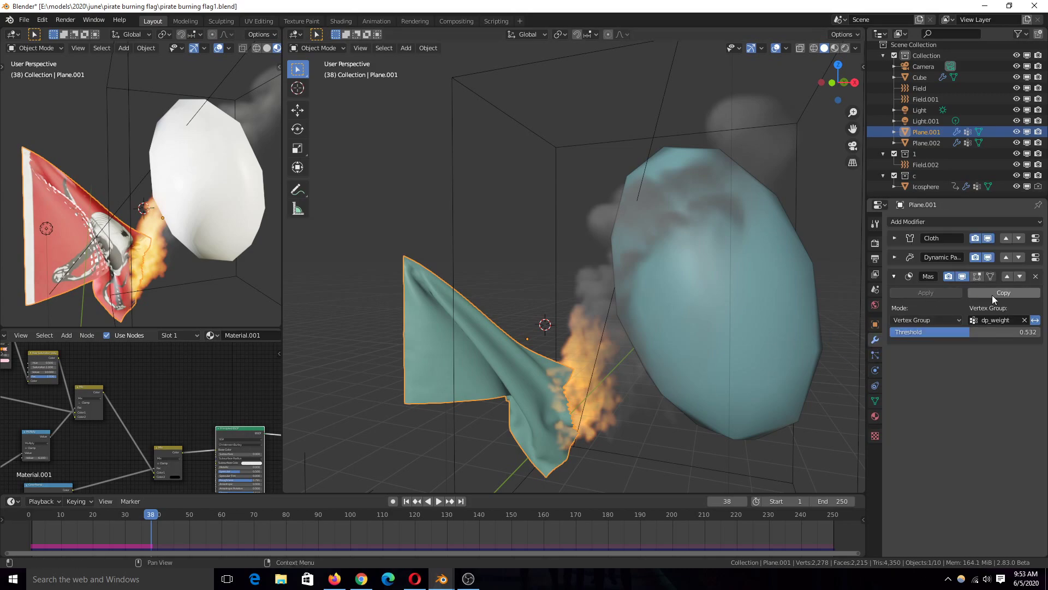
- Inspect the icosphere's modifier, then reselect the flag and play its animation up to frame 41
left_click(754, 259)
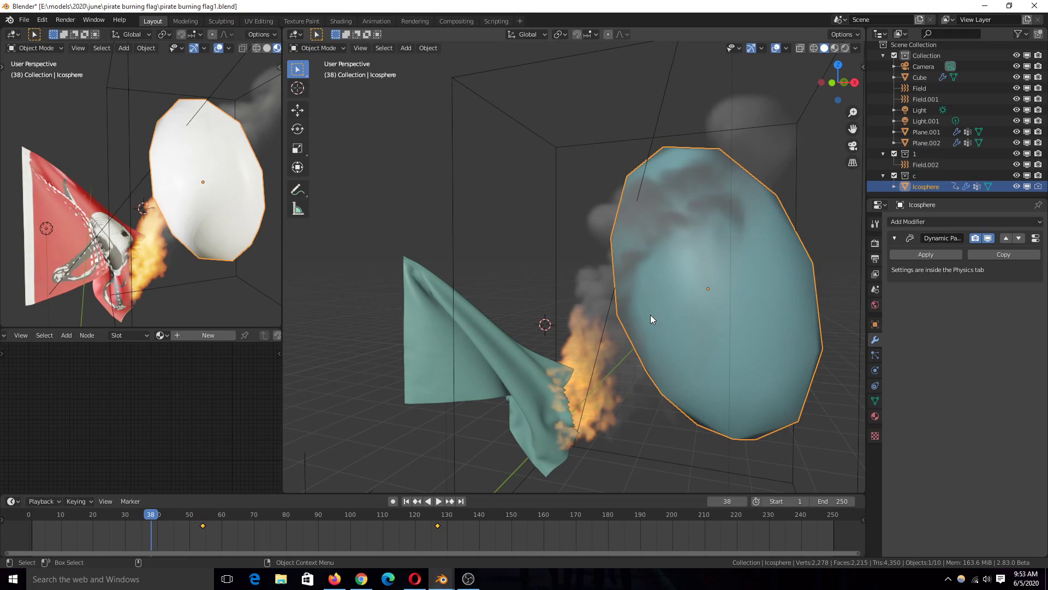
left_click(406, 327)
key("space")
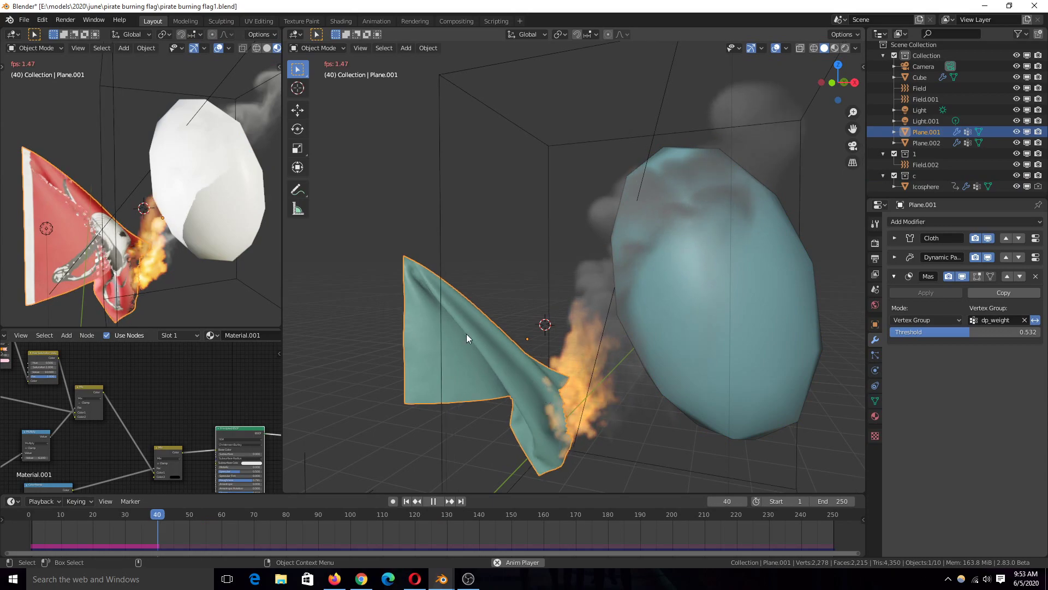
key("space")
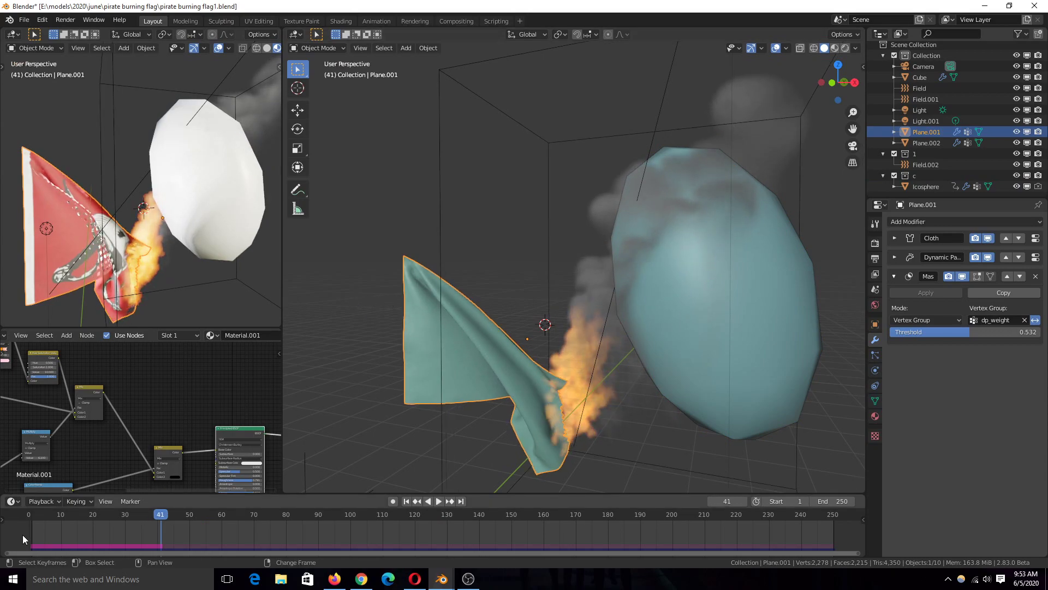
- Move to frame 0, jump to frame 251, and replay the burning flag animation, pausing at frame 3
left_click(23, 534)
scroll(515, 379, "down", 2)
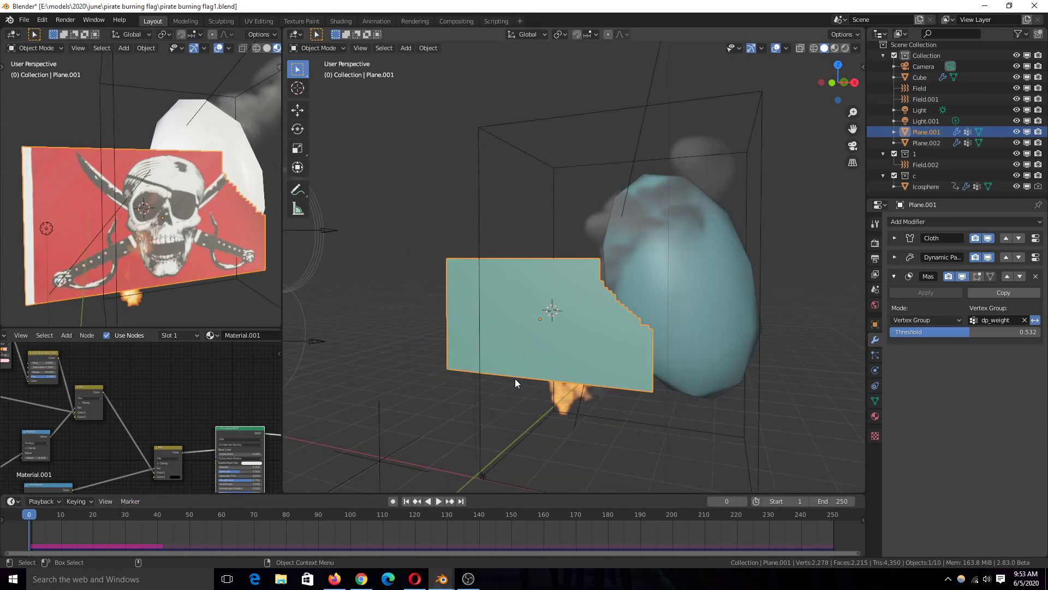
left_click(834, 532)
key("space")
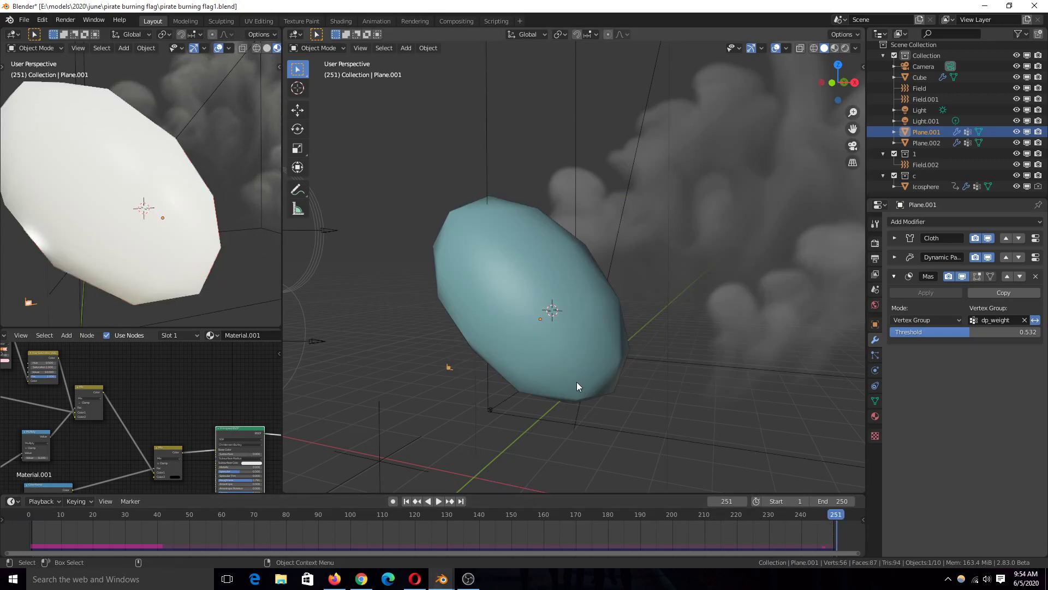
key("space")
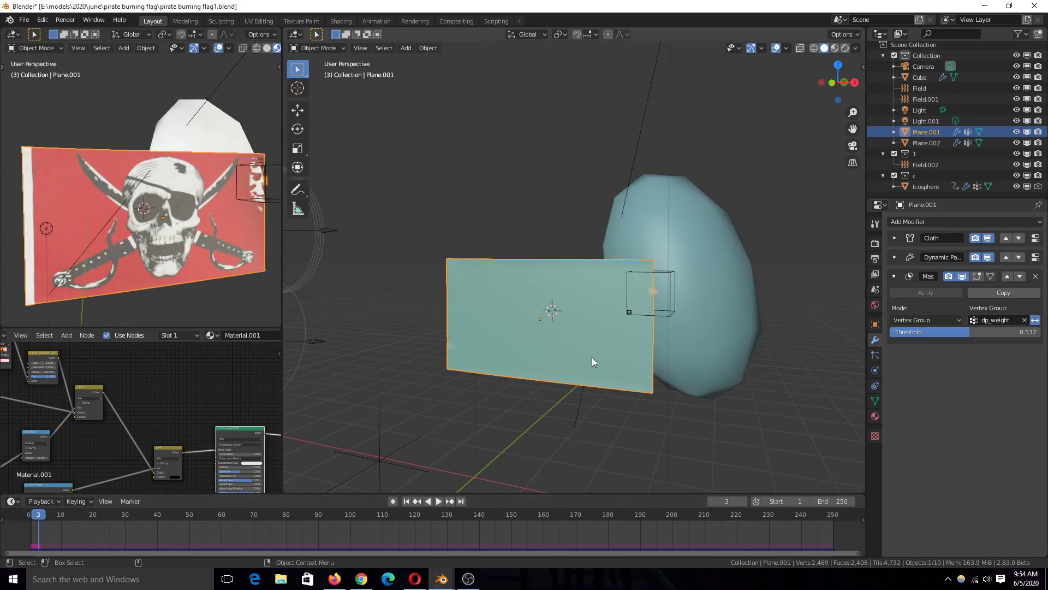
- Switch the main viewport to wireframe shading and select the Plane.001 flag to examine its mesh density
key("z")
left_click(496, 333)
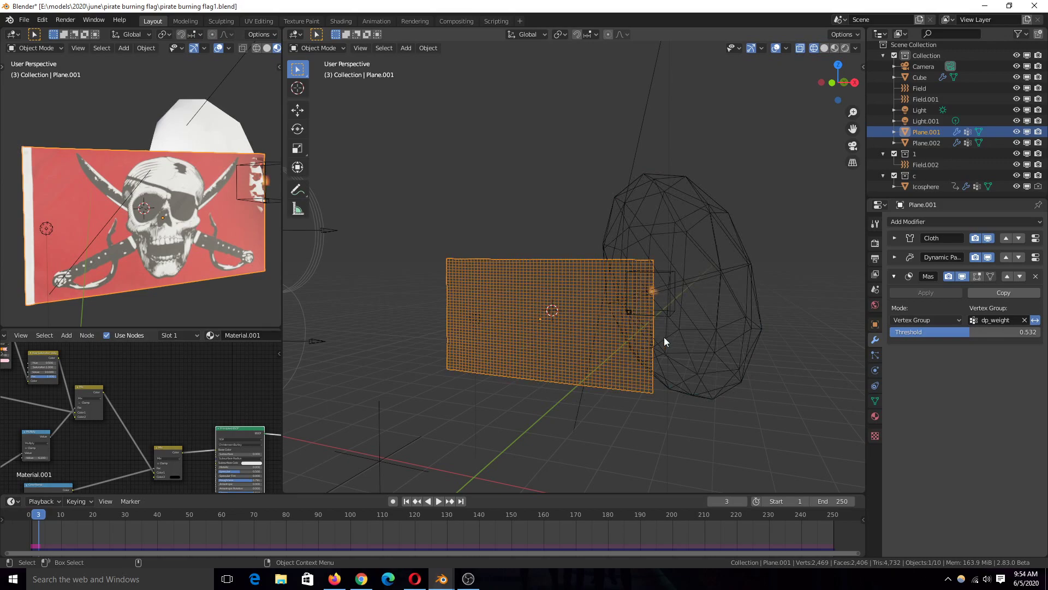
middle_click_drag(638, 326, 574, 325)
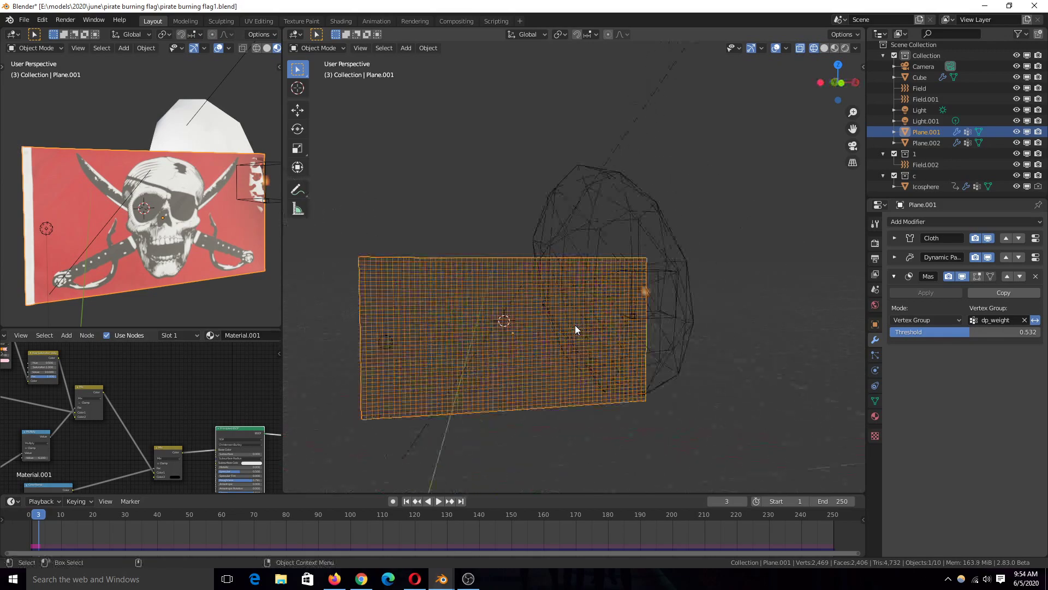
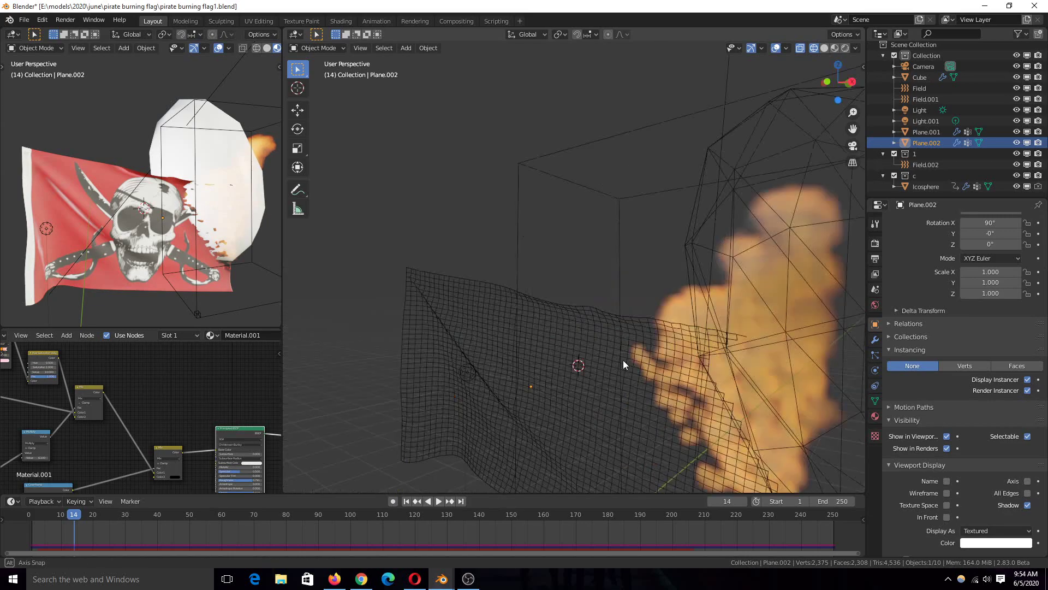
left_click(640, 348)
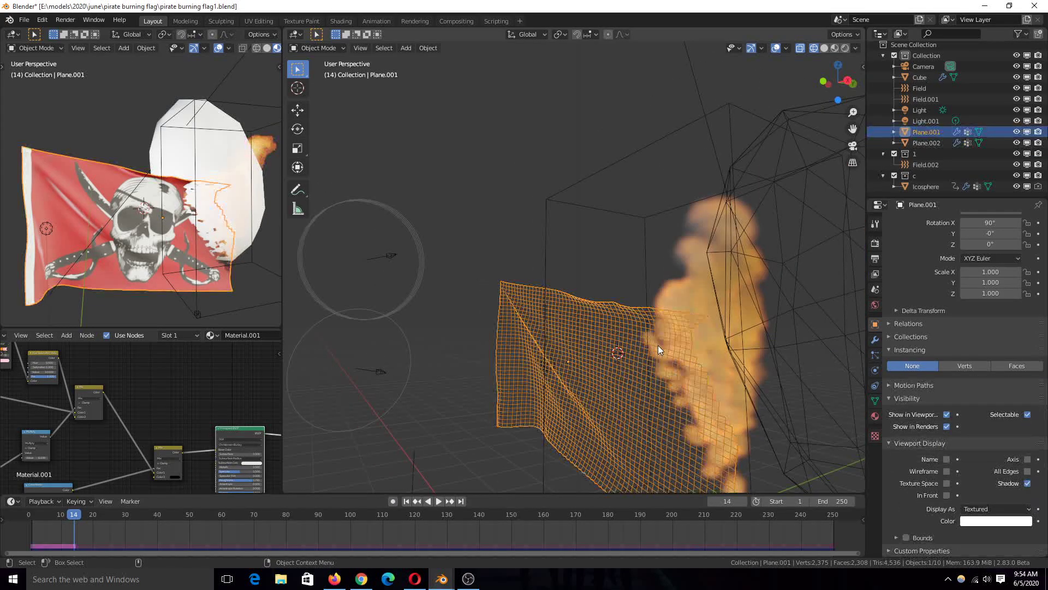
- Play the flag animation to frame 16, then select Plane.002 and show its modifiers
key("space")
key("space")
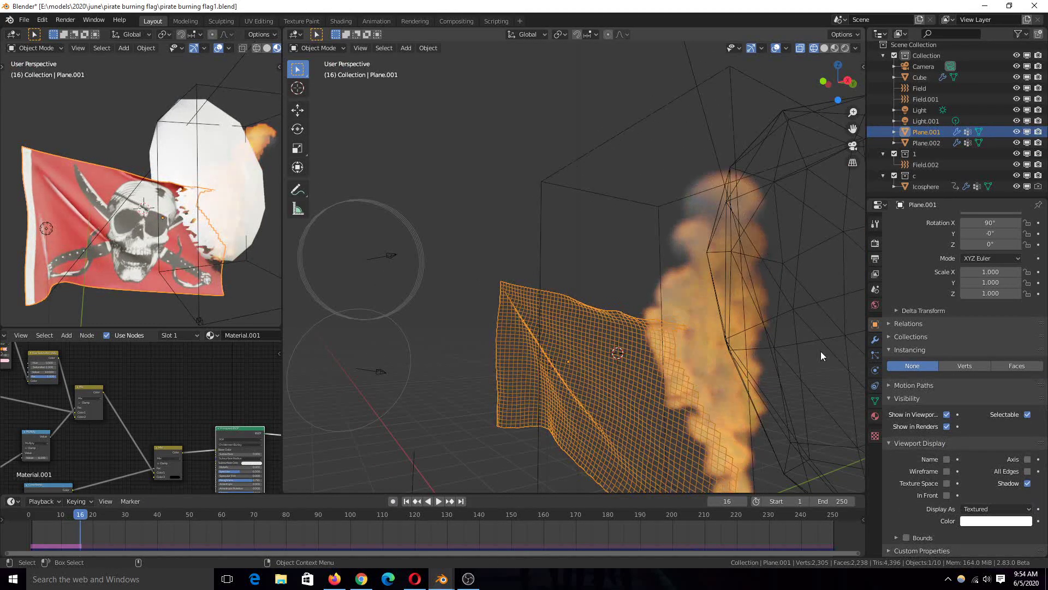
left_click(910, 144)
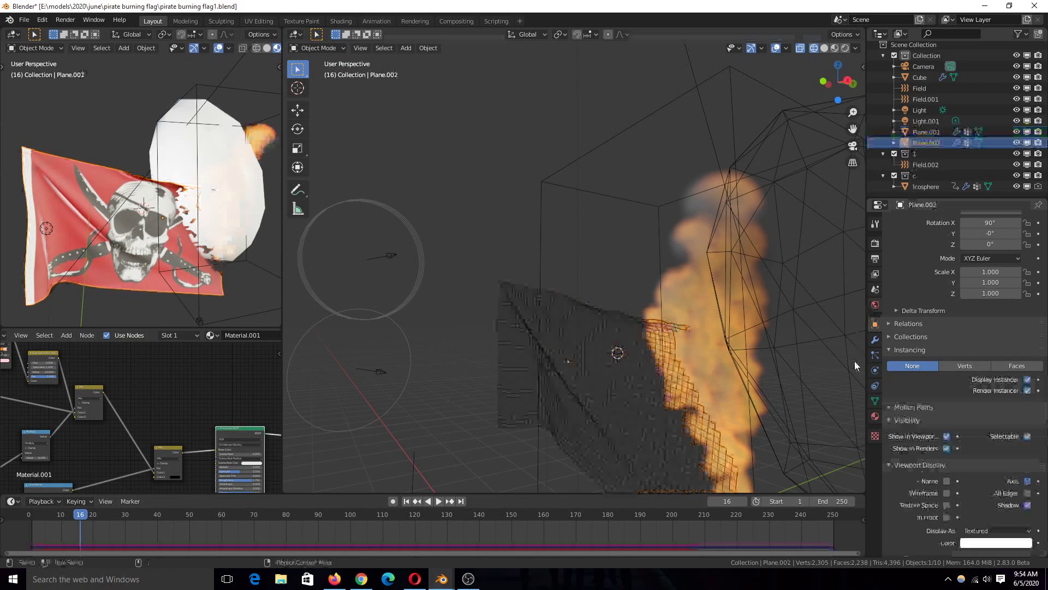
left_click(875, 340)
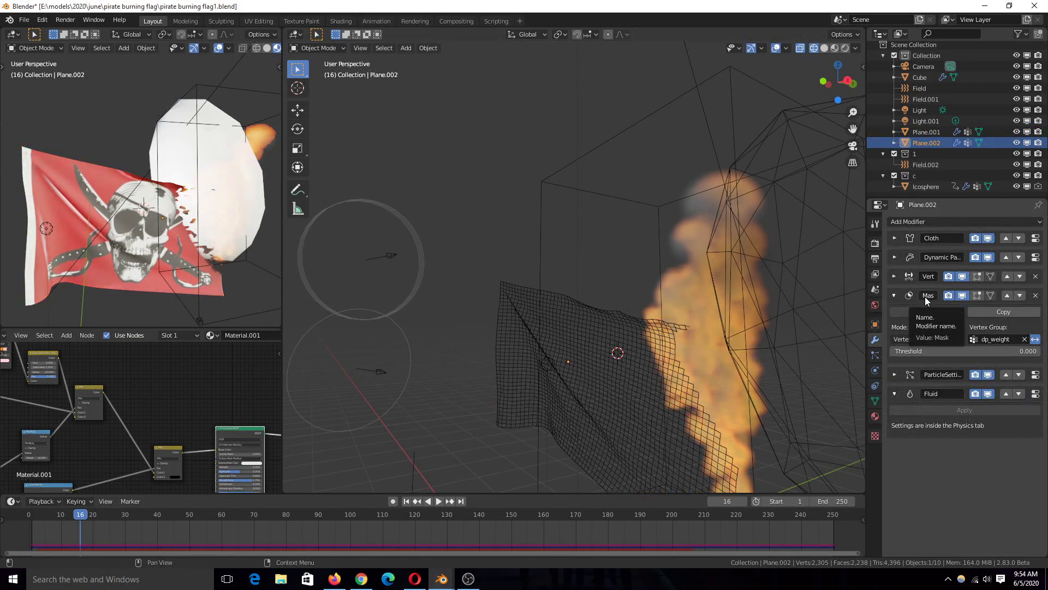
- Toggle the Mask modifier's viewport display on Plane.002 off and back on, and save the file
left_click(962, 295)
left_click(961, 294)
key("ctrl+s")
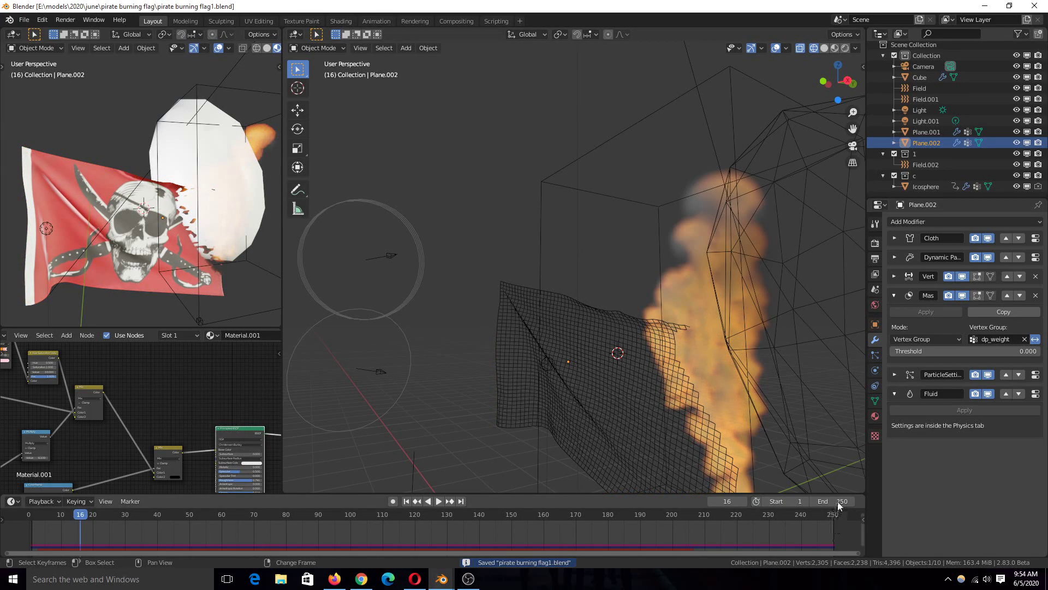
- Jump to frame 250 and examine Plane.002's Dynamic Paint canvas surface and cache settings
key("shift+ctrl+space")
key("space")
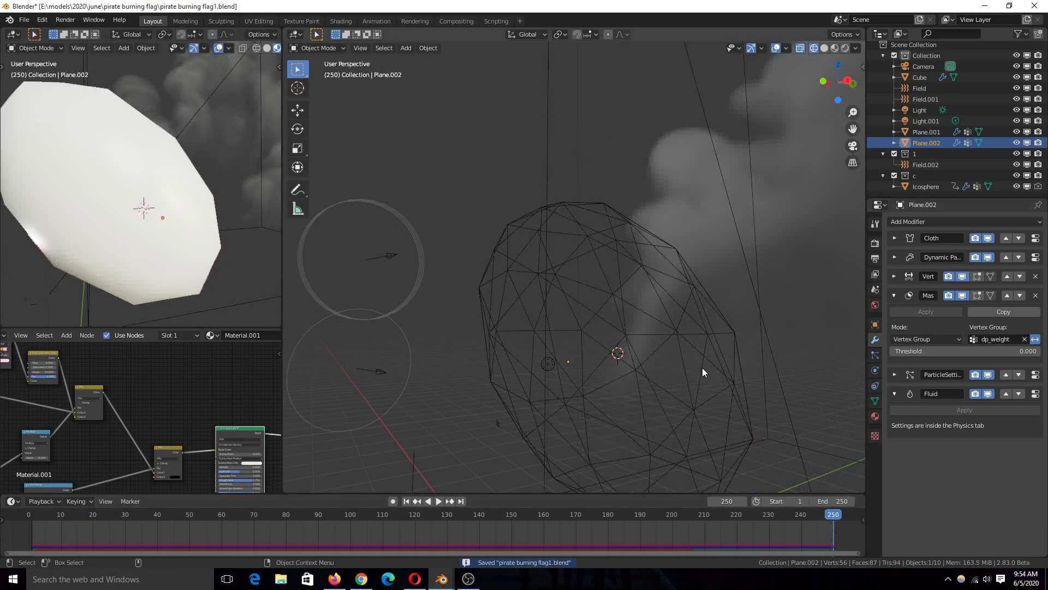
left_click(875, 371)
scroll(930, 450, "down", 9)
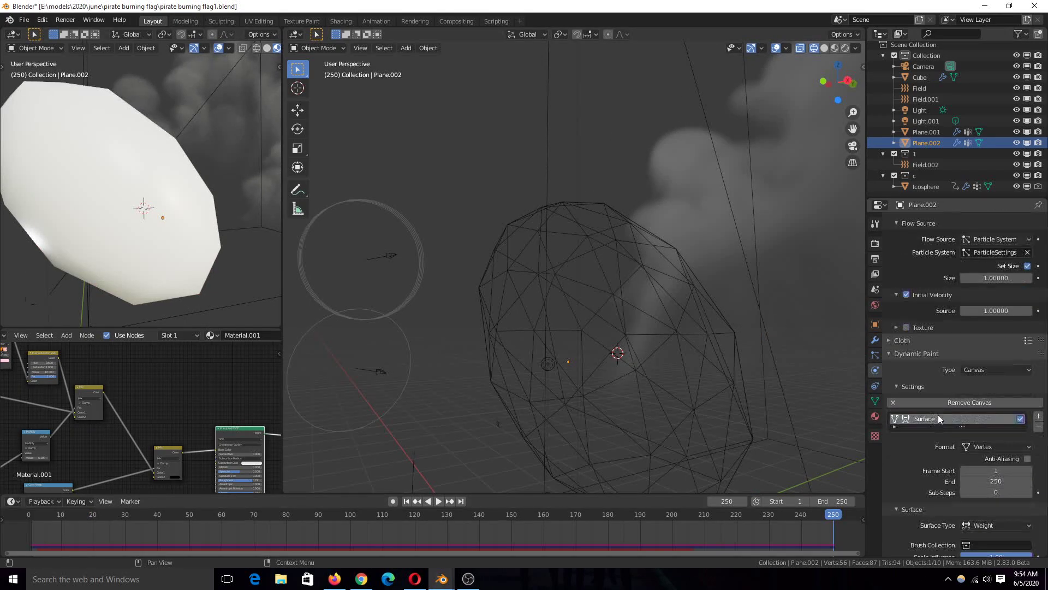
left_click(928, 490)
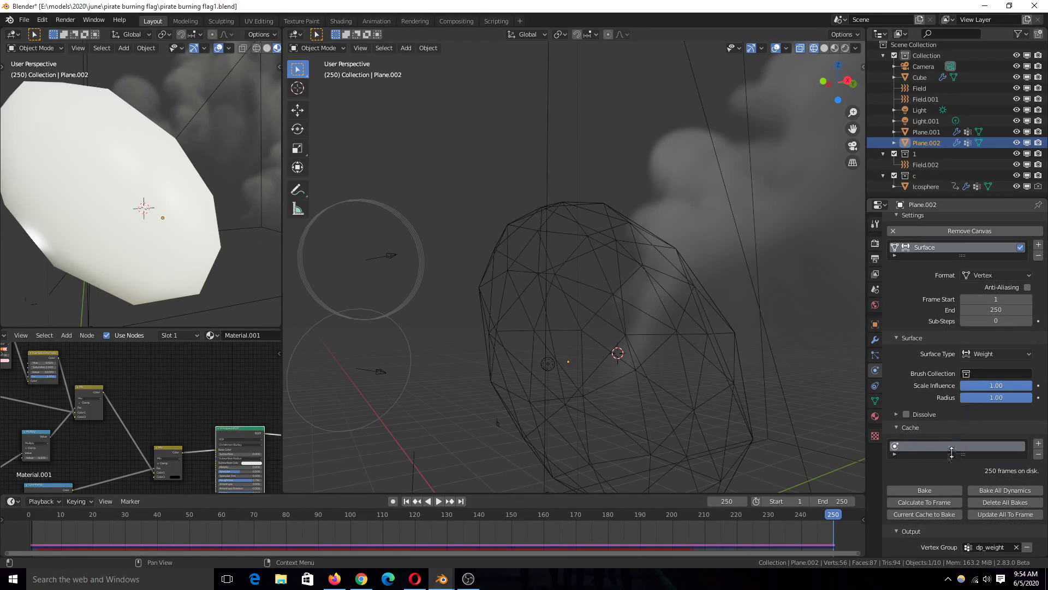
- Replay the animation from frame 250, pause at frame 3, and examine the Plane.002 portion at the flag's burning edge
key("space")
scroll(706, 405, "down", 4)
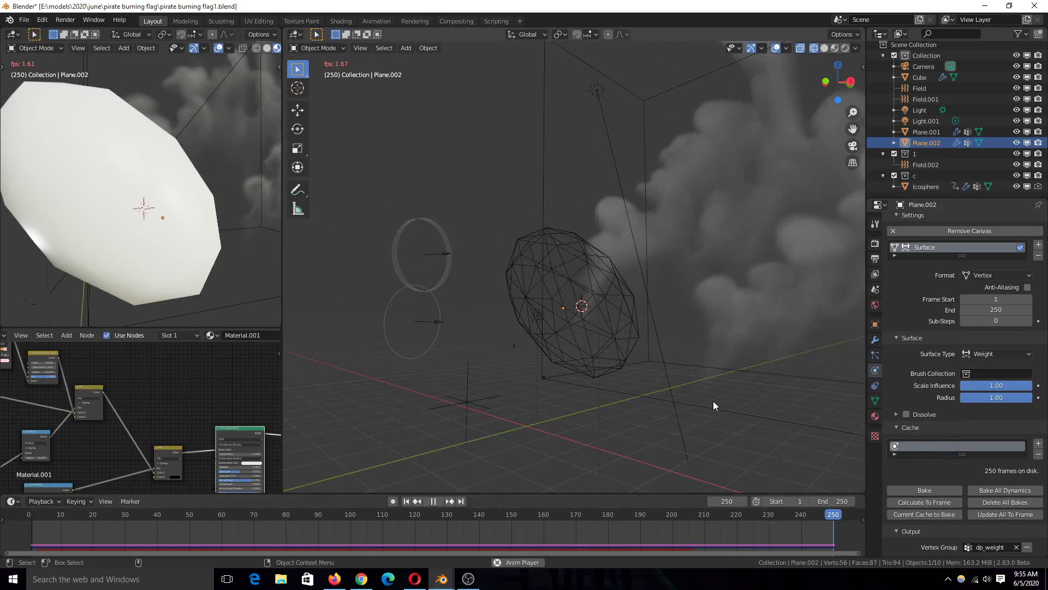
key("space")
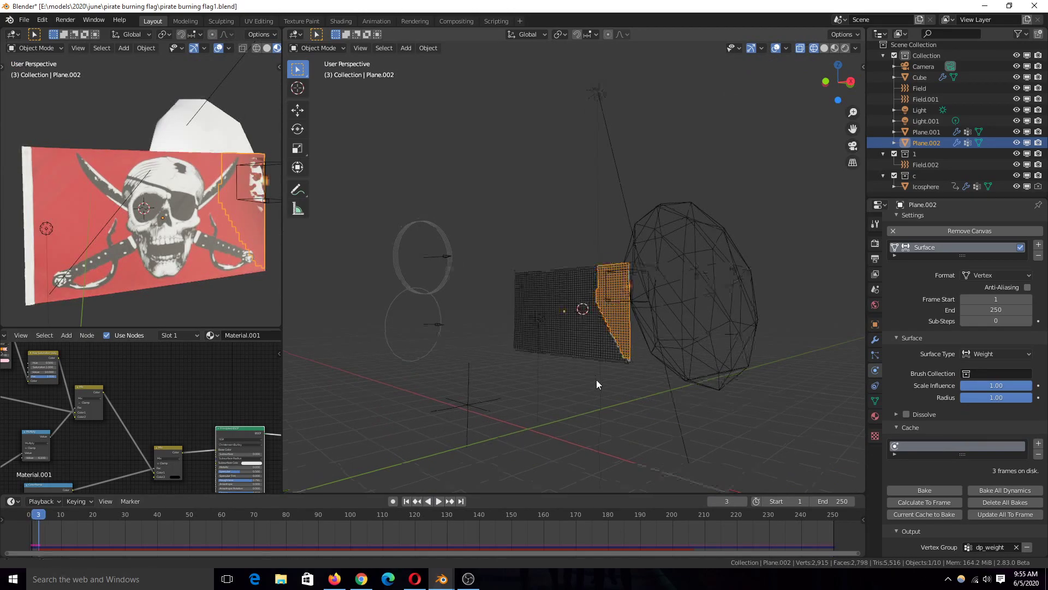
scroll(600, 382, "up", 4)
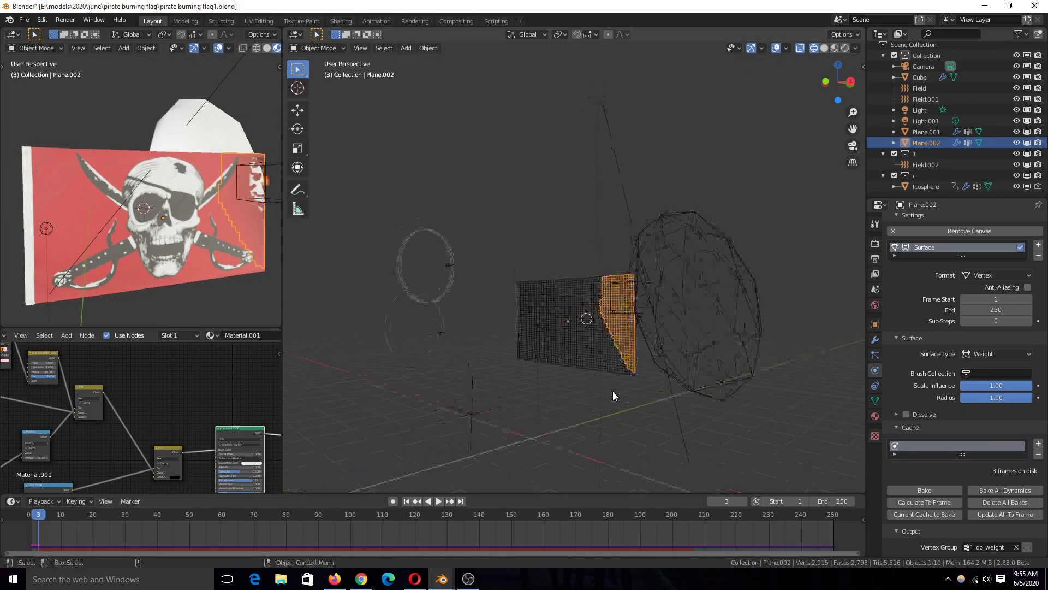
left_click(587, 327)
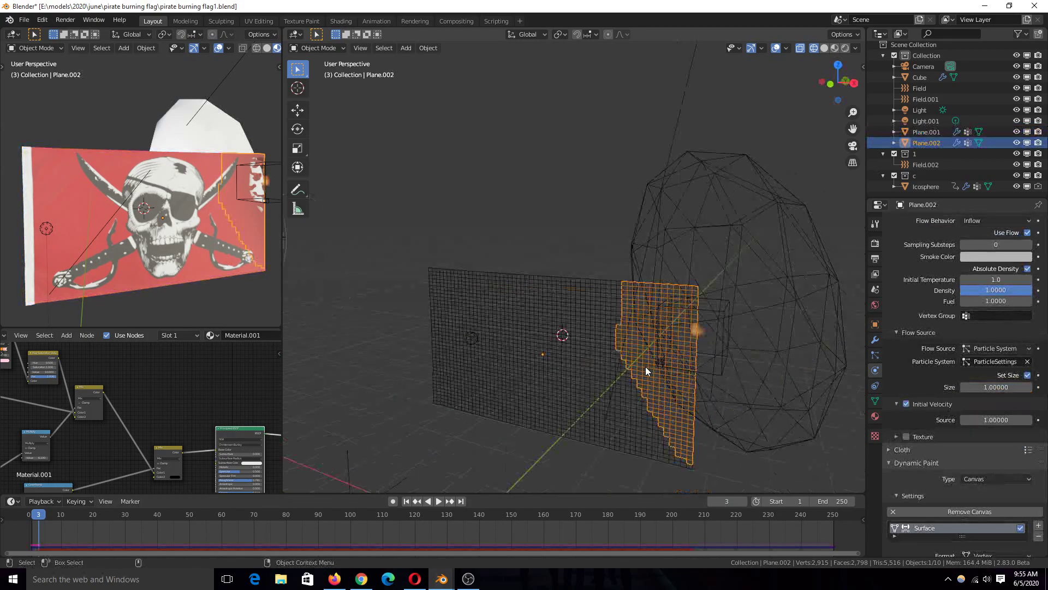
- Play the burning animation to frame 30 and switch the main viewport to solid shading for a closer look
key("space")
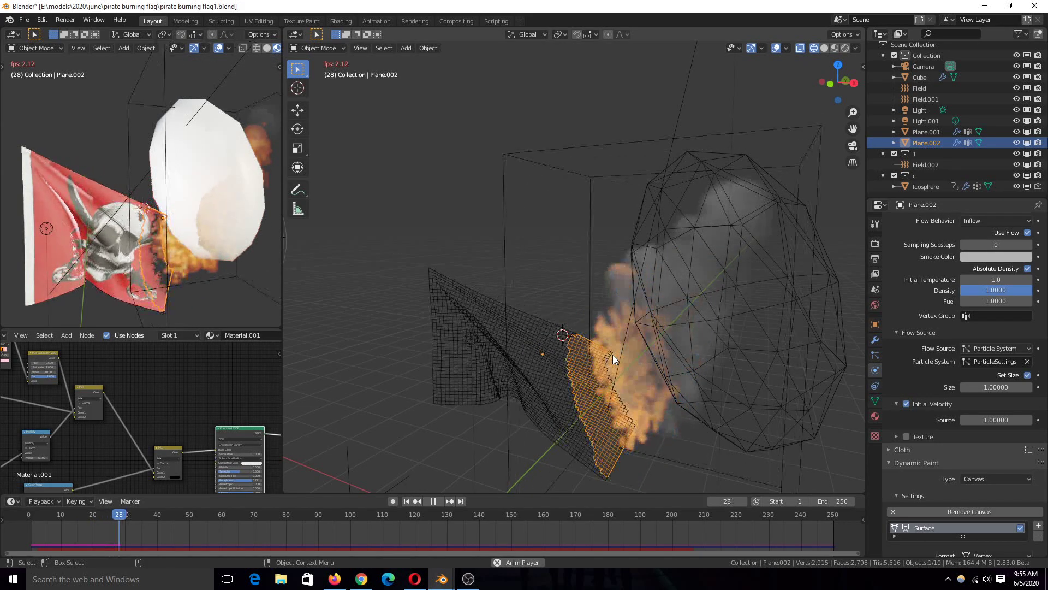
key("space")
key("z")
scroll(640, 343, "up", 3)
mouse_move(621, 320)
middle_mouse_down()
mouse_move(540, 377)
mouse_move(575, 392)
mouse_move(584, 331)
mouse_move(595, 376)
mouse_move(506, 362)
middle_mouse_up()
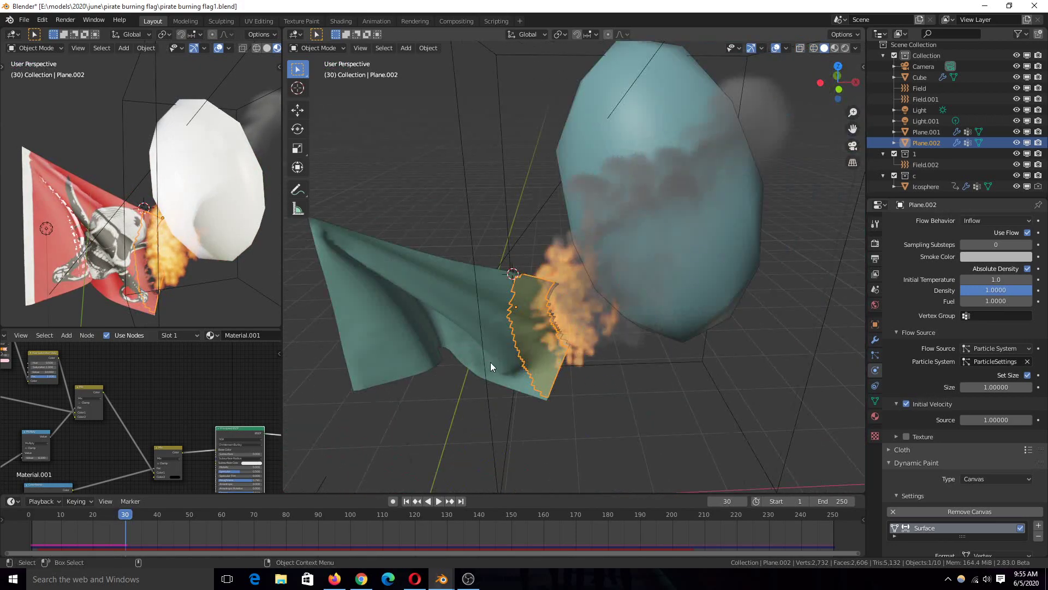
- Turn off the Mask modifier's viewport display on Plane.002 and inspect the full flag mesh in wireframe shading
left_click(875, 339)
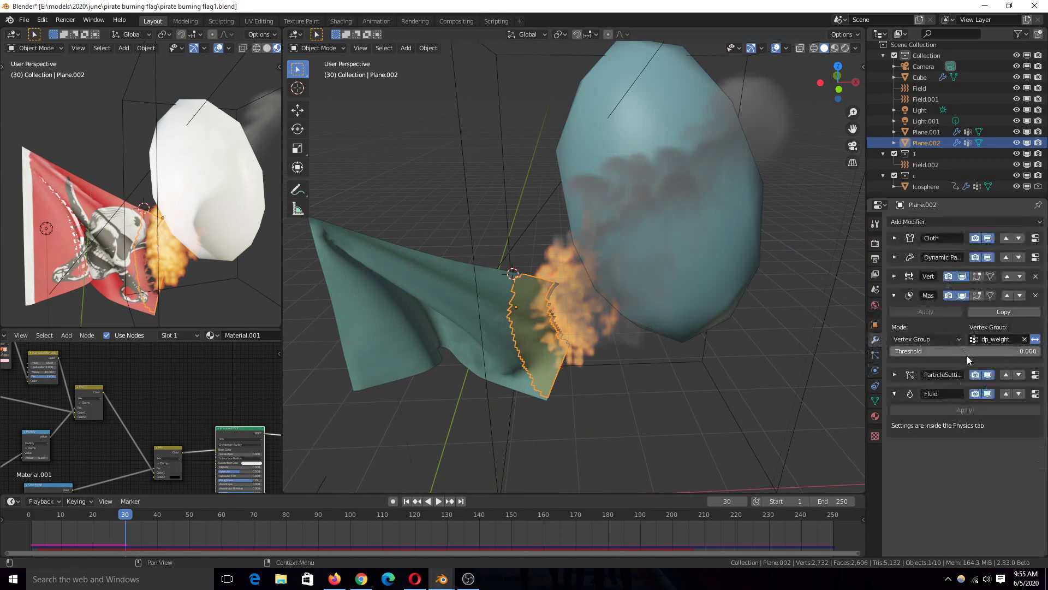
left_click(894, 296)
left_click(962, 295)
middle_click_drag(503, 304, 451, 303)
key("z")
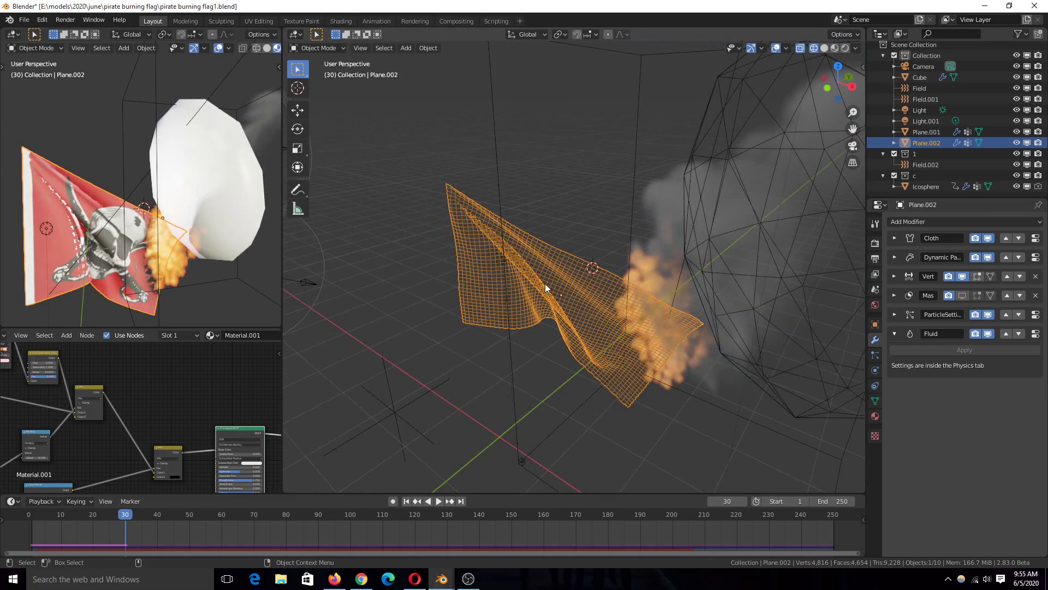
mouse_move(592, 282)
middle_mouse_down()
mouse_move(514, 288)
mouse_move(573, 278)
middle_mouse_up()
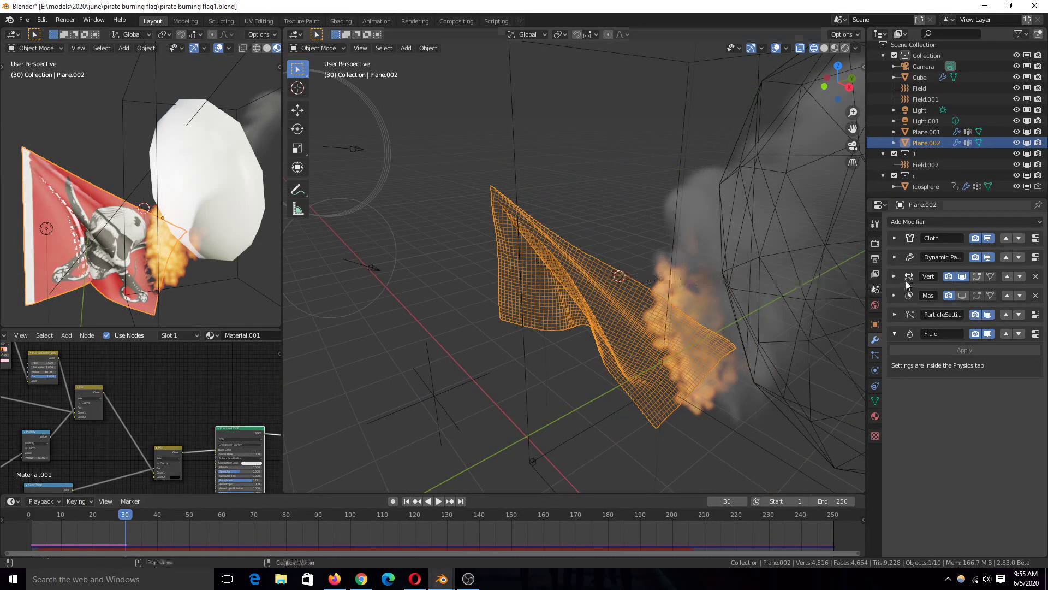
middle_click_drag(558, 334, 591, 323)
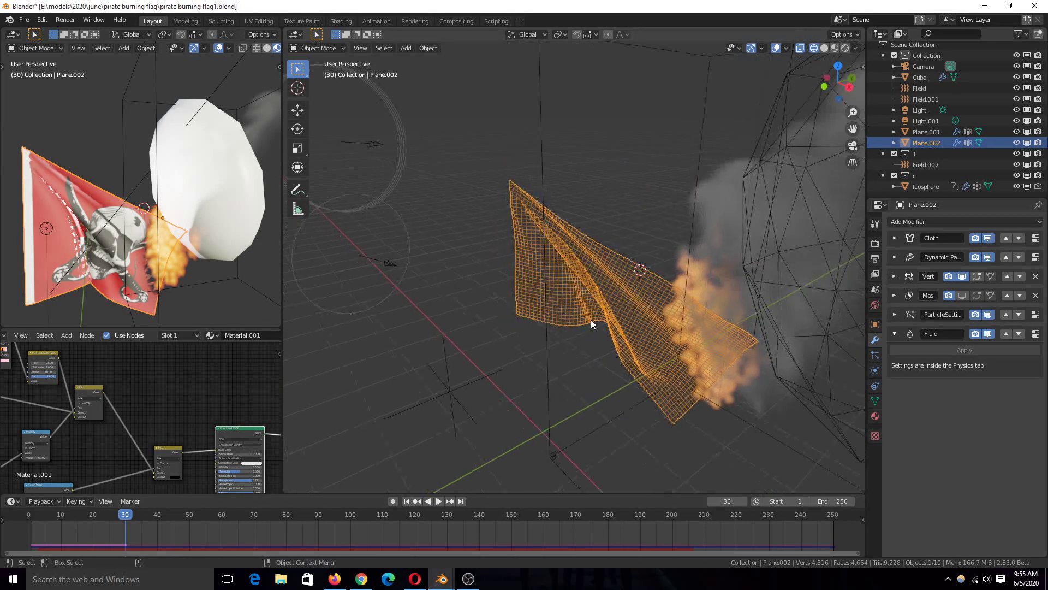
- Collapse Plane.002's Fluid physics settings and review its Dynamic Paint canvas with the Weight surface type
left_click(874, 370)
scroll(960, 333, "down", 3)
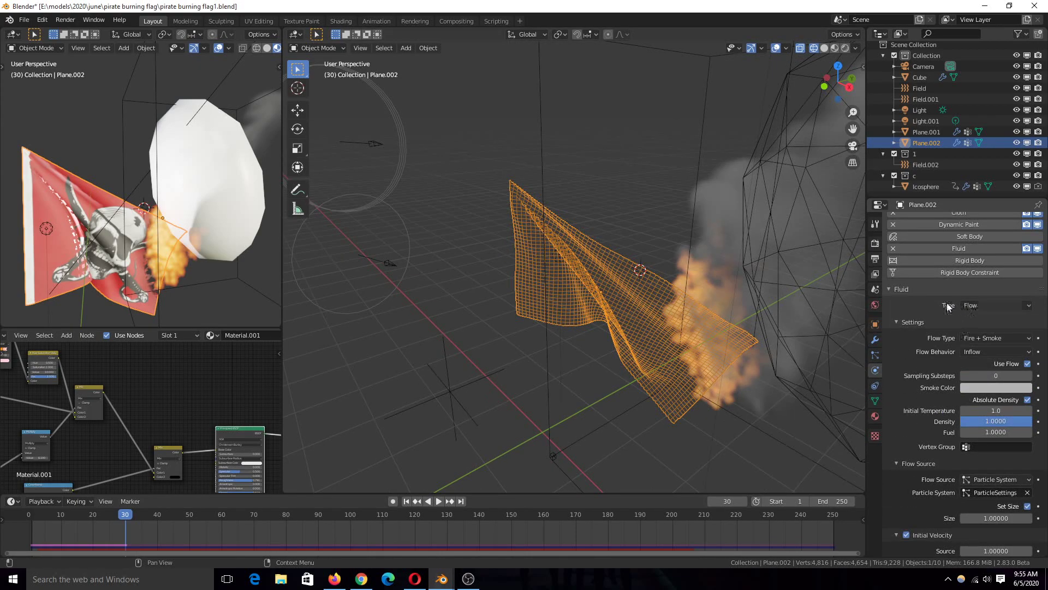
left_click(909, 289)
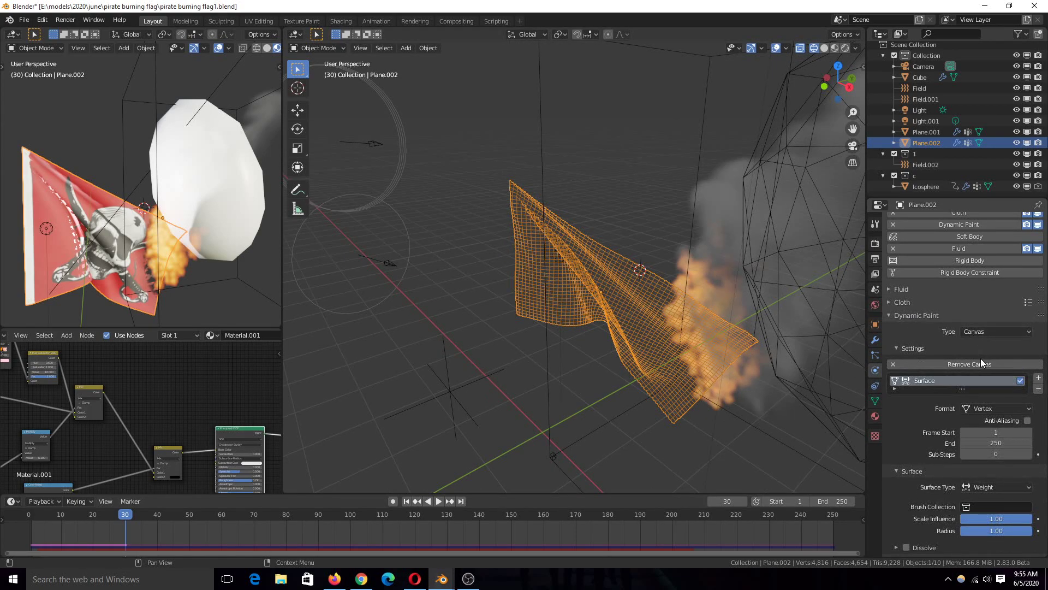
scroll(739, 276, "down", 2)
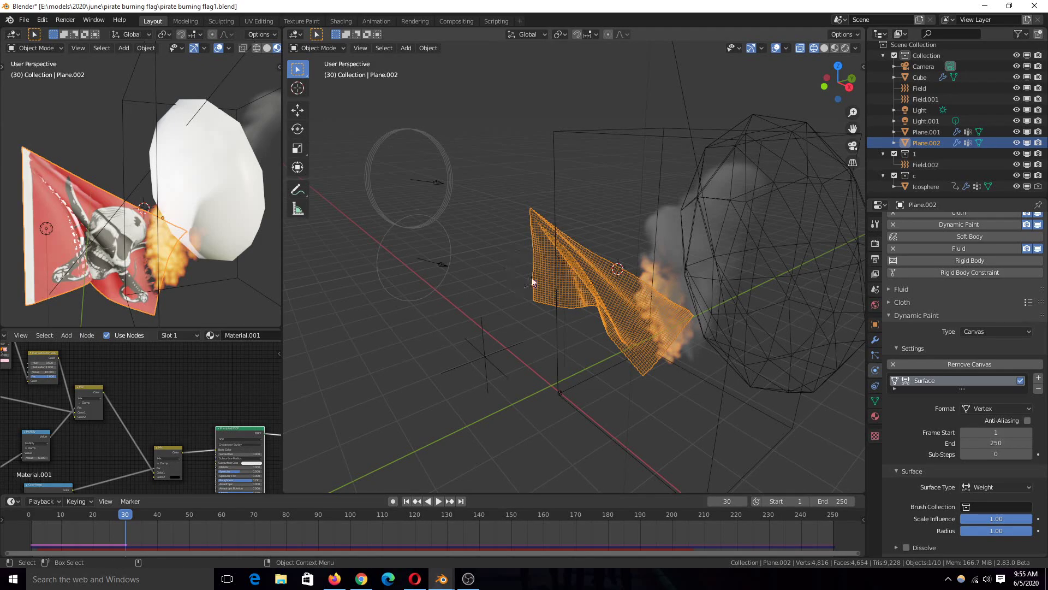
- Isolate Plane.002 in local view with solid shading and switch it to Weight Paint mode
left_click(875, 340)
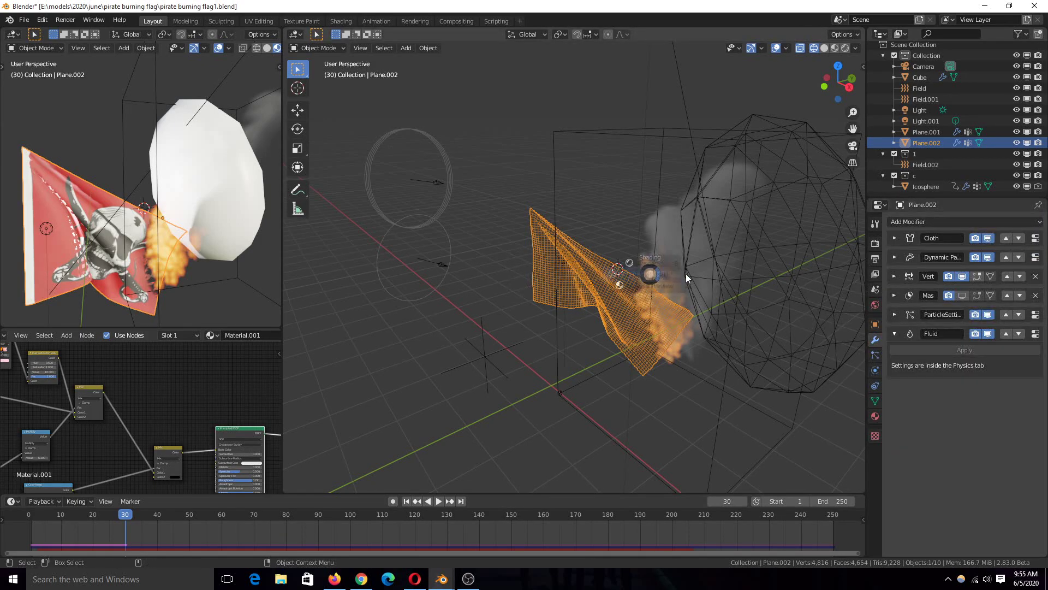
key("shift+z")
key("slash")
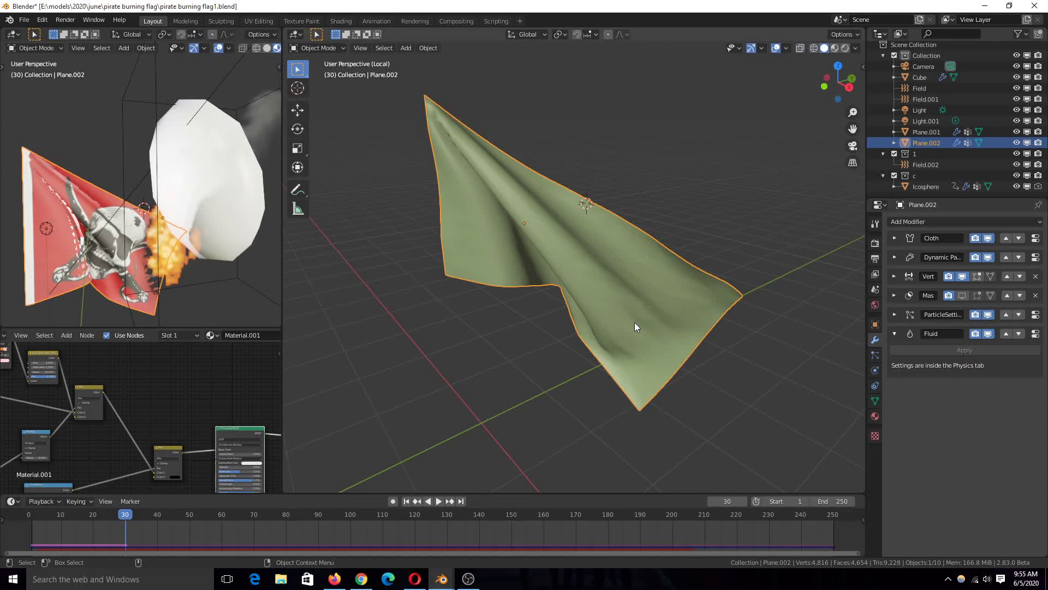
left_click(338, 49)
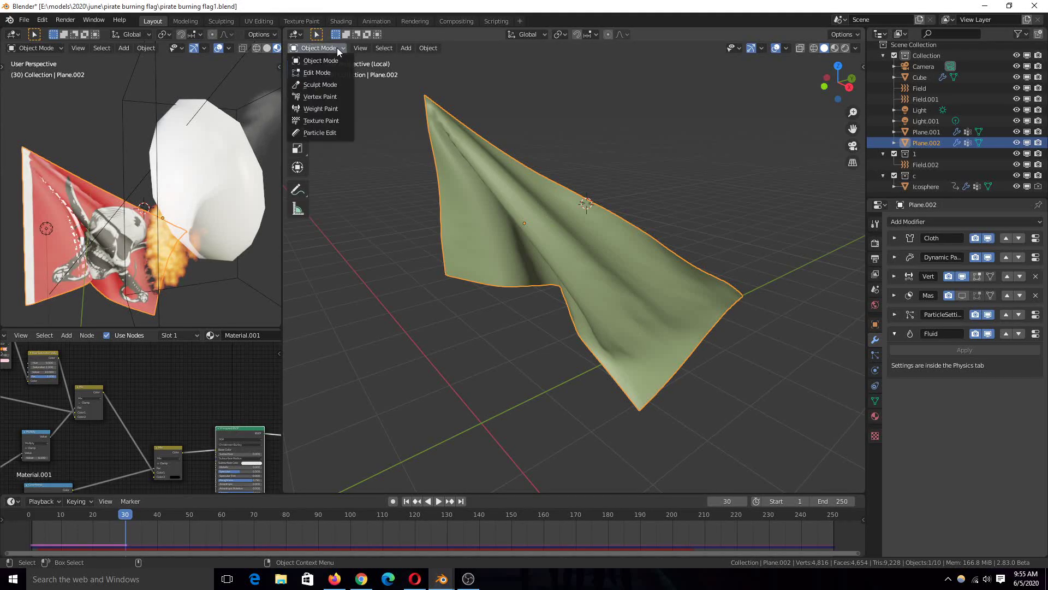
left_click(324, 108)
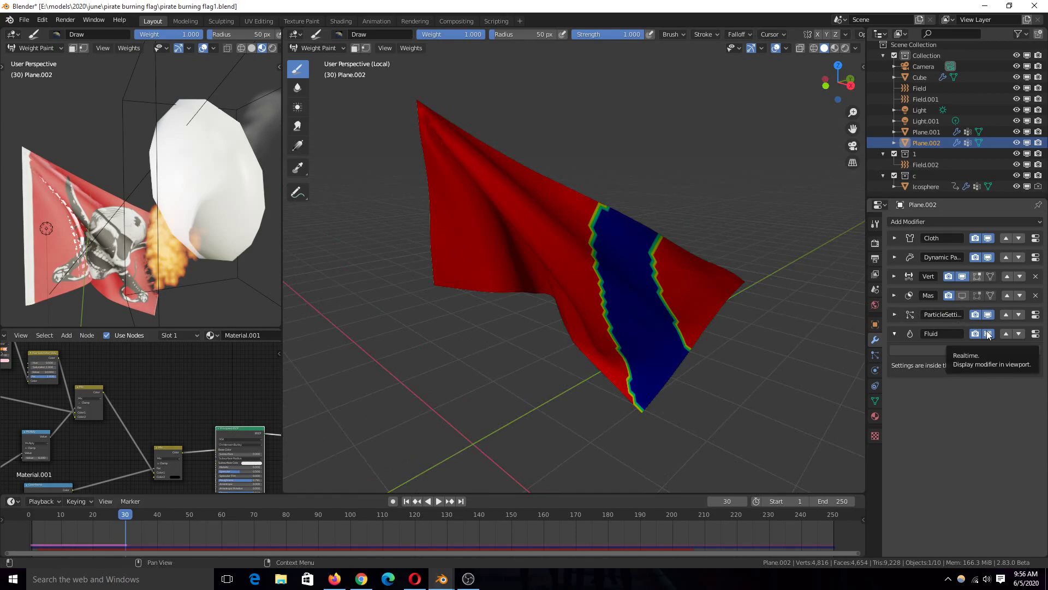
- Turn off the viewport display of Plane.002's Fluid, ParticleSettings and Vertex Weight Edit modifiers
left_click_drag(988, 334, 989, 315)
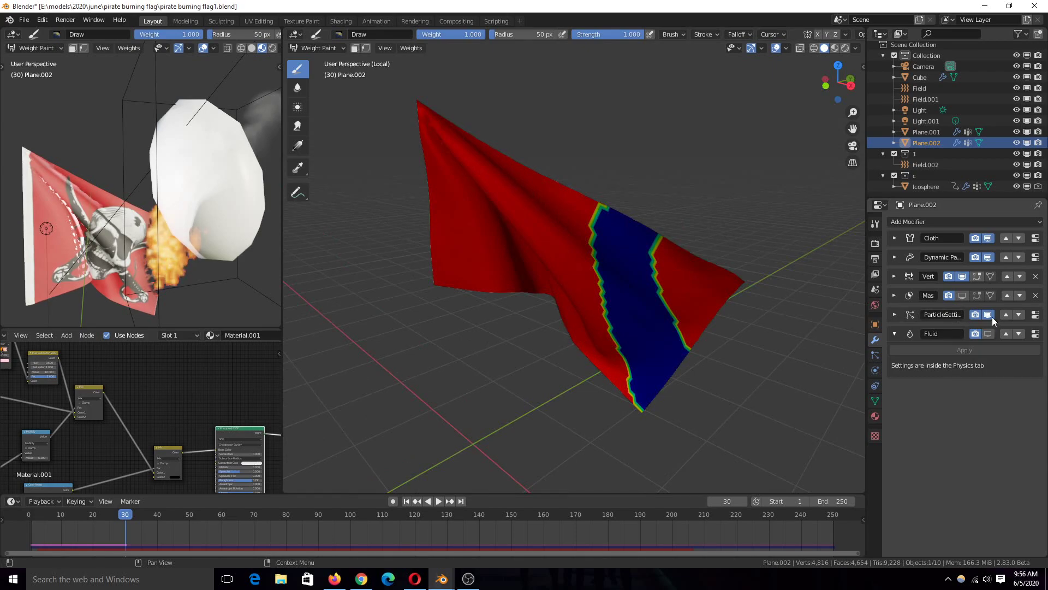
left_click(968, 277)
scroll(586, 277, "down", 3)
middle_click_drag(586, 277, 666, 257)
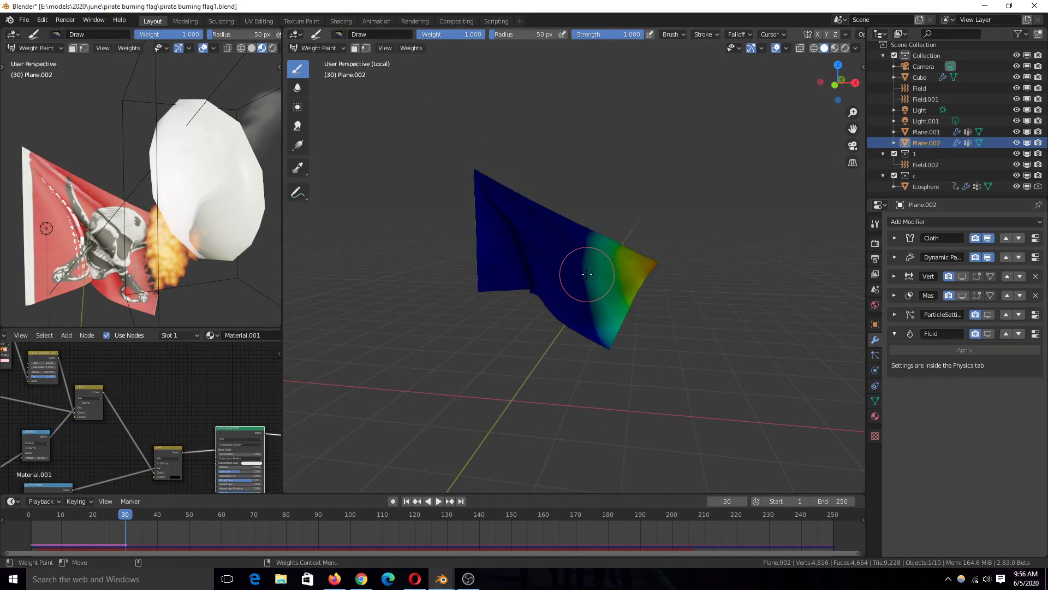
- Play the animation to frame 33 and examine the raw Dynamic Paint weights on the flag
key("space")
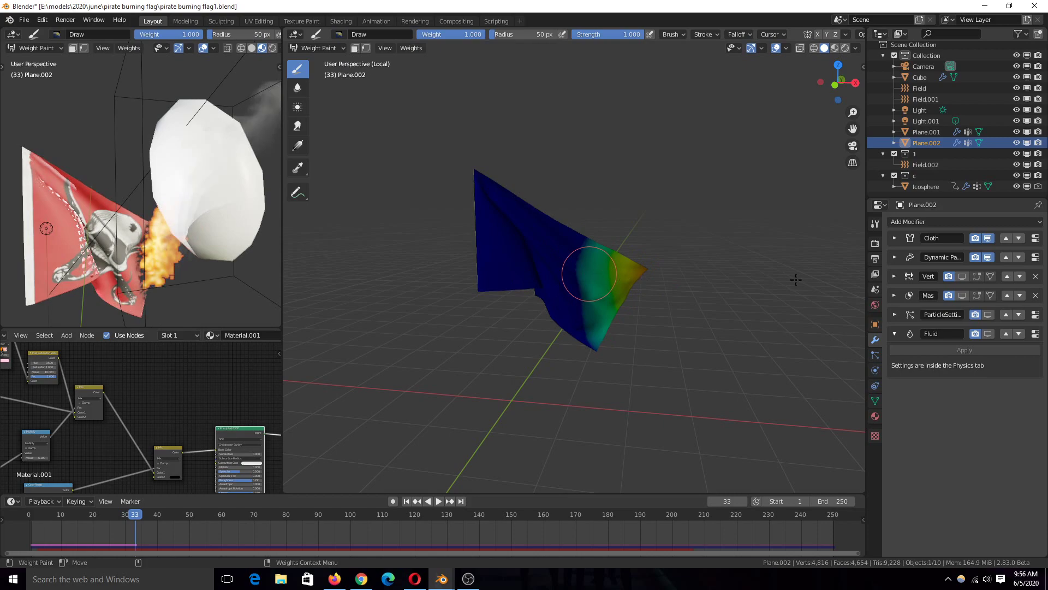
scroll(593, 283, "up", 2)
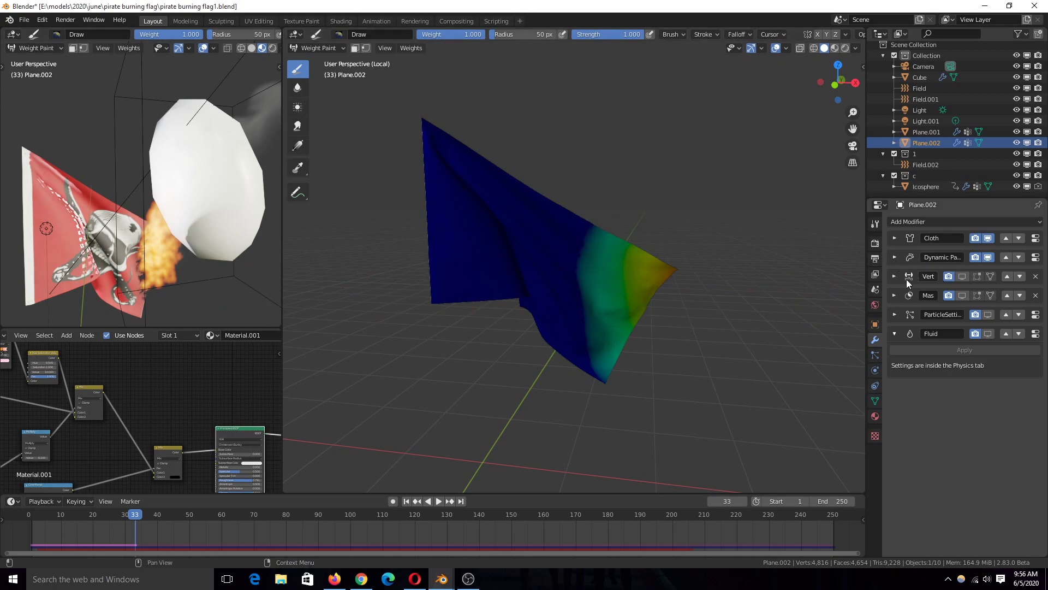
scroll(543, 257, "down", 4)
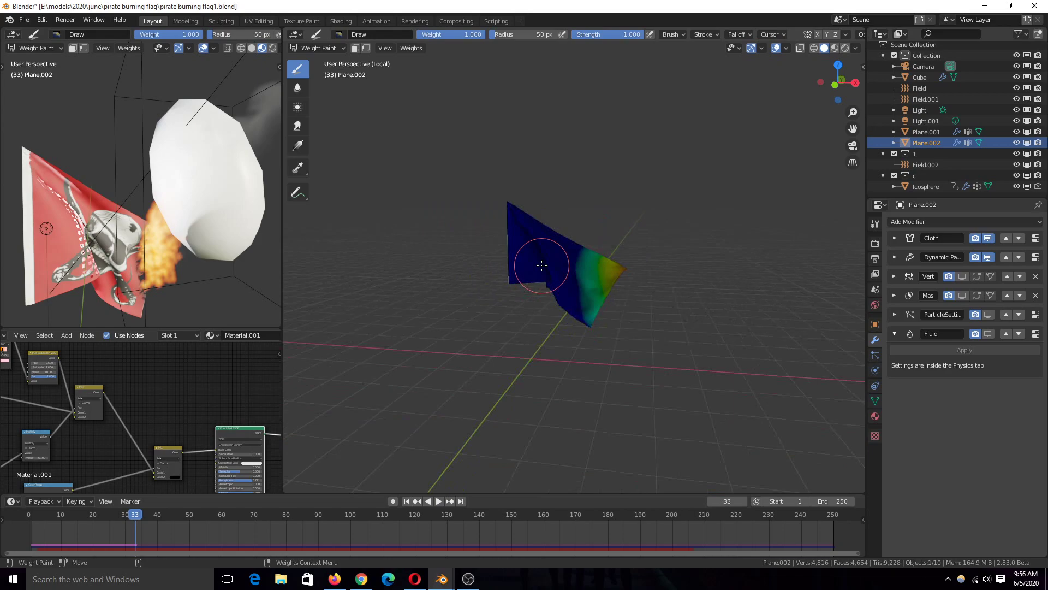
scroll(543, 256, "up", 6)
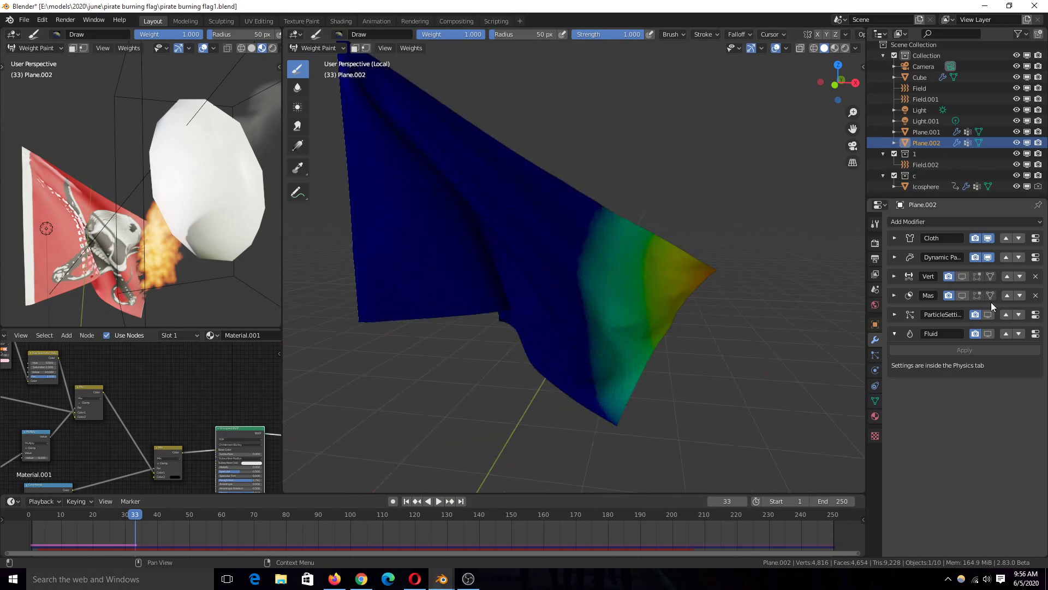
- Turn the Mask modifier's viewport display back on, and open the Mask and Vertex Weight Edit modifiers' settings to compare them
left_click(962, 295)
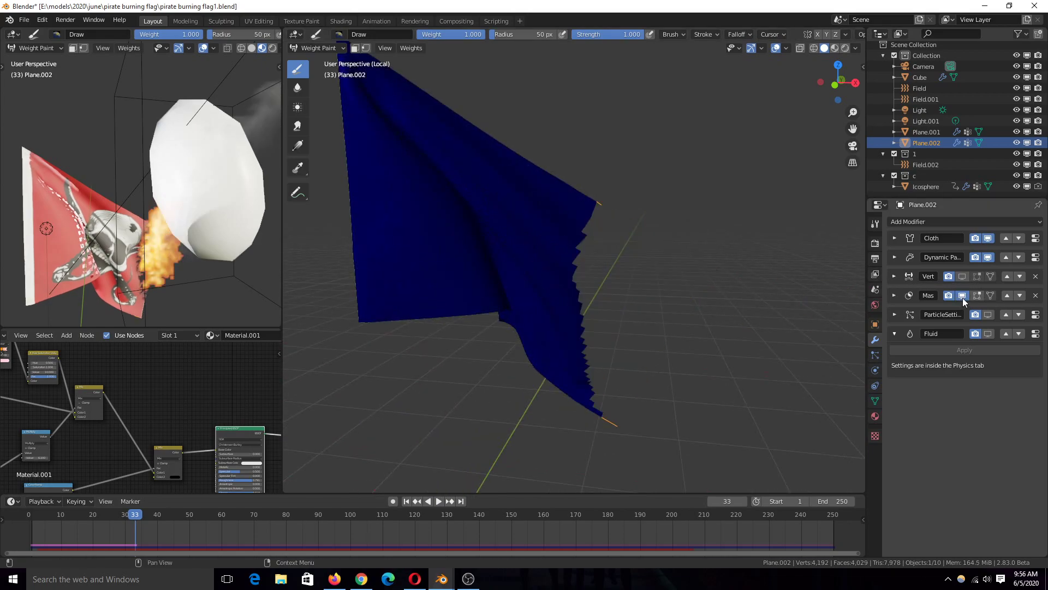
left_click(894, 296)
middle_click_drag(601, 295, 294, 302)
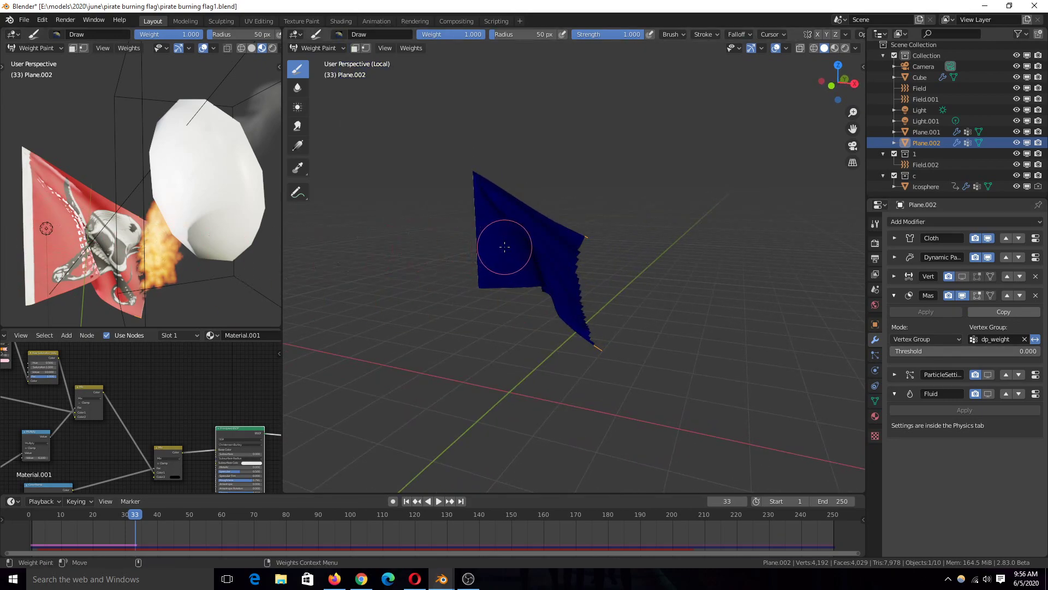
scroll(505, 248, "up", 2)
middle_click_drag(457, 195, 397, 174)
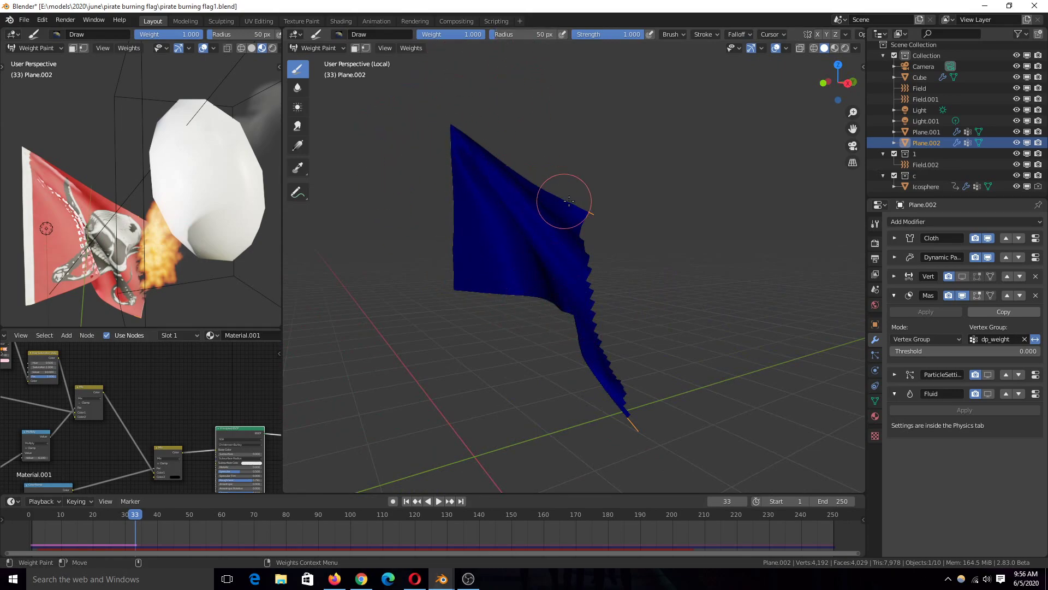
middle_click_drag(585, 222, 601, 206)
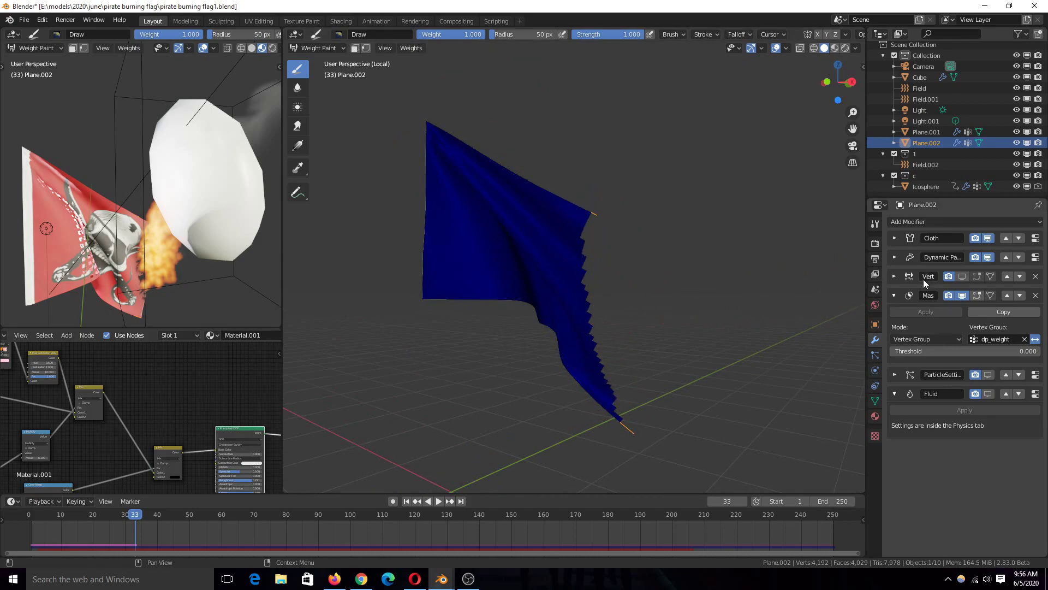
left_click(895, 277)
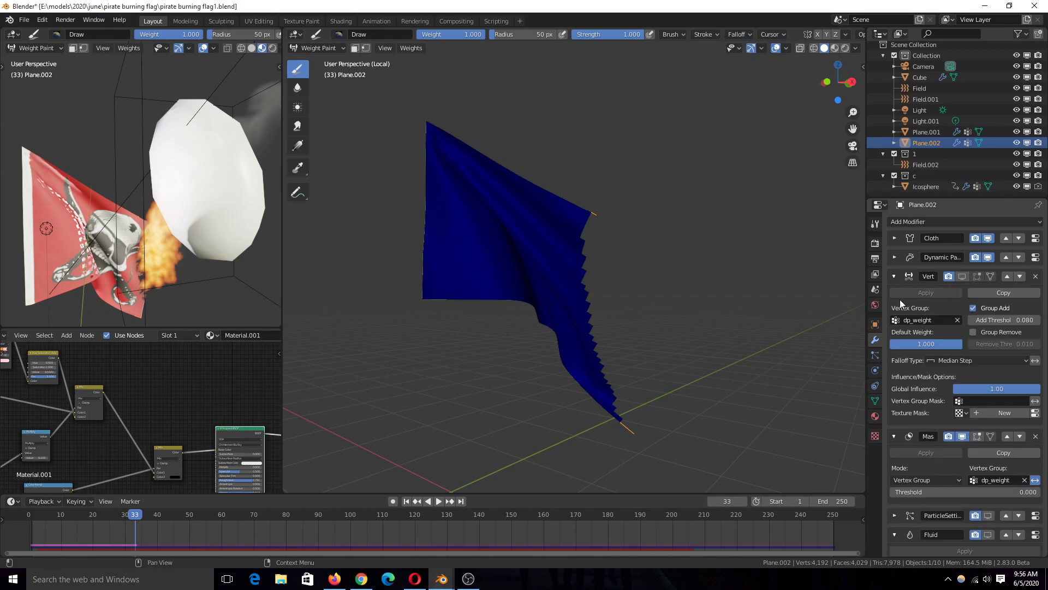
- Point out Vertex Weight Edit among the available modifiers and turn on the existing Vertex Weight Edit modifier's viewport display
left_click(932, 222)
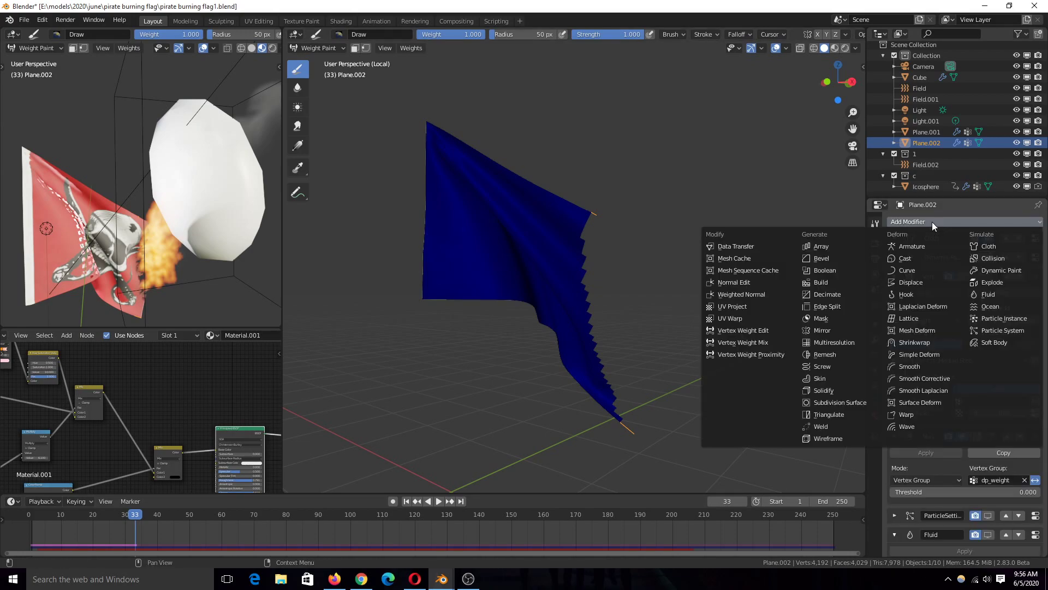
left_click(752, 330)
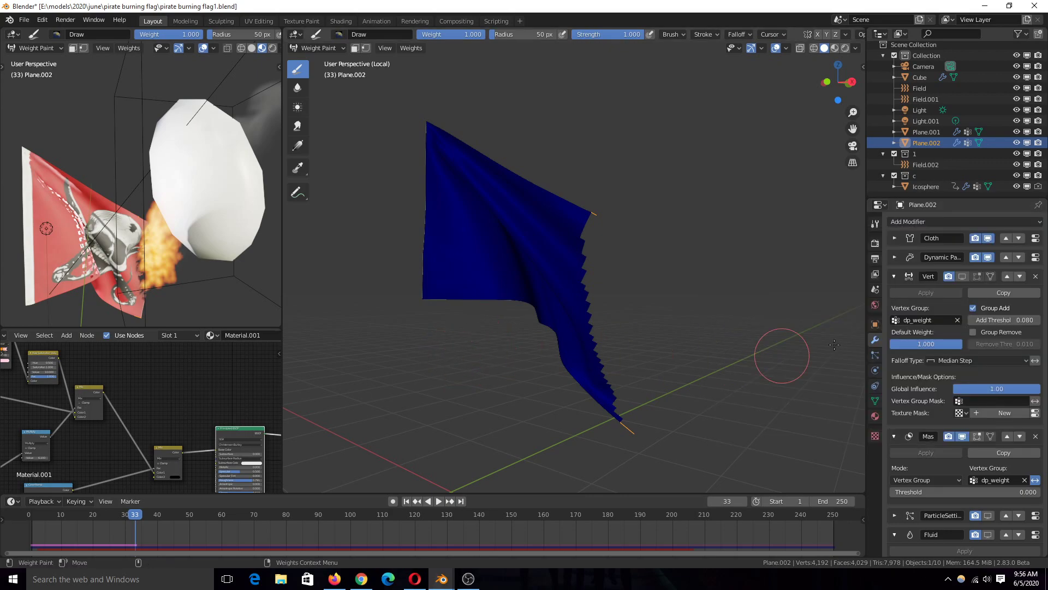
left_click(961, 277)
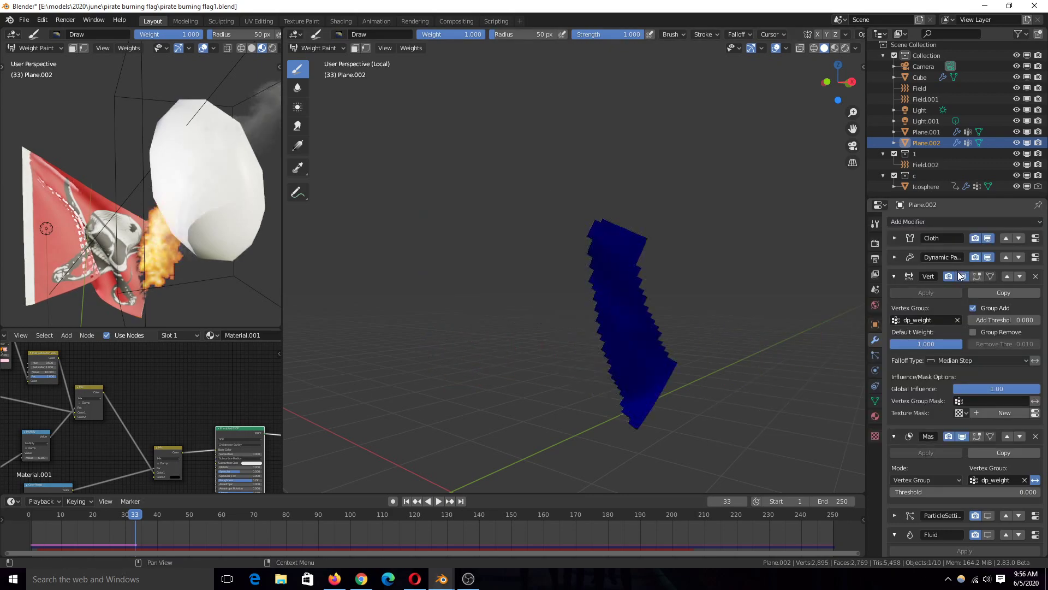
- Hide the Mask modifier in the viewport, and clear and reassign dp_weight as the Vertex Weight Edit modifier's vertex group
left_click(958, 320)
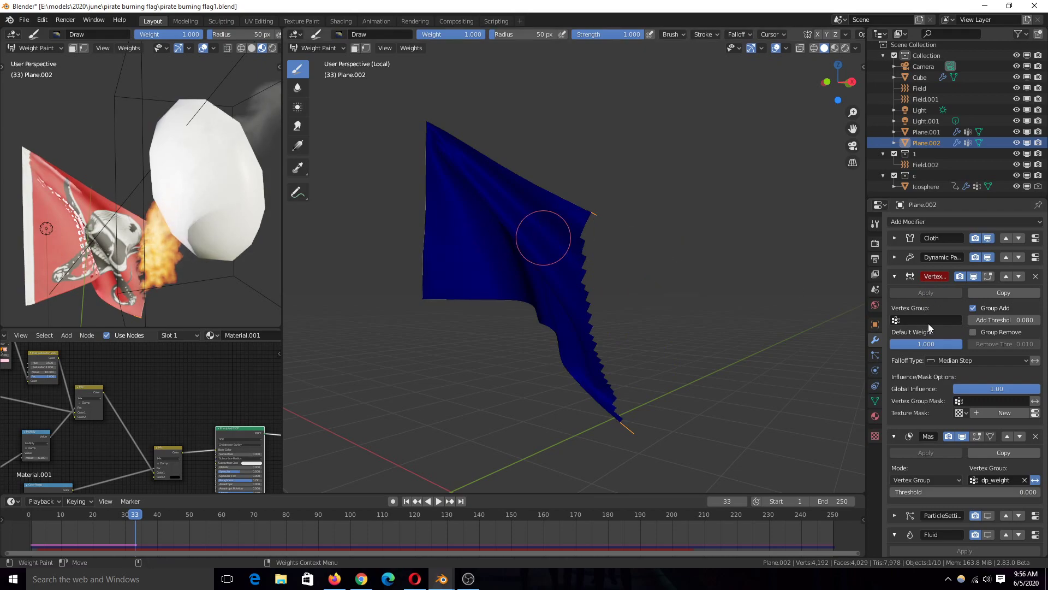
left_click(964, 436)
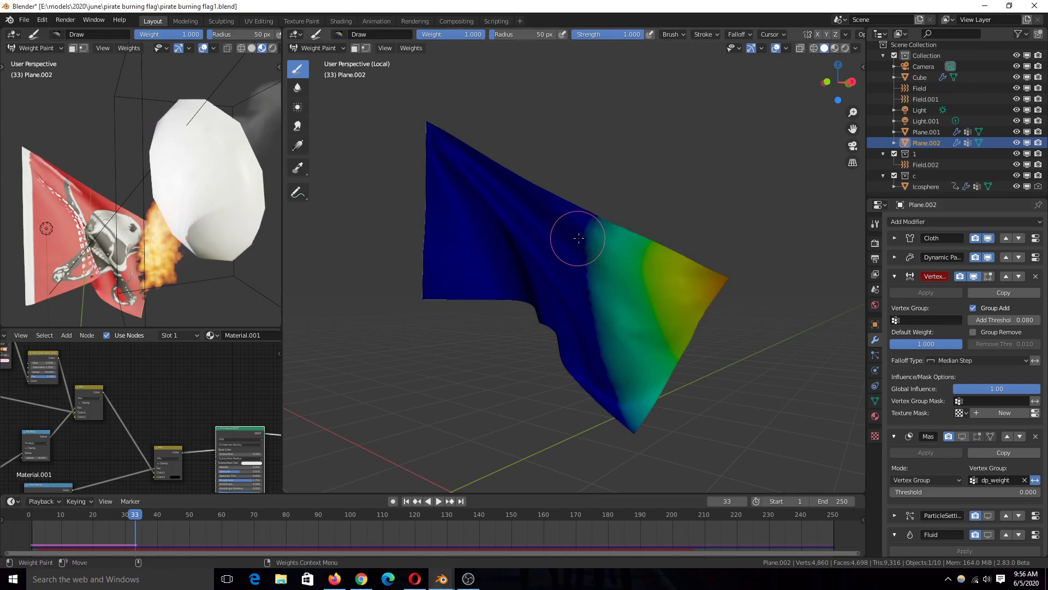
left_click(933, 319)
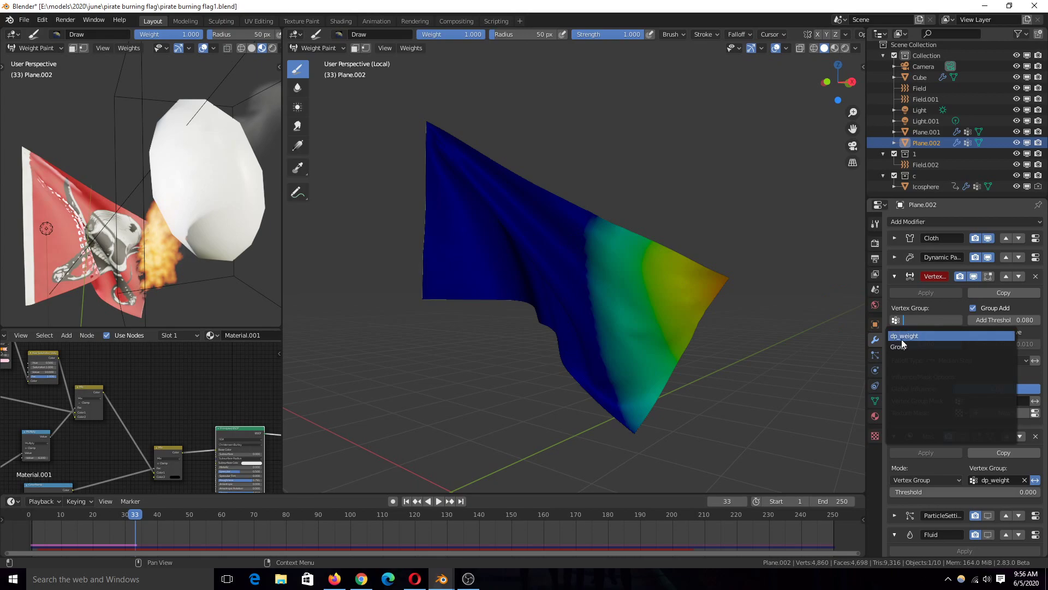
left_click(908, 339)
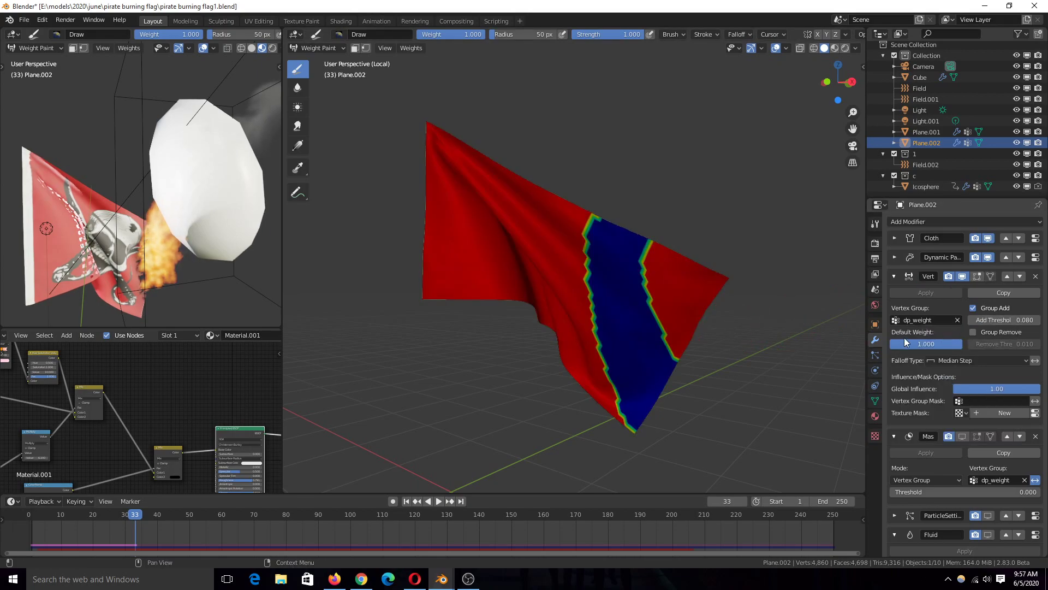
- Check the Vertex Weight Edit modifier's falloff types, turn off its viewport display, and collapse its settings and the Mask modifier's
left_click(991, 360)
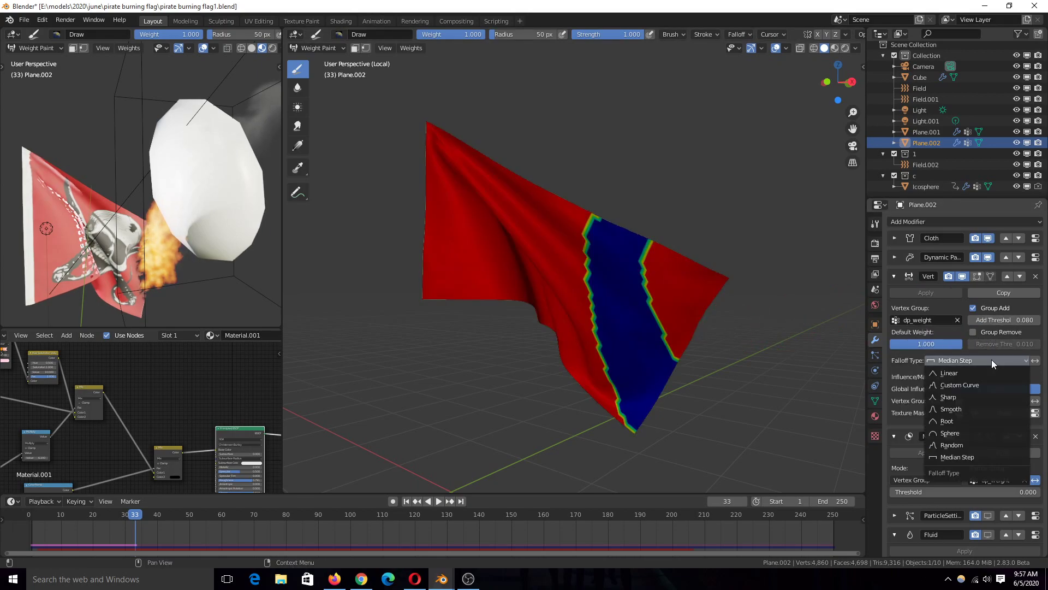
left_click(969, 277)
left_click(895, 276)
left_click(897, 295)
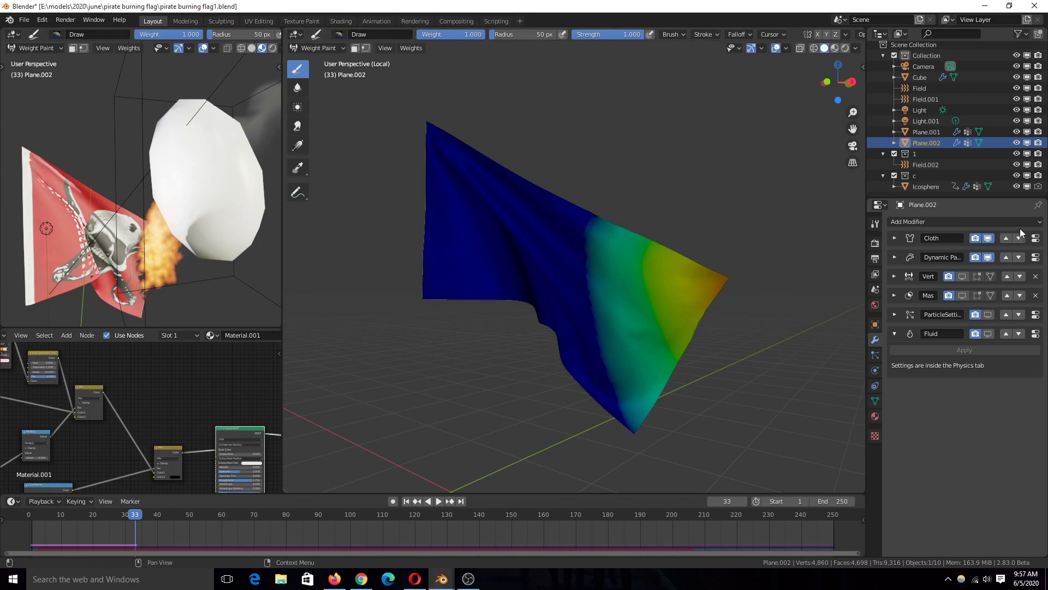
- Add a second Vertex Weight Edit modifier to Plane.002 and assign dp_weight as its vertex group
left_click(1005, 221)
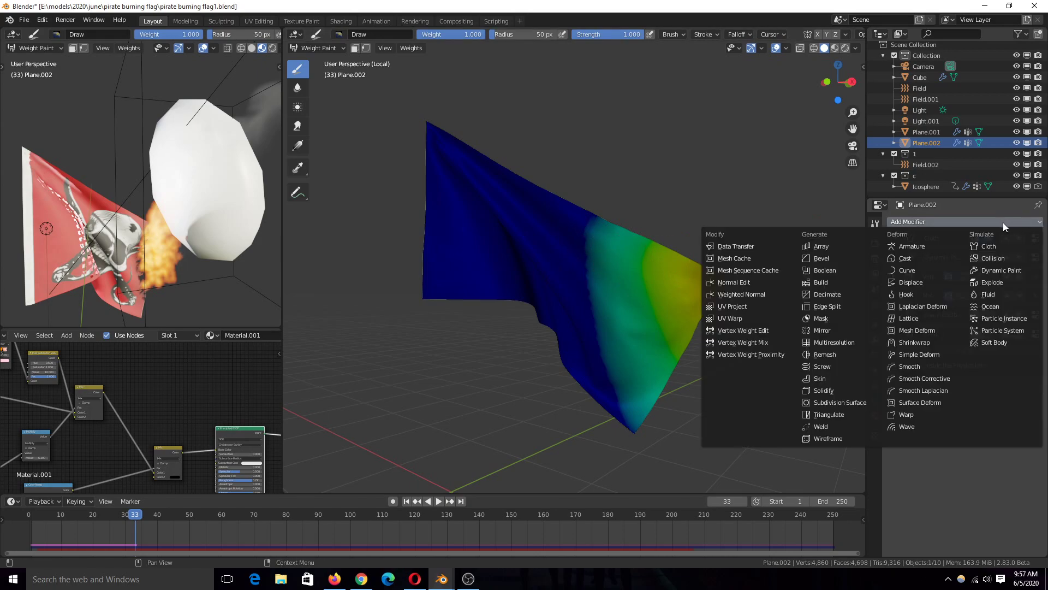
left_click(751, 336)
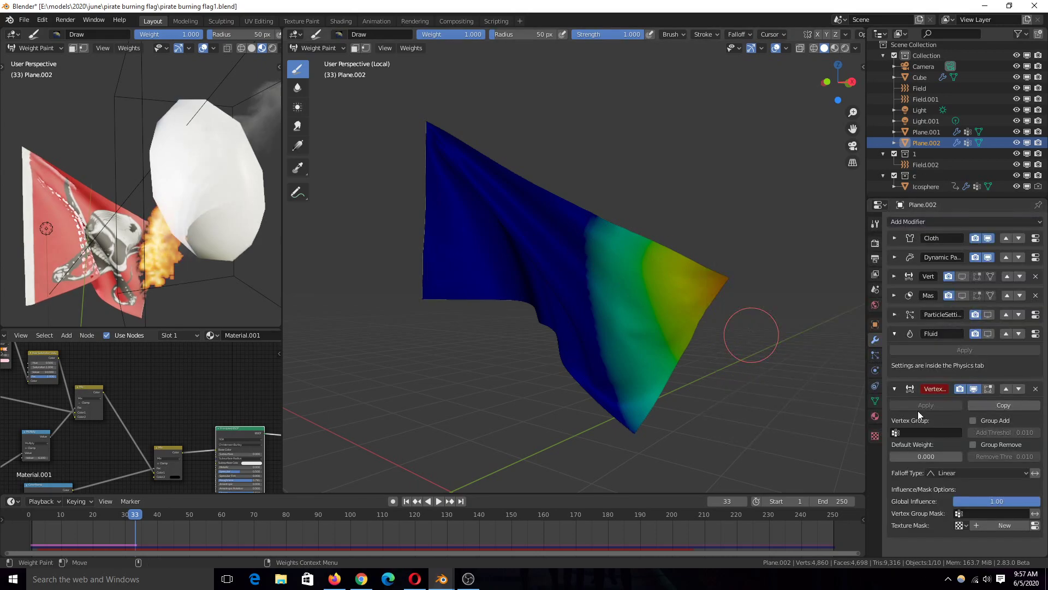
left_click(942, 432)
left_click(923, 449)
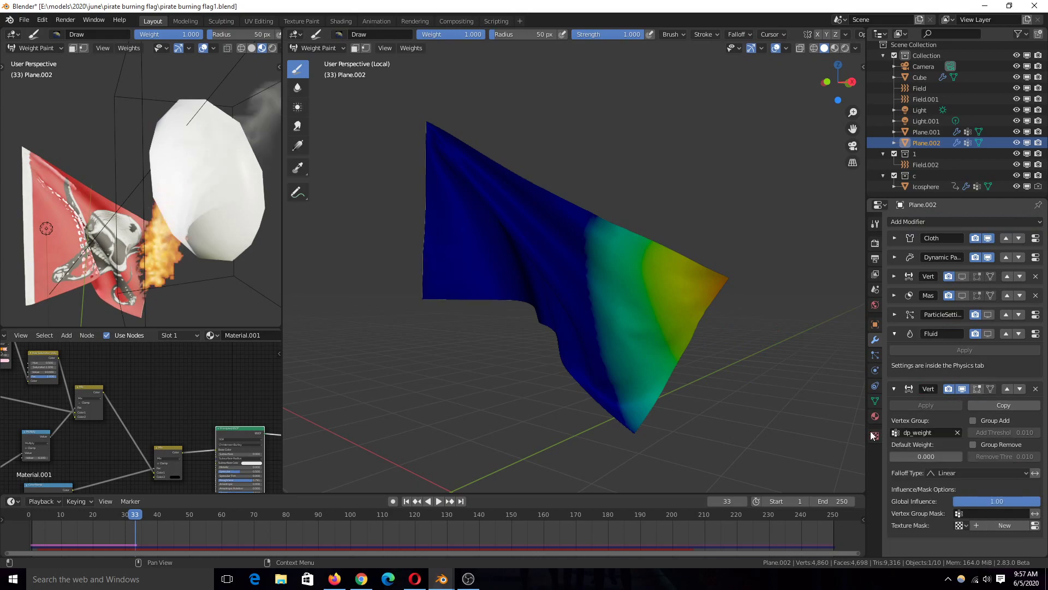
- Enable Group Add on the new Vertex Weight Edit modifier and try different default weights, ending at 1.000
left_click_drag(922, 456, 970, 450)
left_click(973, 420)
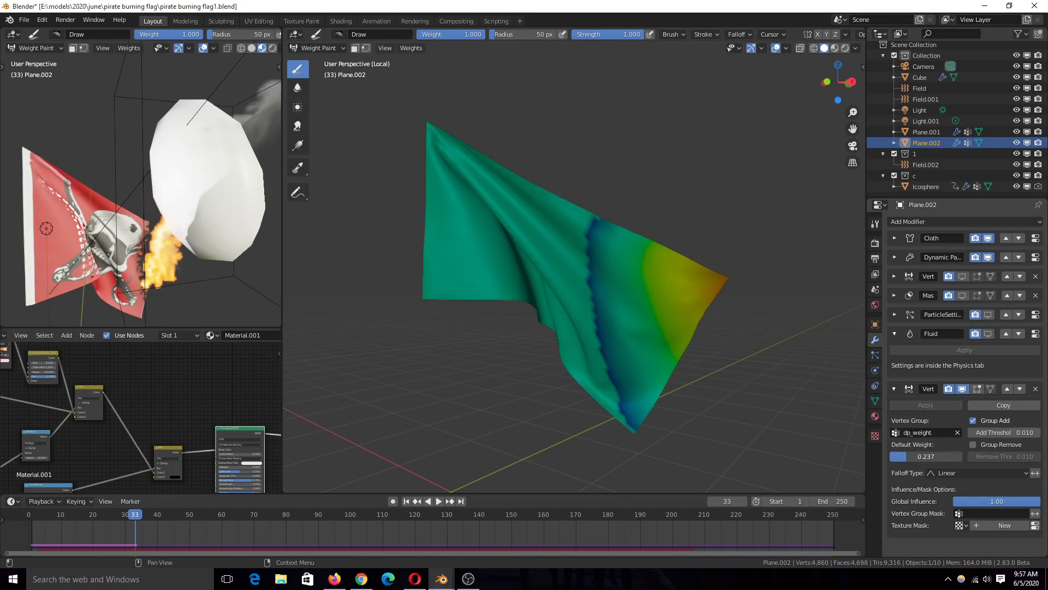
left_click_drag(926, 456, 893, 456)
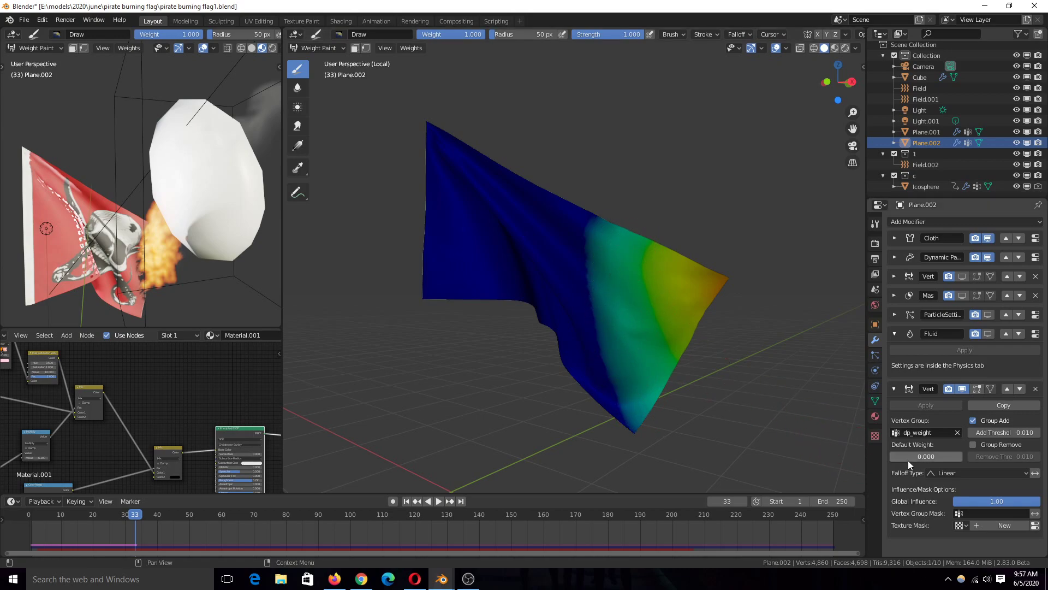
left_click_drag(905, 455, 979, 455)
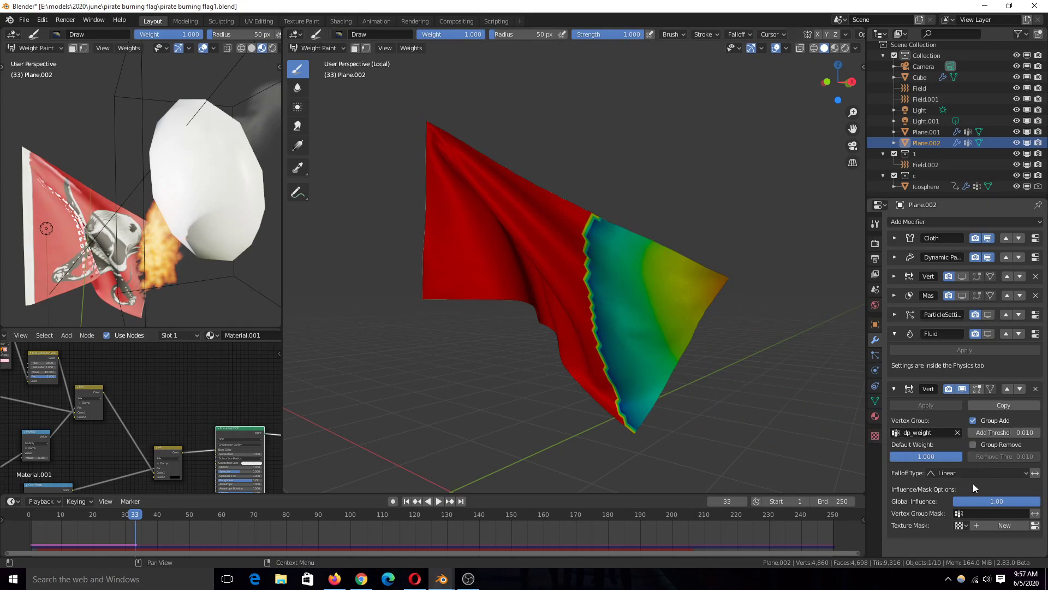
- Try the Median Step falloff on the second Vertex Weight Edit modifier and delete that modifier
left_click(948, 471)
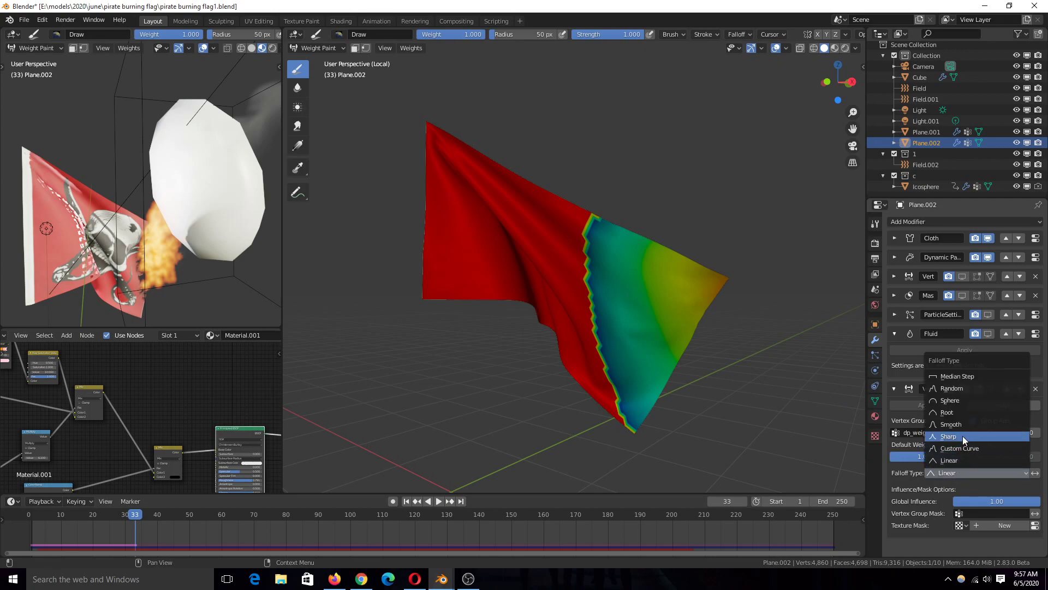
left_click(977, 375)
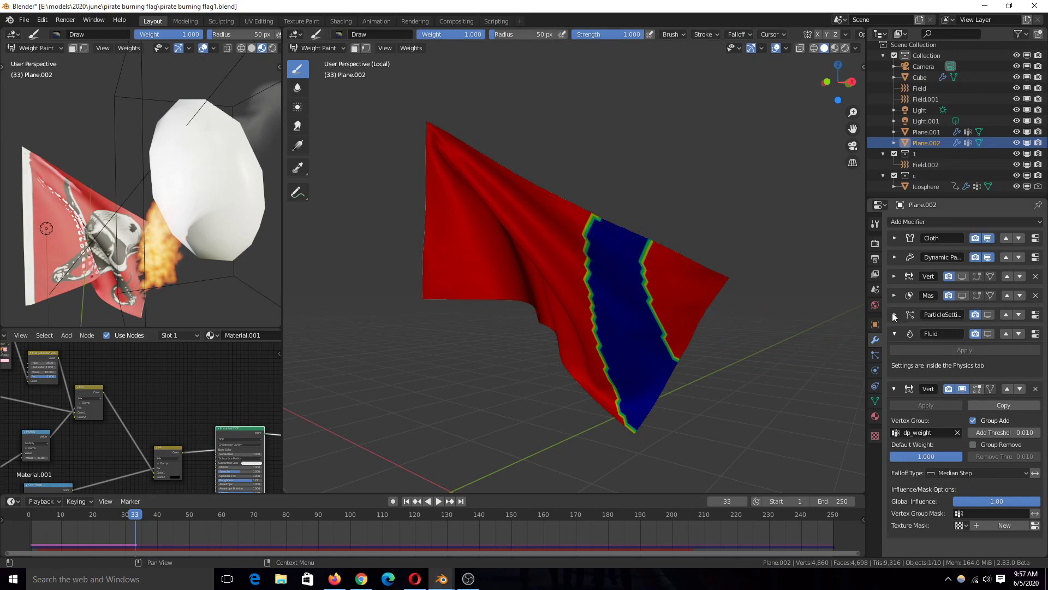
left_click(893, 334)
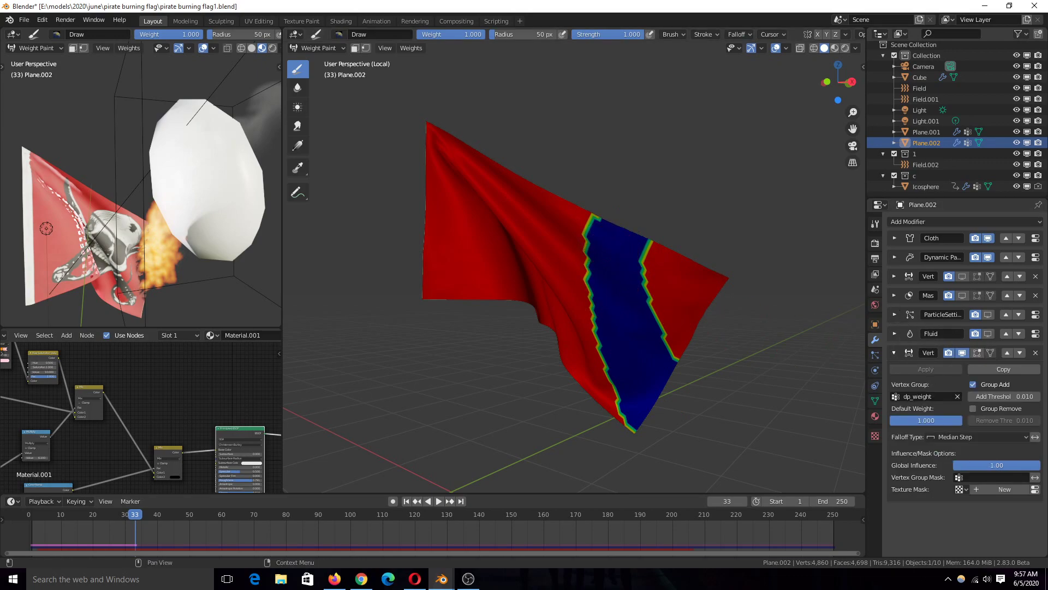
left_click(1036, 352)
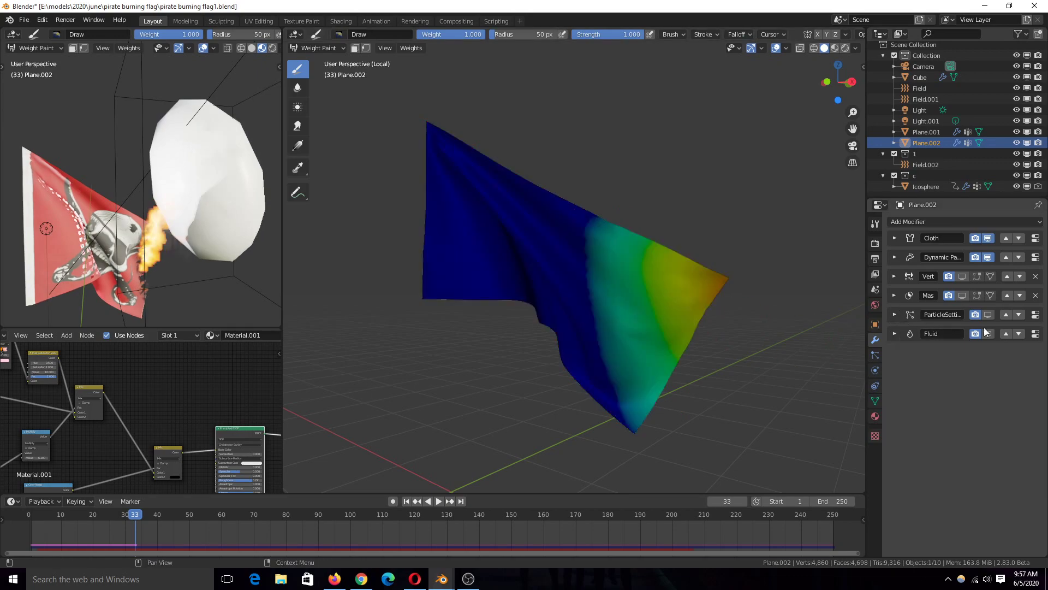
- Turn on the viewport display of the original Vertex Weight Edit and Mask modifiers, and expand the Mask modifier's settings
left_click(959, 278)
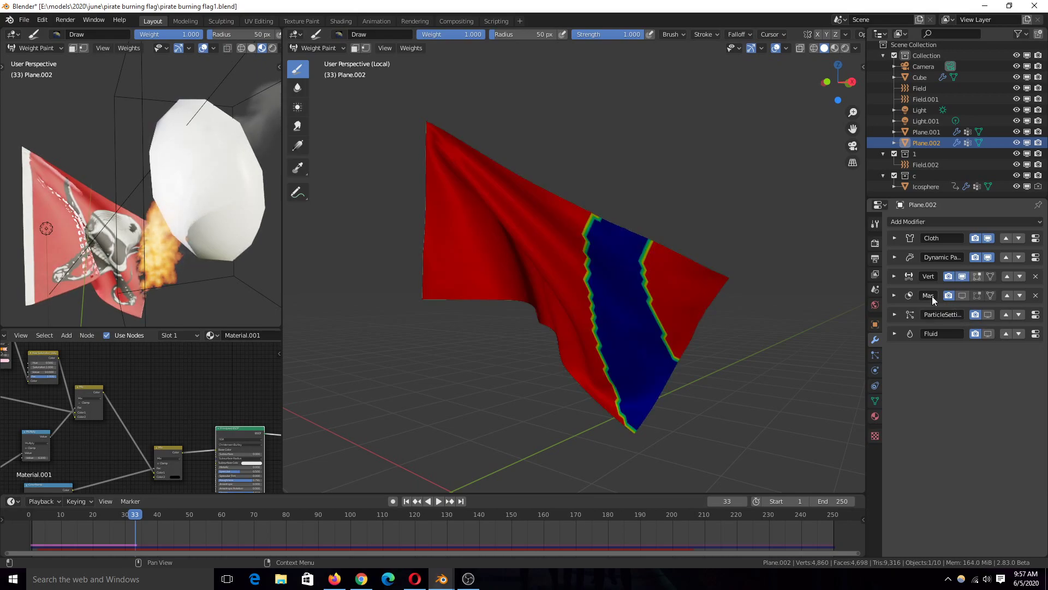
left_click(893, 296)
left_click(962, 296)
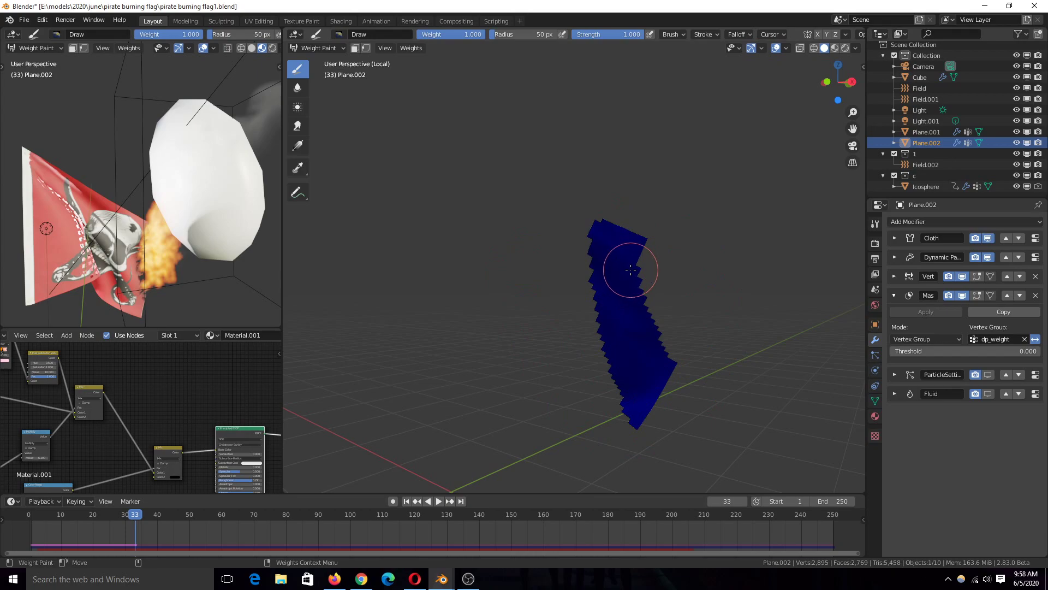
- Exit local view and play the animation to frame 36 to view the masked strip between the flag and the flames
key("KP_Divide")
scroll(415, 172, "up", 3)
middle_click_drag(415, 172, 726, 237)
key("space")
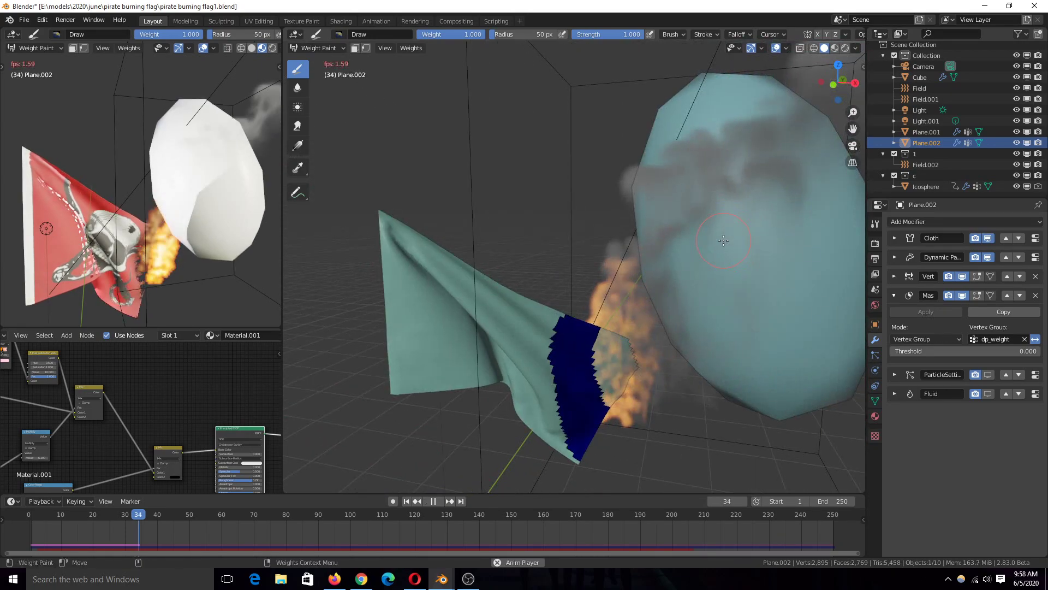
key("space")
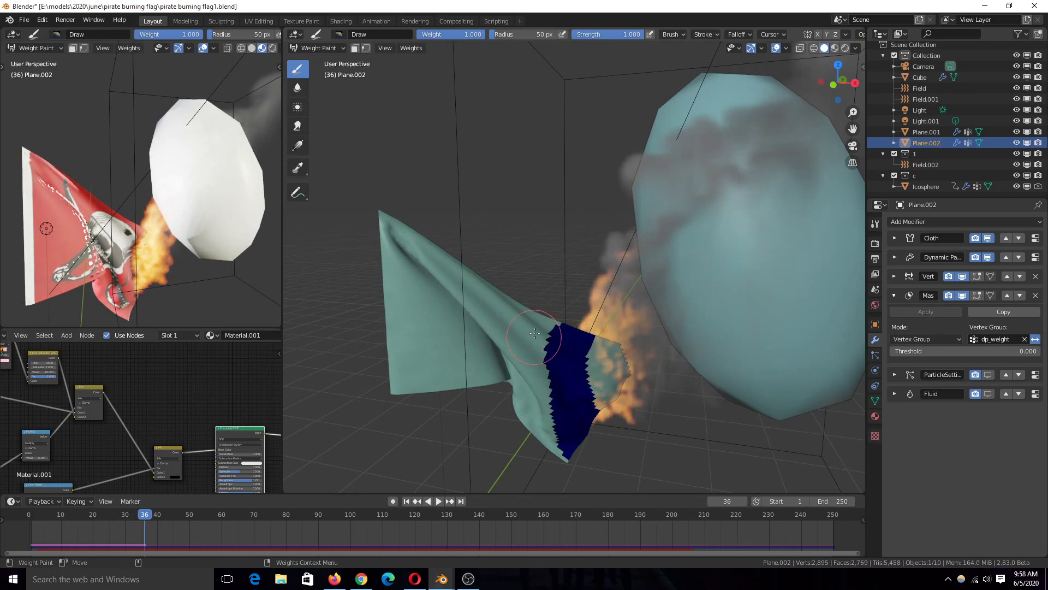
- Turn on the ParticleSettings modifier's viewport display and set its particles to display as Circle
left_click(988, 375)
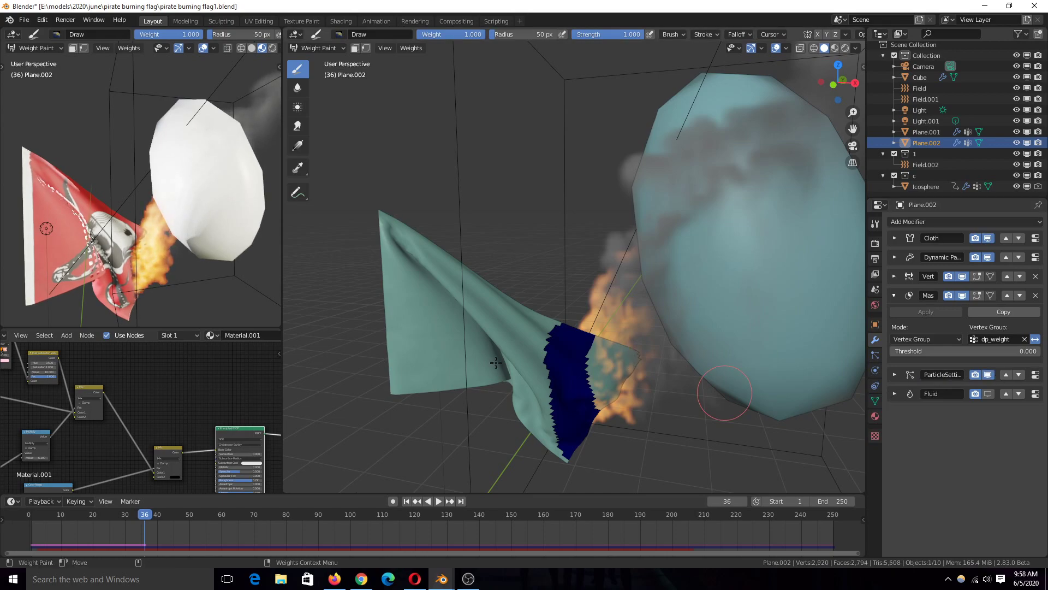
left_click(1028, 377)
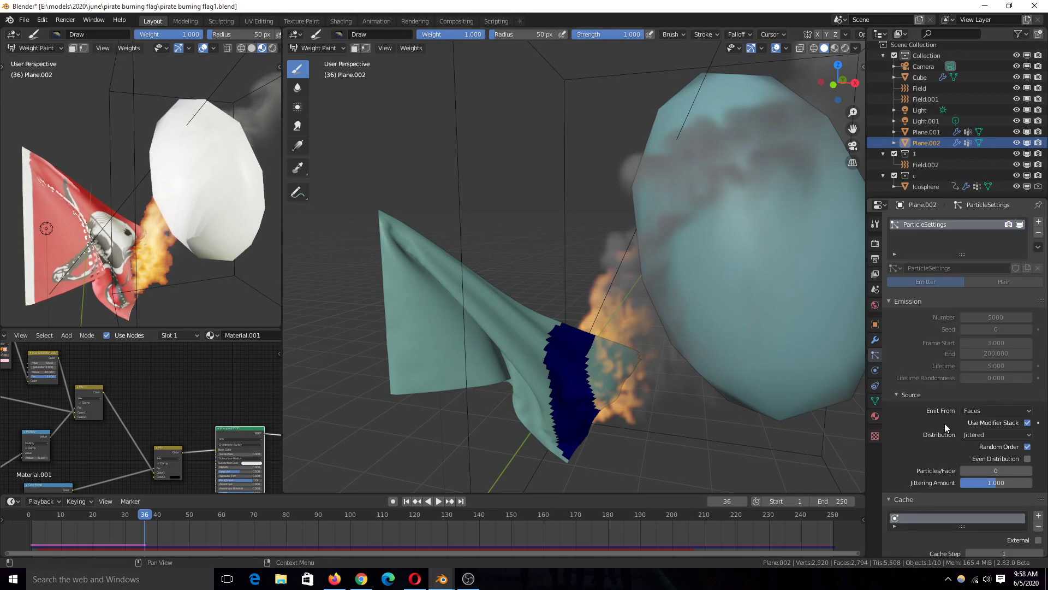
scroll(928, 441, "down", 6)
scroll(928, 441, "down", 5)
left_click(981, 480)
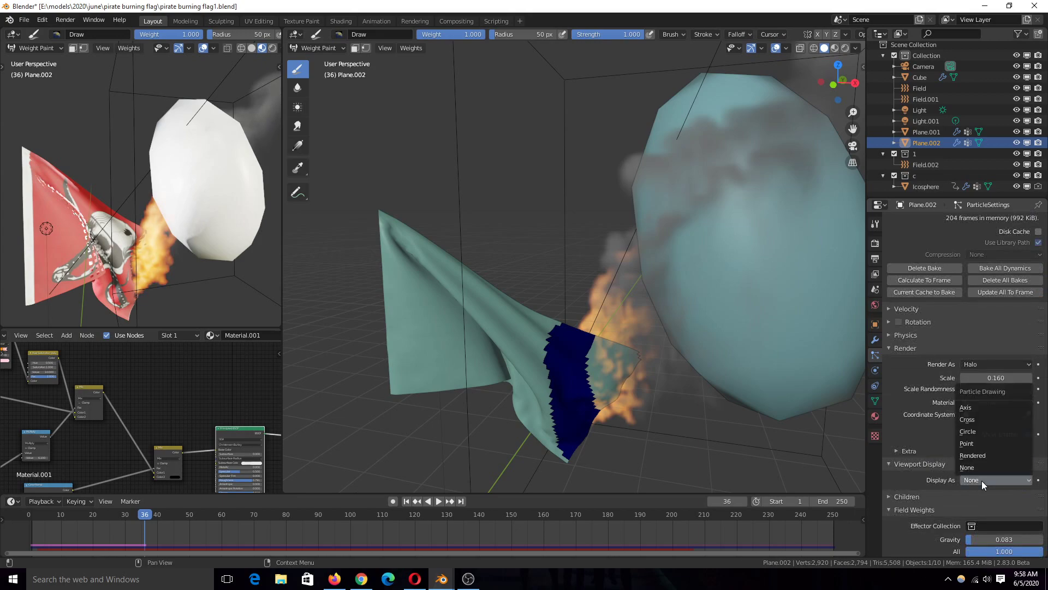
left_click(984, 408)
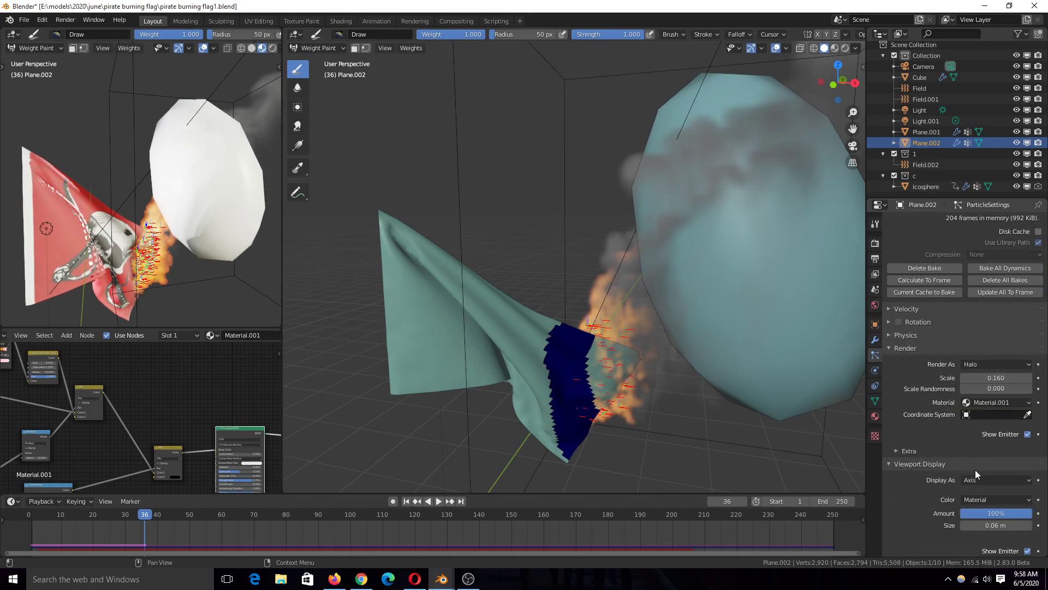
left_click(992, 480)
left_click(984, 431)
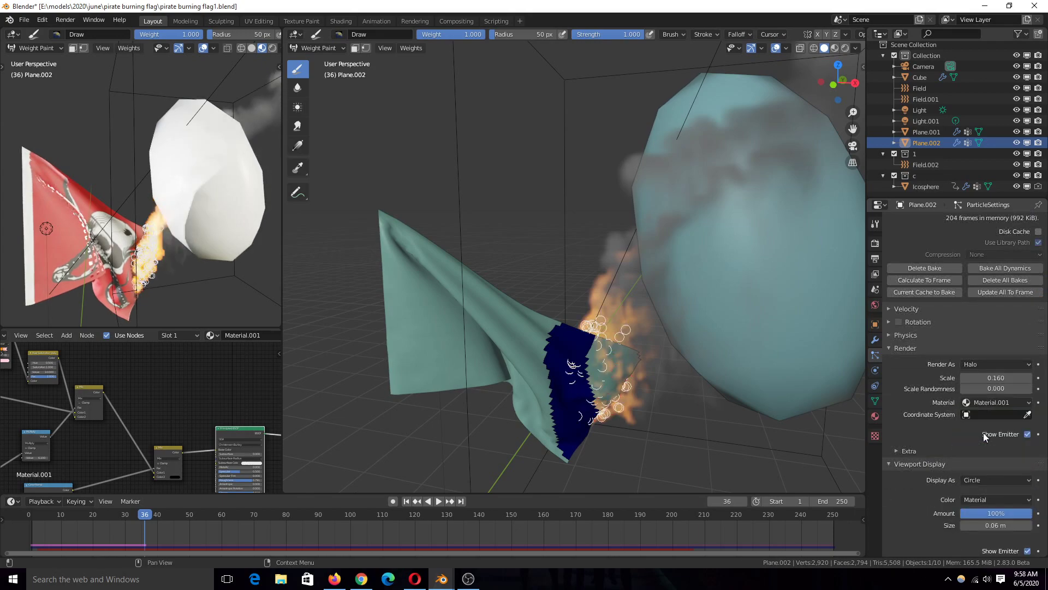
- Examine the particles on the burning strip and the particle system's emission, source, velocity, render and viewport display settings
middle_click_drag(561, 463, 566, 392)
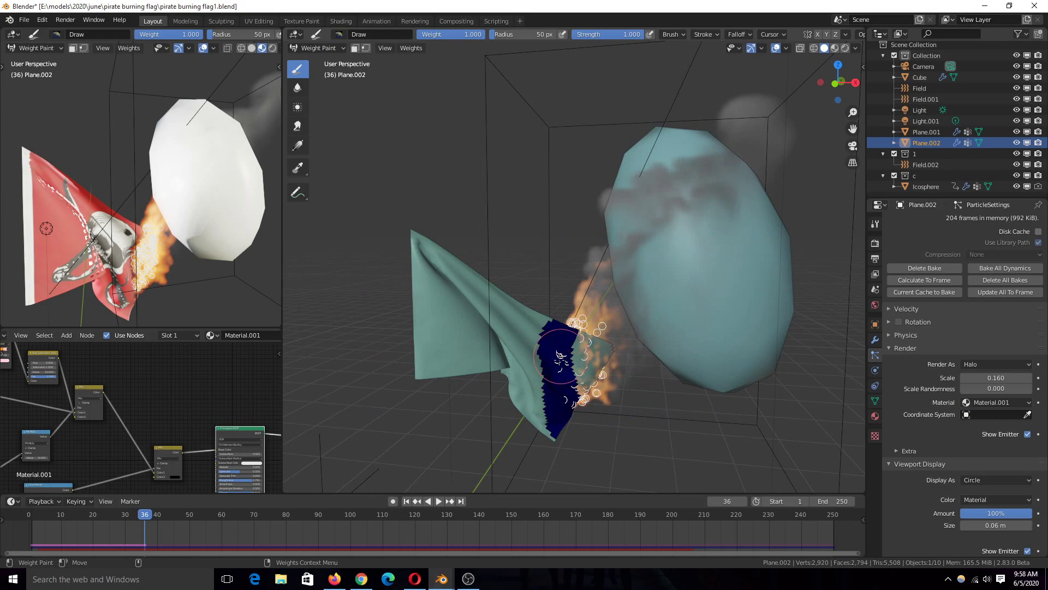
scroll(988, 379, "up", 12)
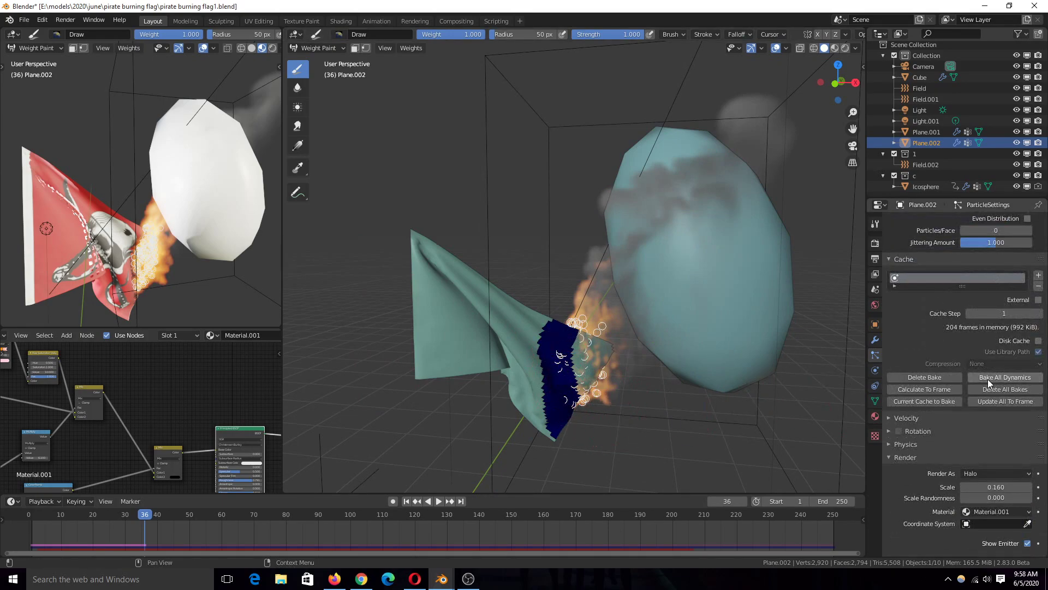
scroll(988, 379, "up", 2)
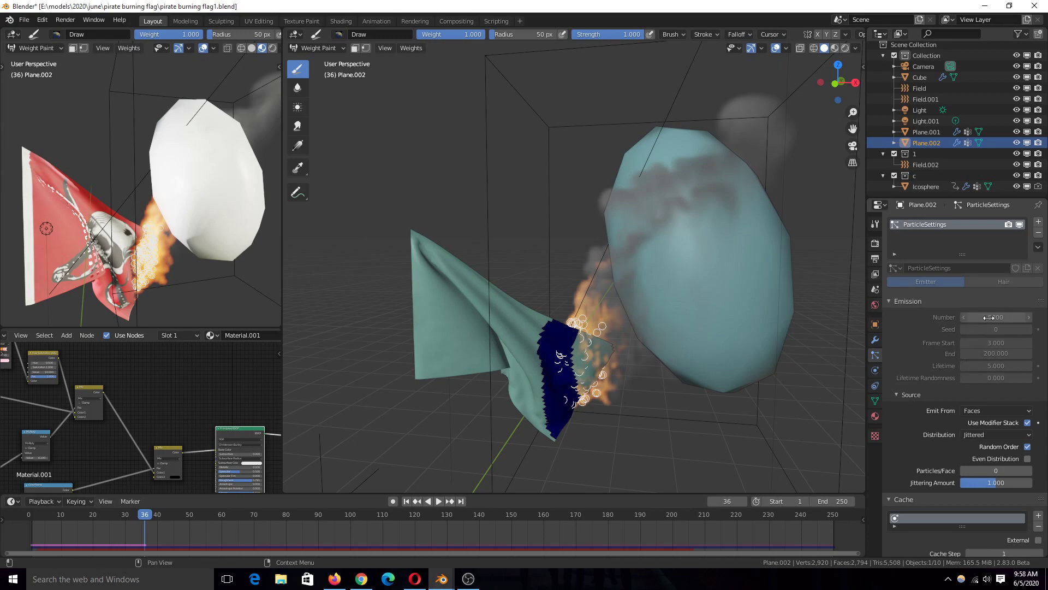
scroll(942, 441, "down", 3)
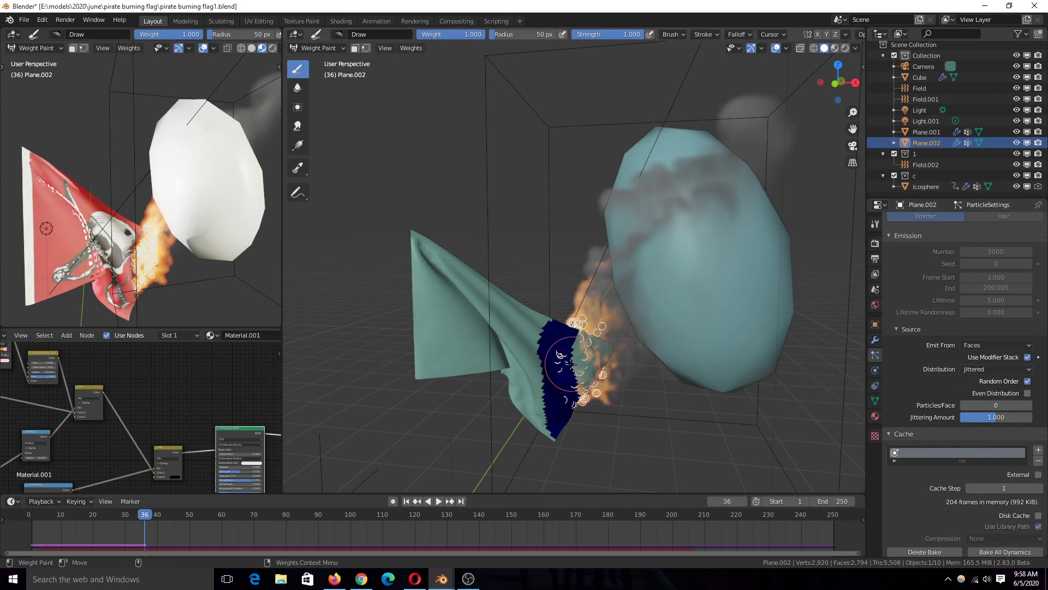
scroll(573, 363, "up", 3)
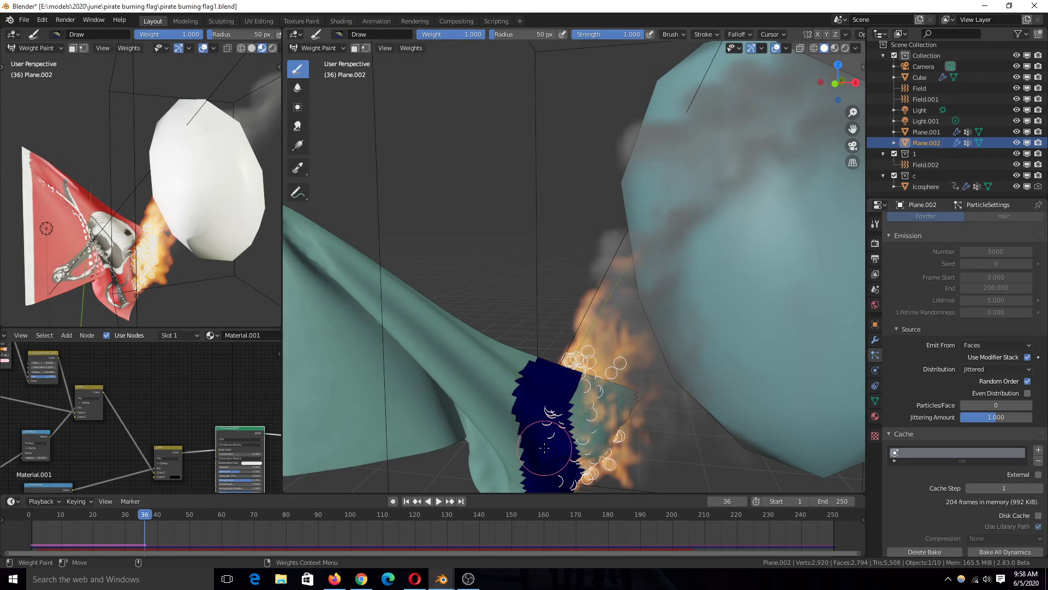
scroll(960, 460, "down", 2)
scroll(959, 456, "down", 8)
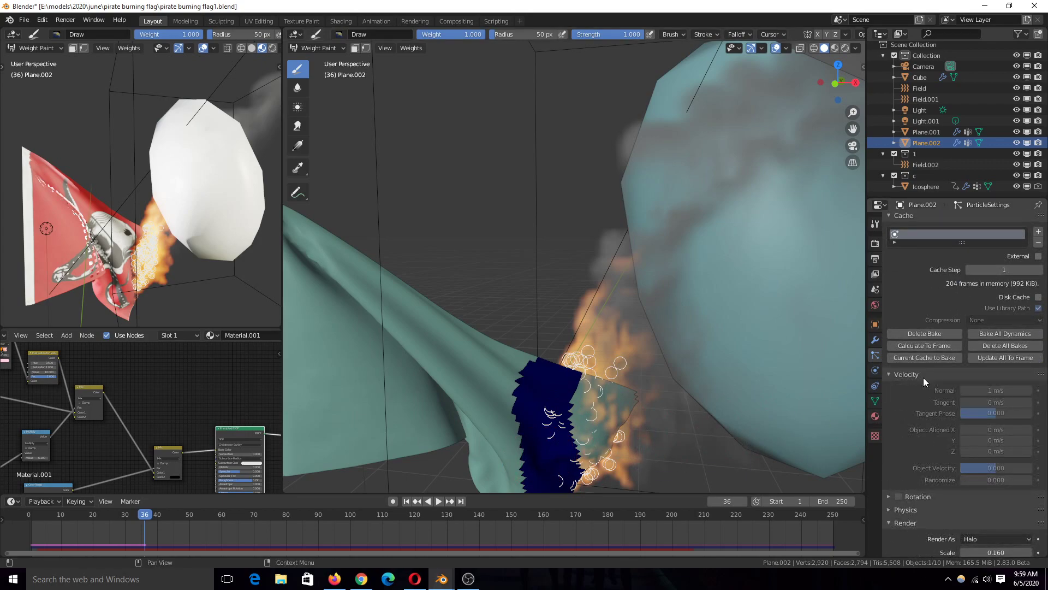
scroll(941, 481, "down", 9)
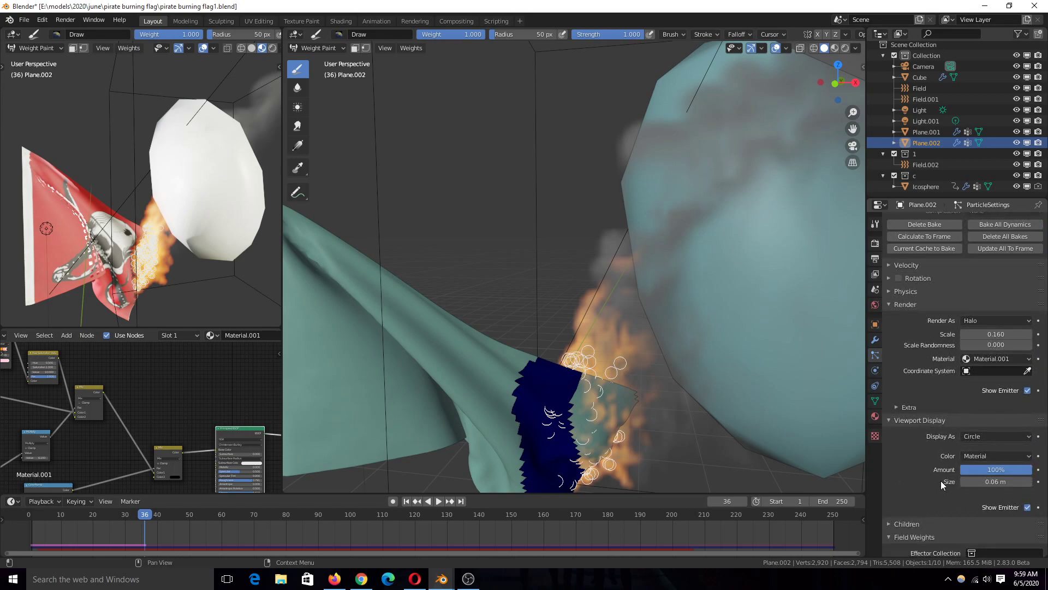
- Examine the Field Weights of Plane.002's particle system, including gravity, wind and turbulence
scroll(941, 479, "down", 4)
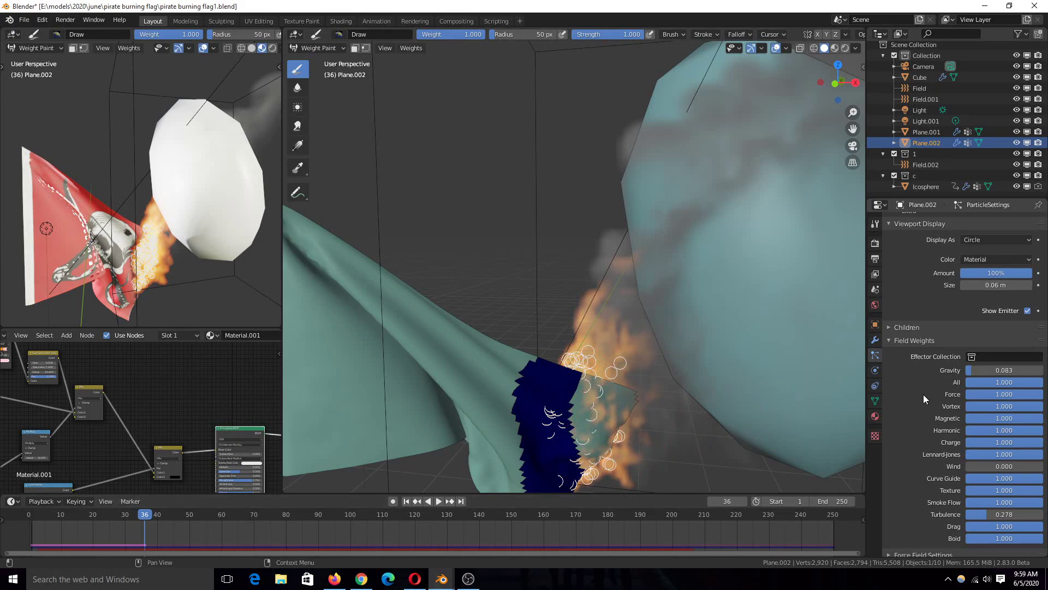
scroll(955, 411, "down", 2)
scroll(839, 426, "down", 5)
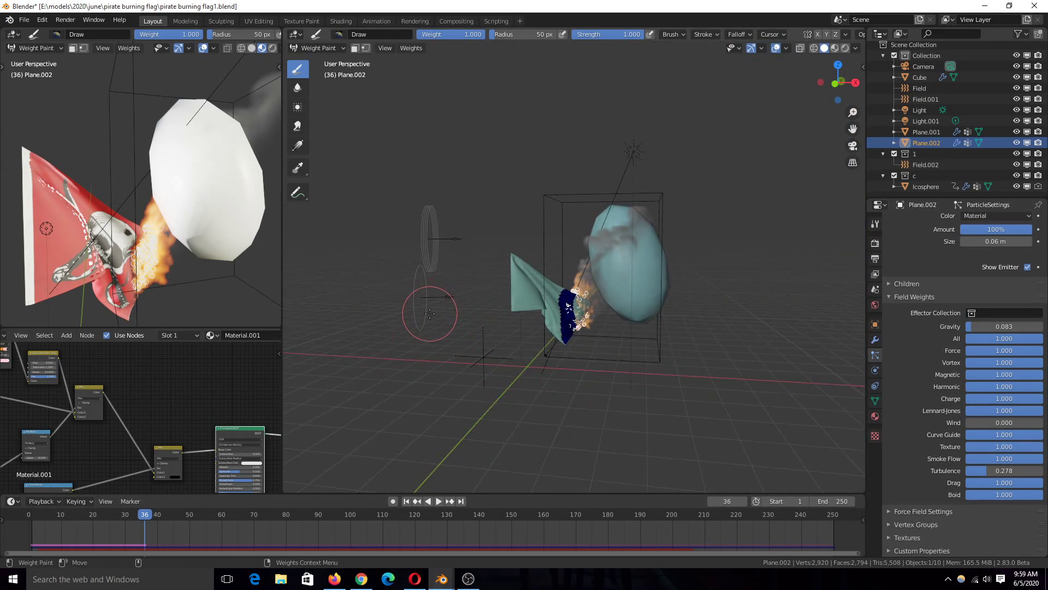
- Switch from Weight Paint to Object Mode, select the lower wind force field and show its physics settings
middle_click_drag(418, 310, 436, 325)
scroll(437, 325, "up", 3)
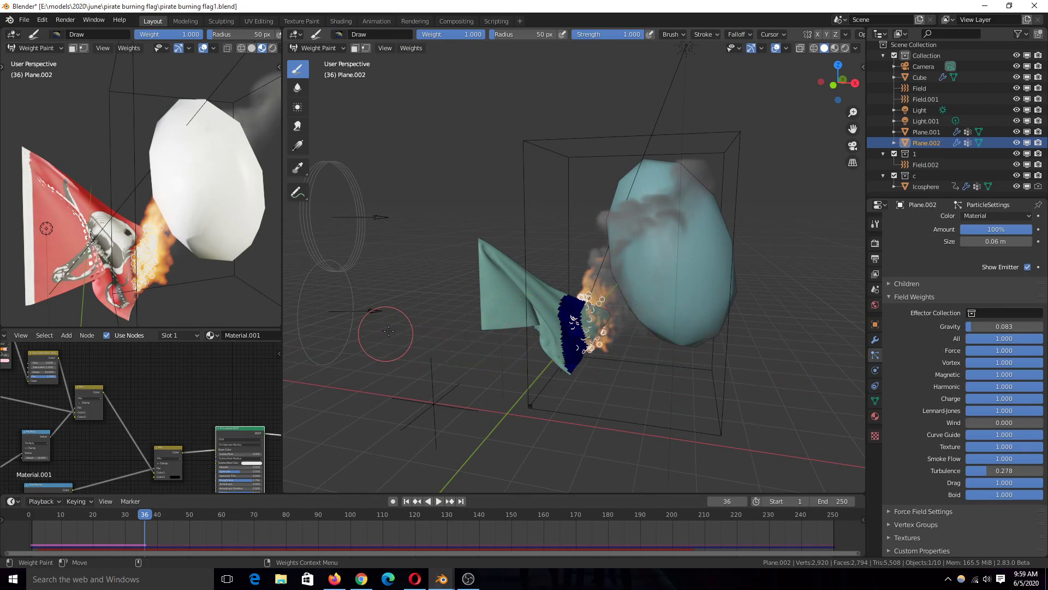
left_click(334, 50)
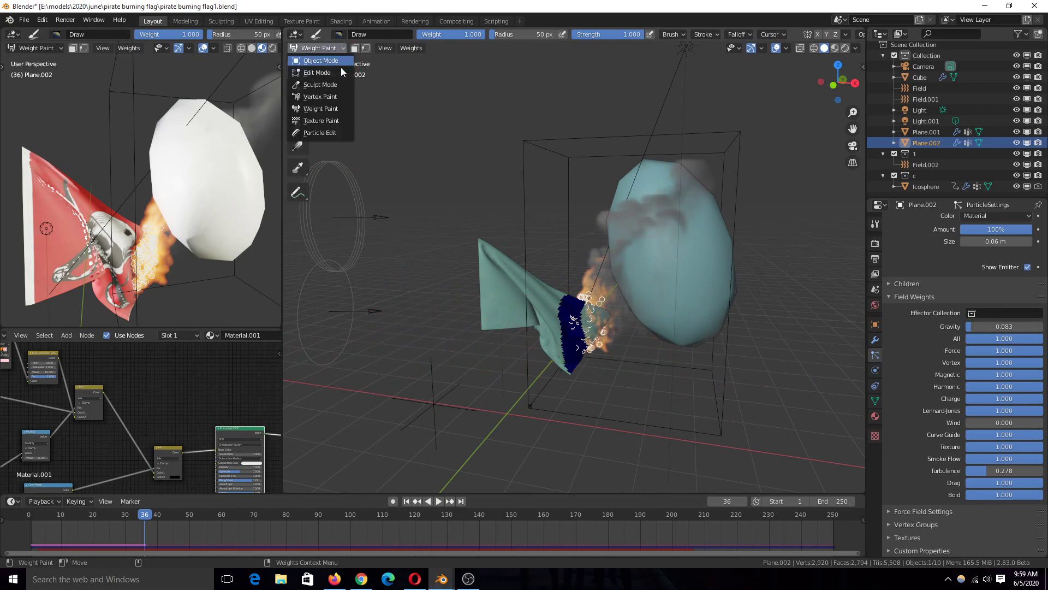
left_click(338, 65)
left_click(474, 254)
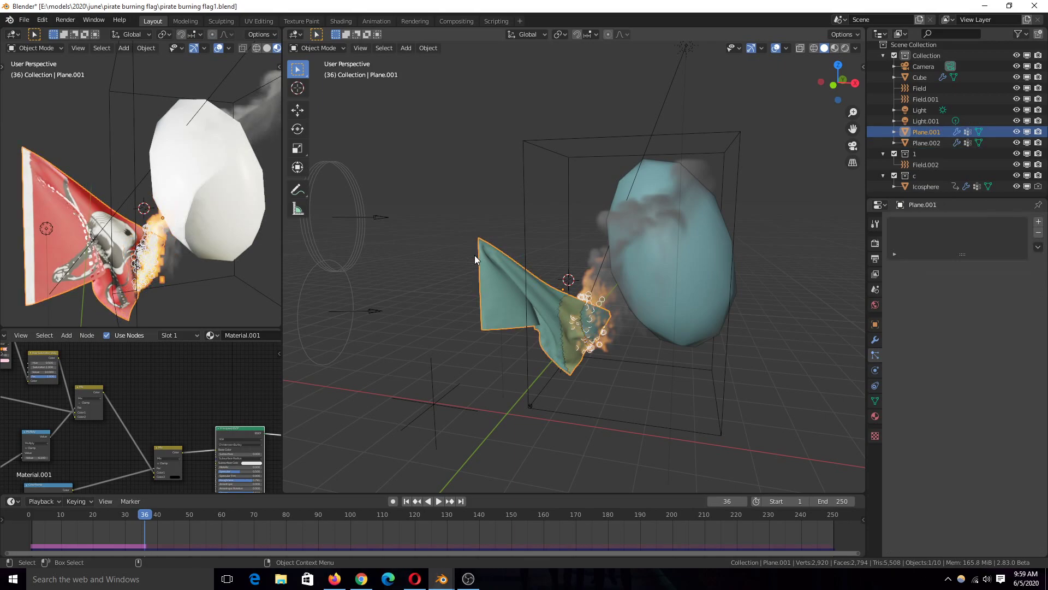
left_click(372, 309)
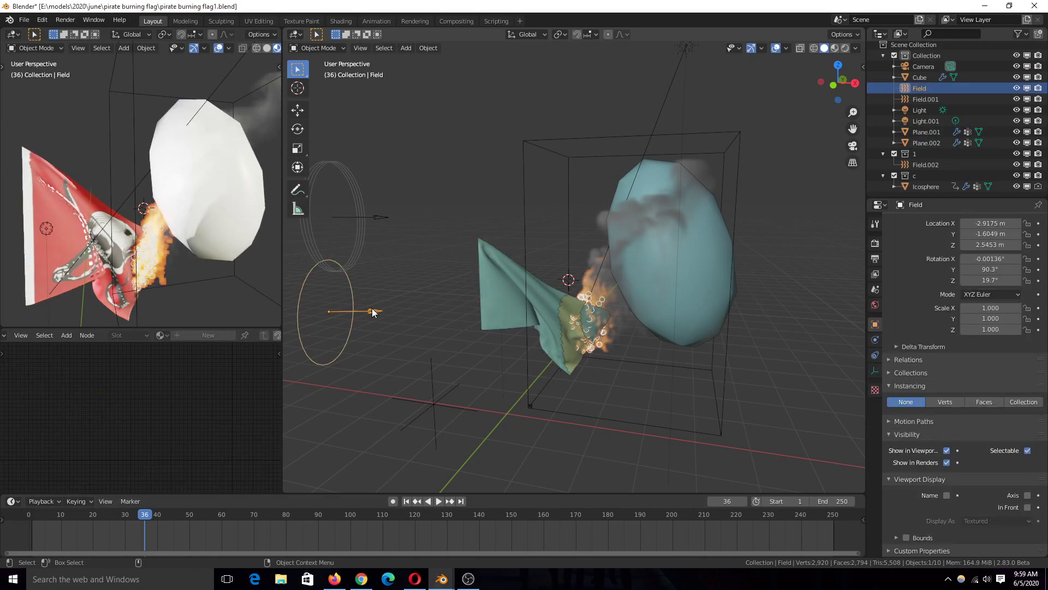
left_click(876, 343)
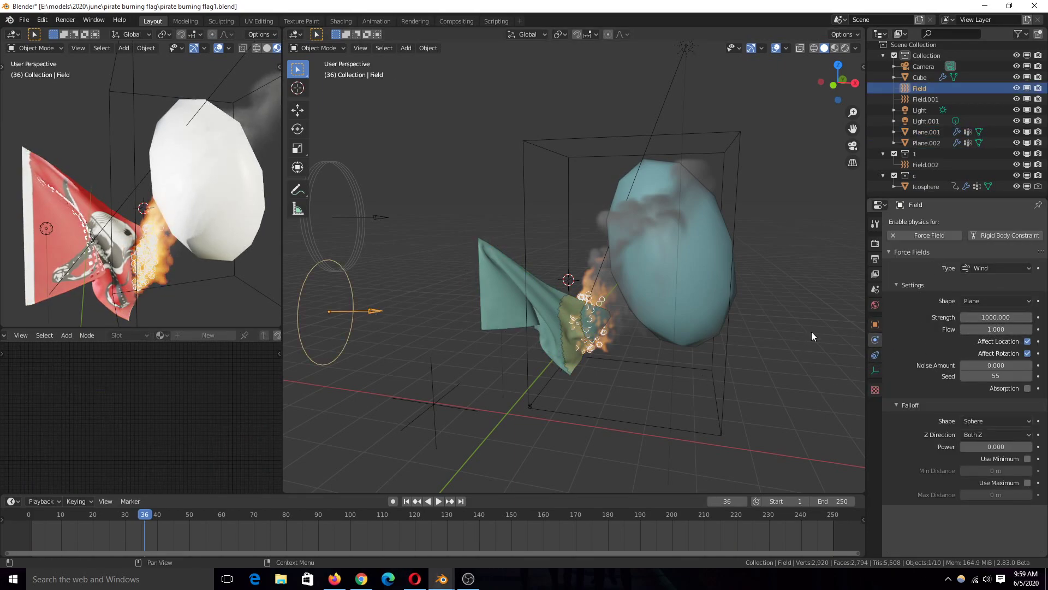
- Select the burning strip Plane.002 and review its Dynamic Paint settings and its particle system's wind field weight
scroll(595, 358, "up", 3)
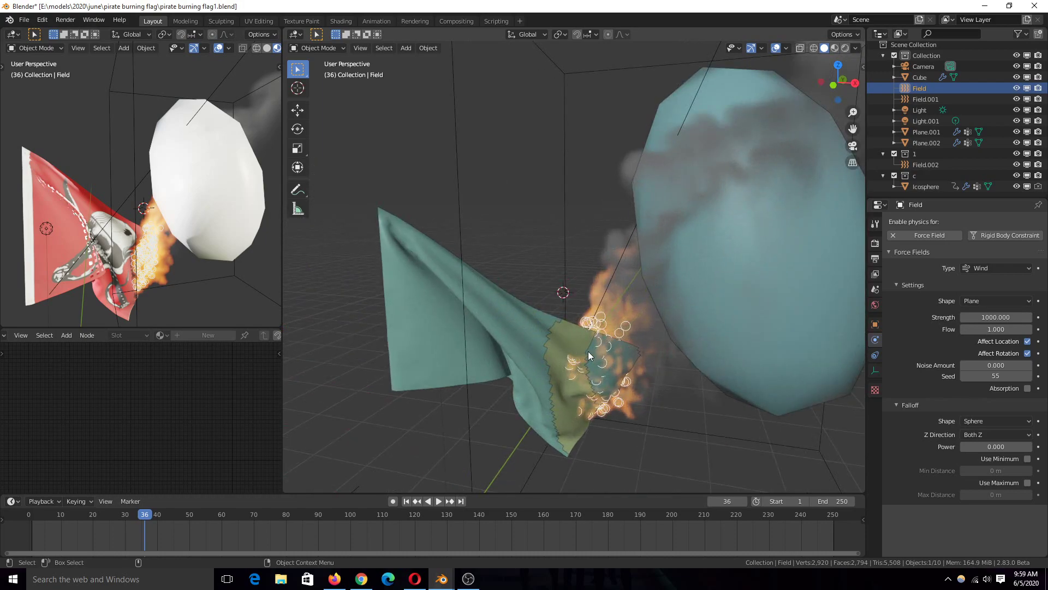
left_click(576, 358)
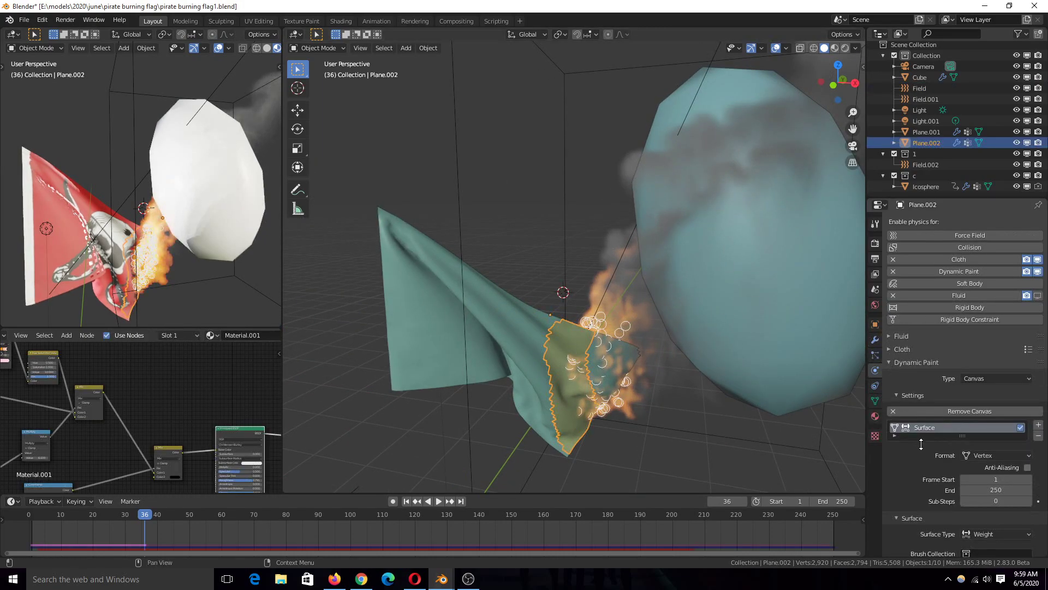
scroll(969, 491, "down", 2)
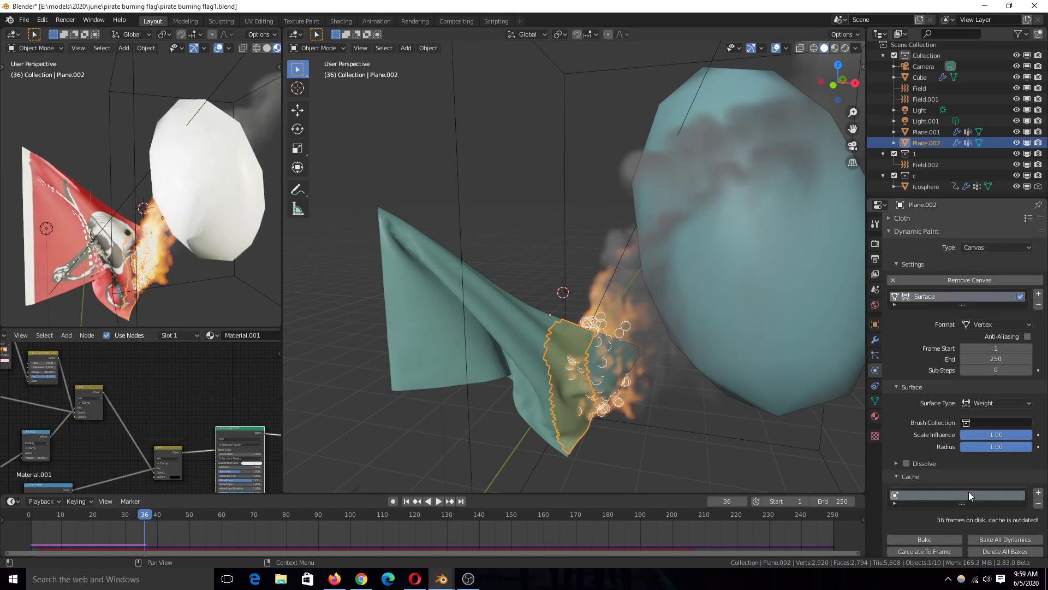
left_click(874, 355)
scroll(945, 451, "down", 10)
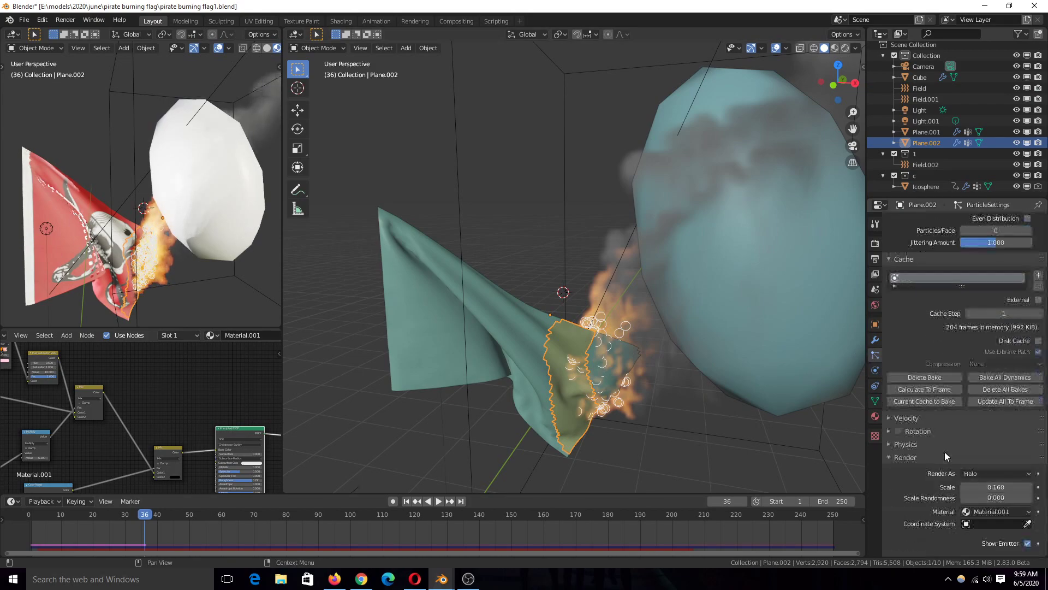
scroll(686, 397, "down", 2)
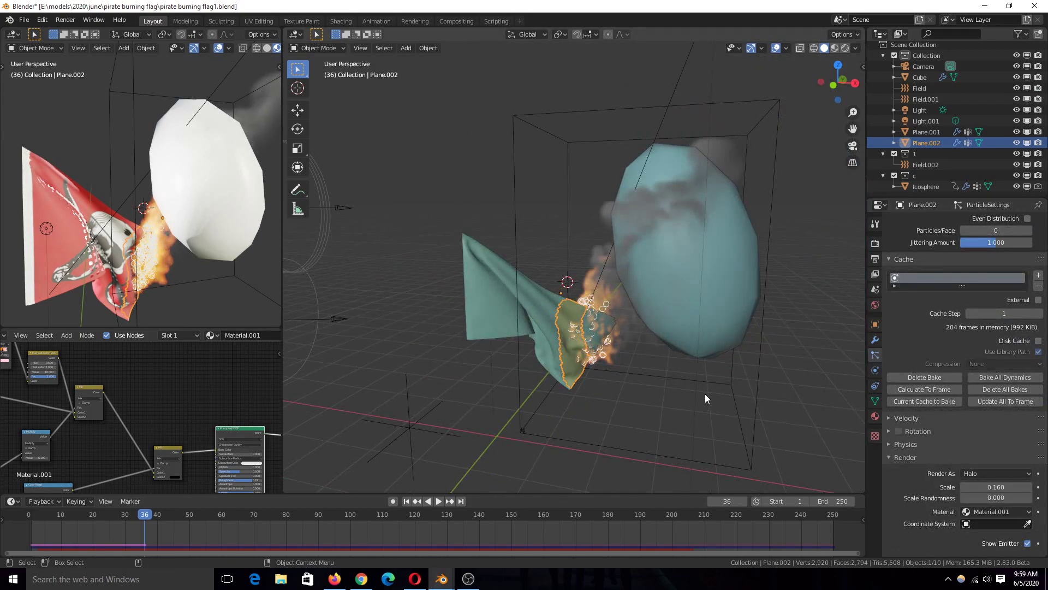
scroll(964, 417, "down", 12)
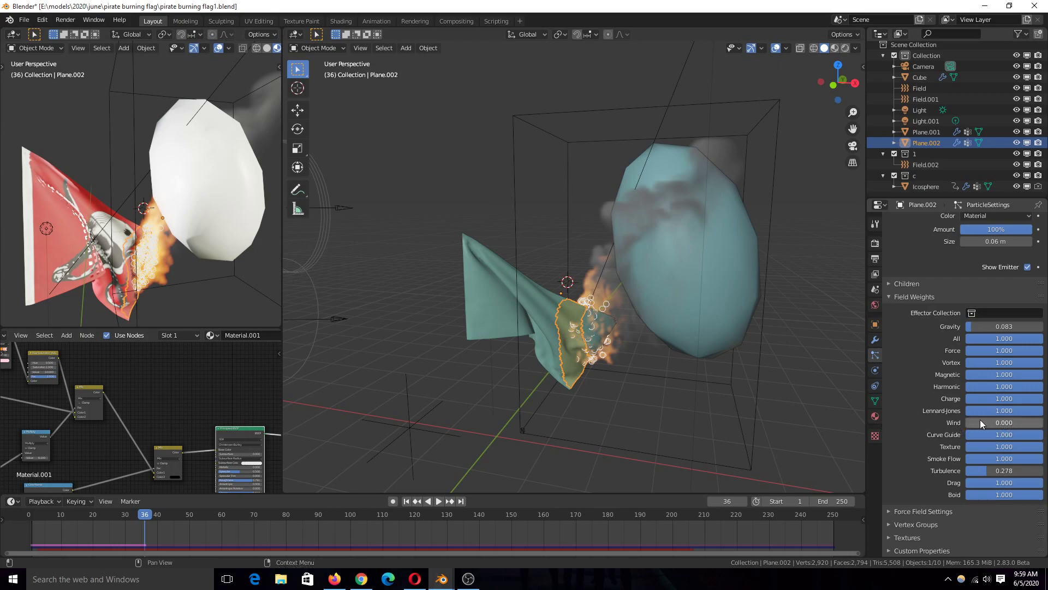
scroll(641, 397, "up", 3)
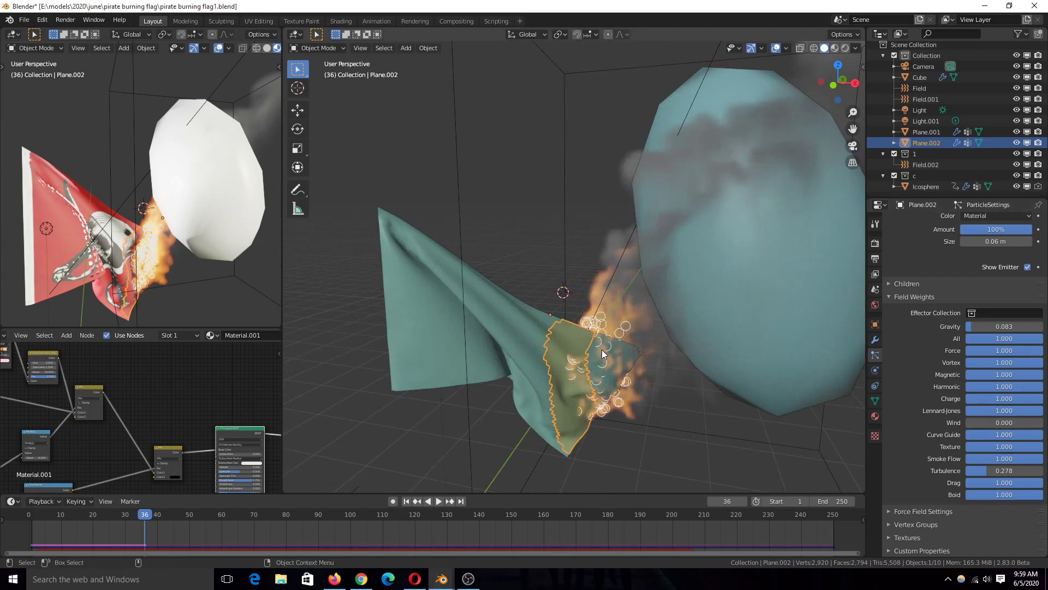
- Play the animation on to frame 42 to view the strip's particles, and save the file
key("space")
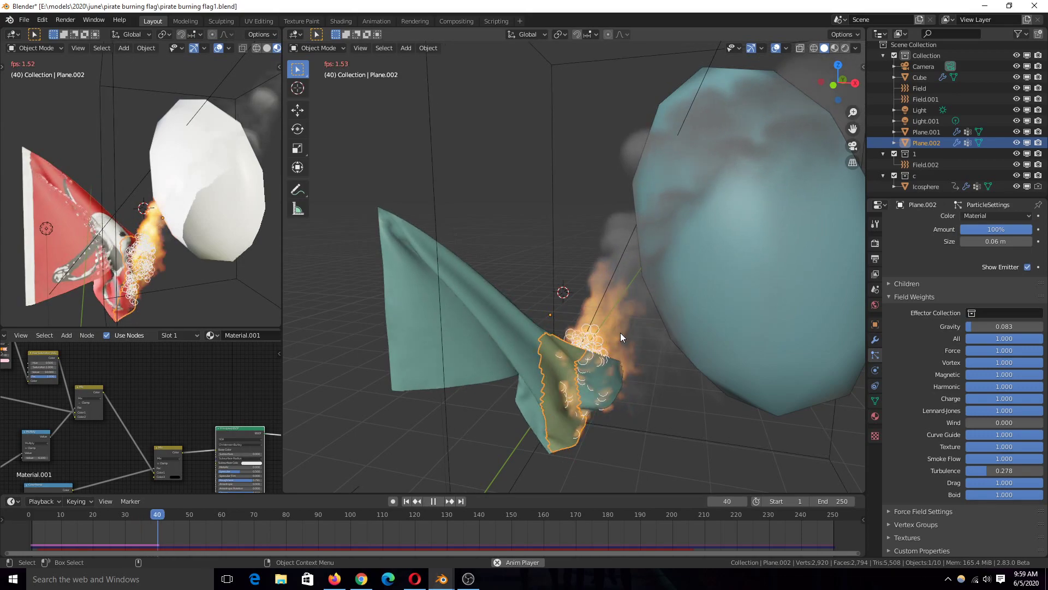
key("space")
scroll(955, 361, "up", 5)
scroll(956, 362, "up", 15)
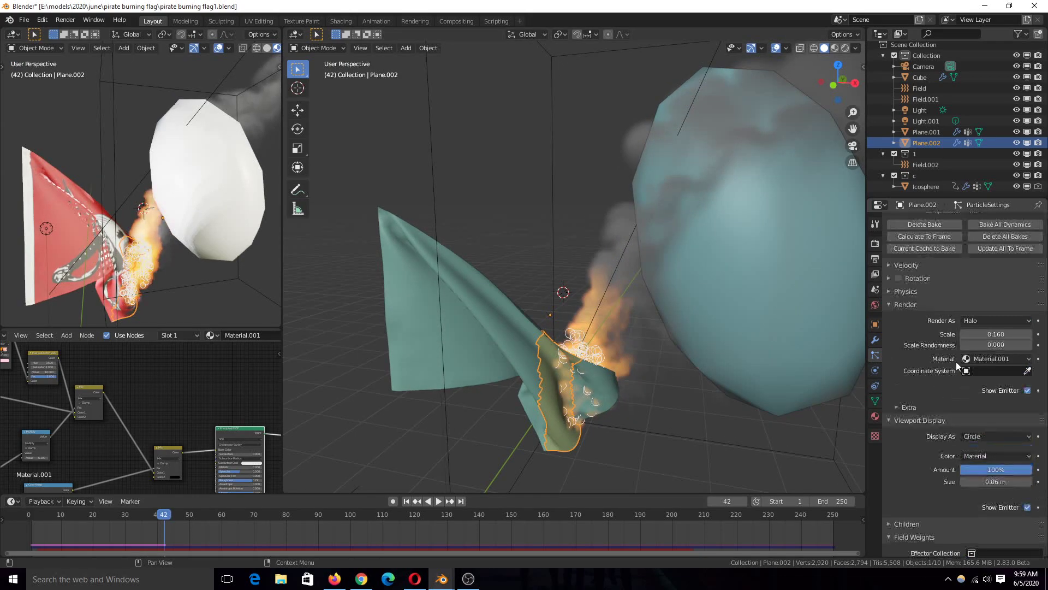
scroll(997, 345, "up", 7)
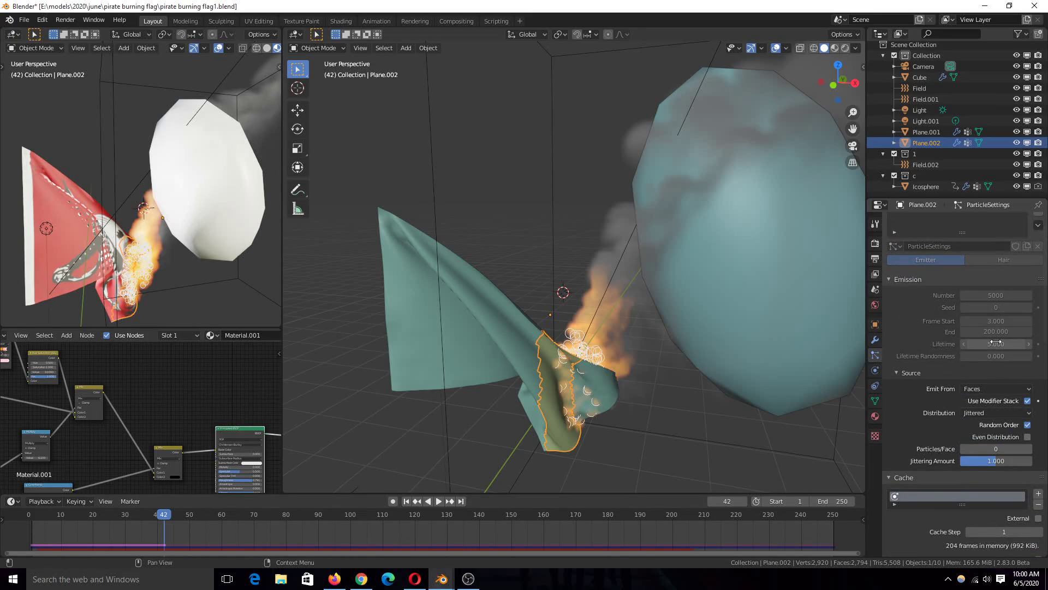
key("ctrl+s")
- Collapse Plane.002's Dynamic Paint settings and expand its Fluid settings to examine the Fire + Smoke flow and its particle system source
left_click(875, 370)
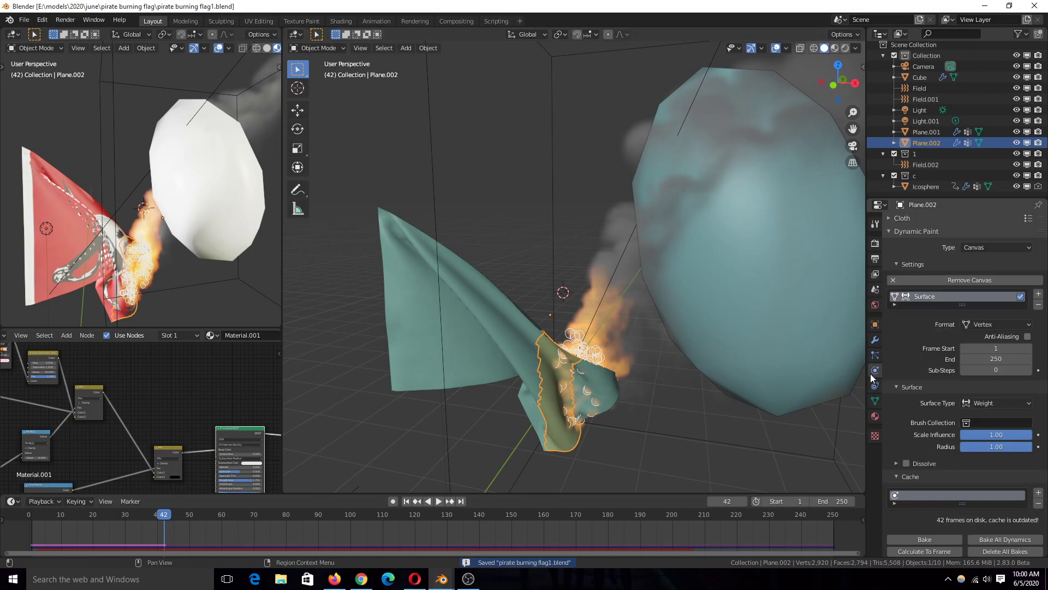
scroll(920, 376, "down", 5)
scroll(919, 311, "up", 2)
left_click(919, 311)
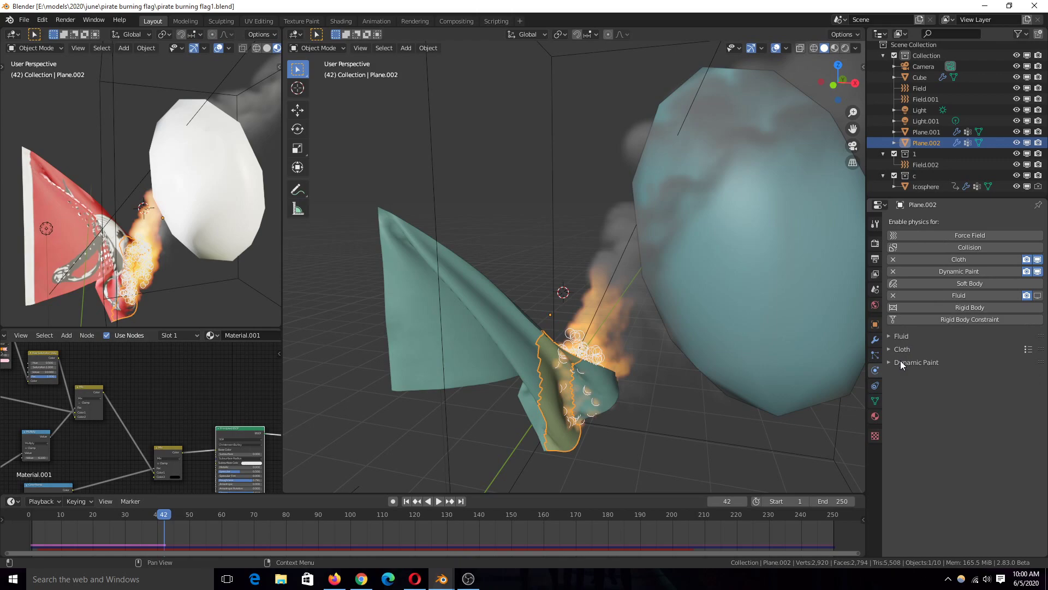
left_click(906, 337)
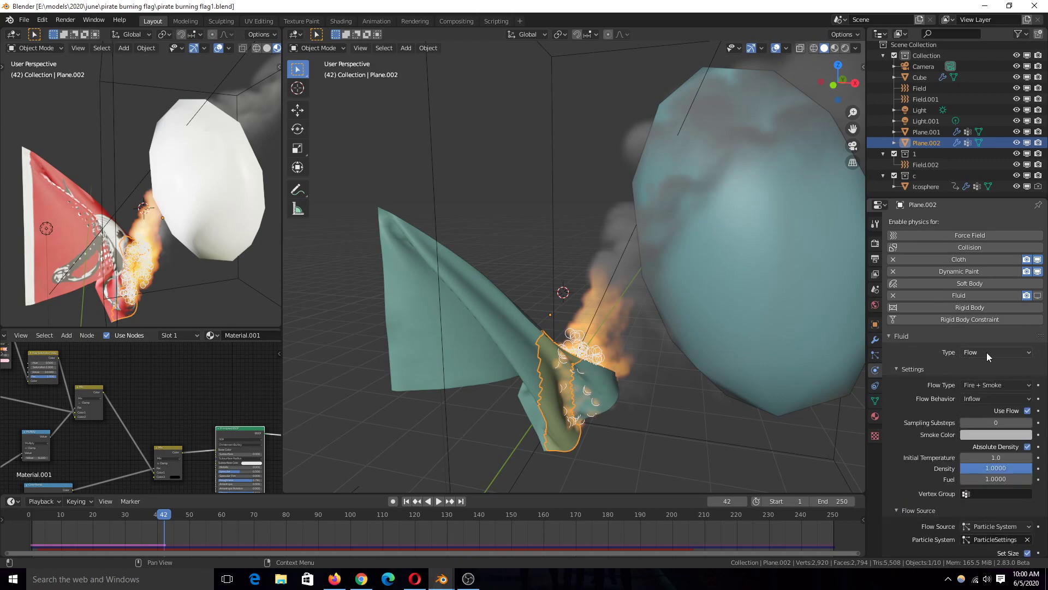
scroll(948, 392, "down", 1)
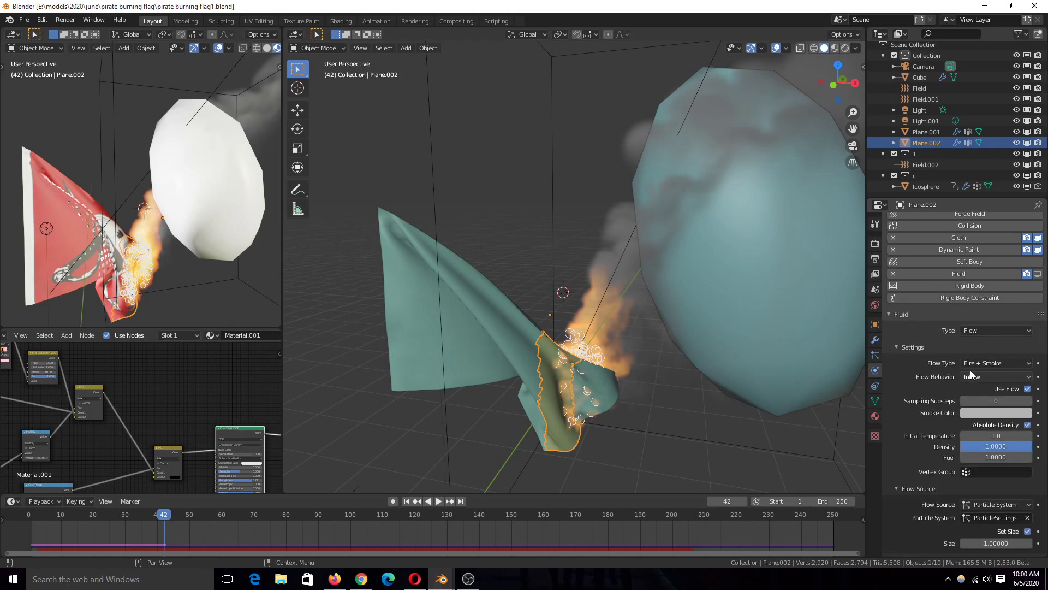
scroll(958, 408, "down", 3)
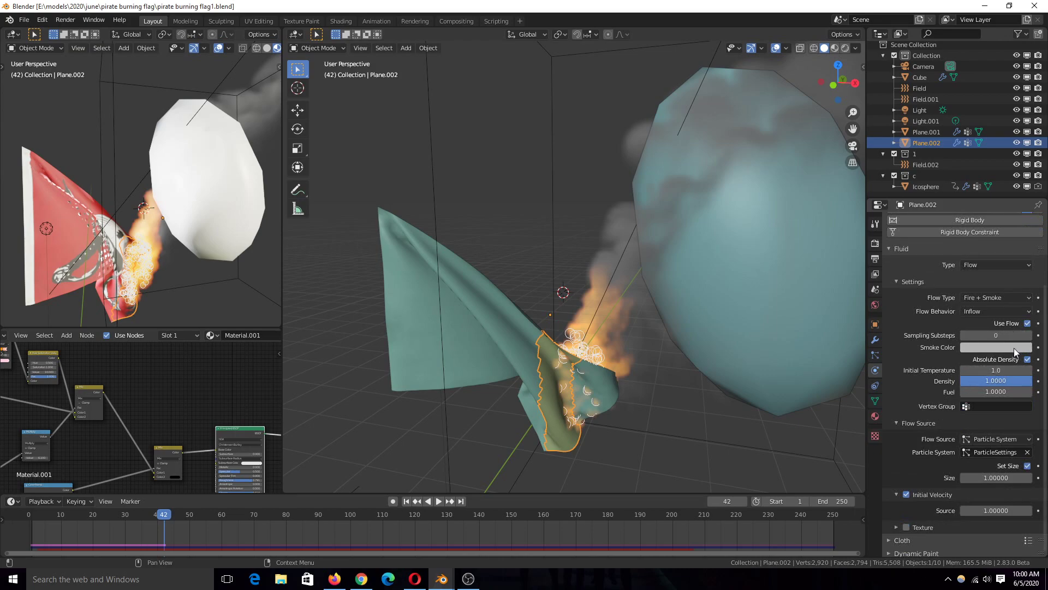
scroll(938, 438, "down", 1)
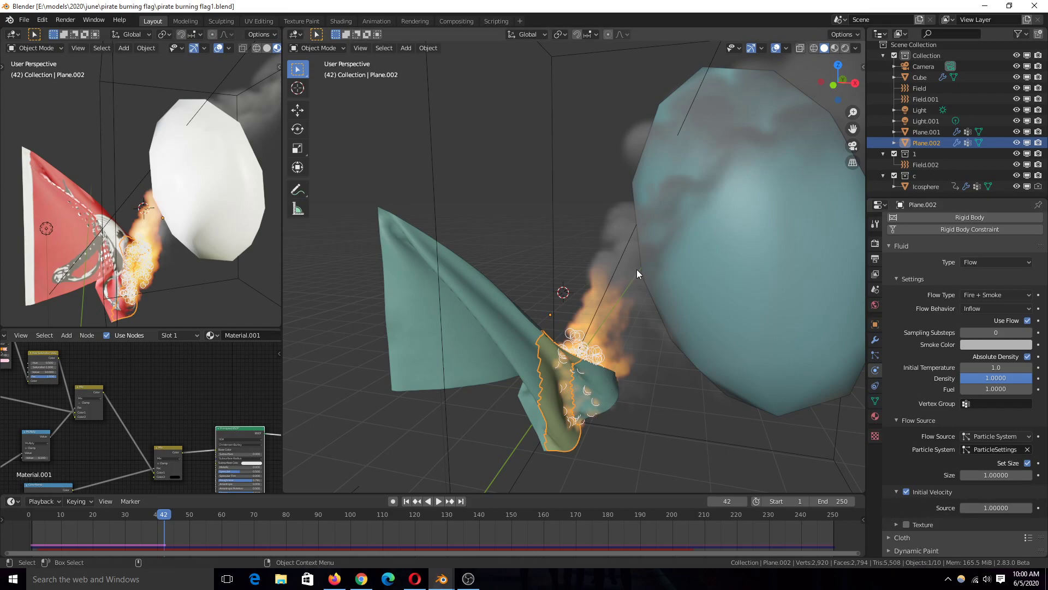
- Select the Cube fluid domain and examine its resolution, border collision, gas, collection and cache settings
scroll(628, 302, "down", 2)
left_click(565, 195)
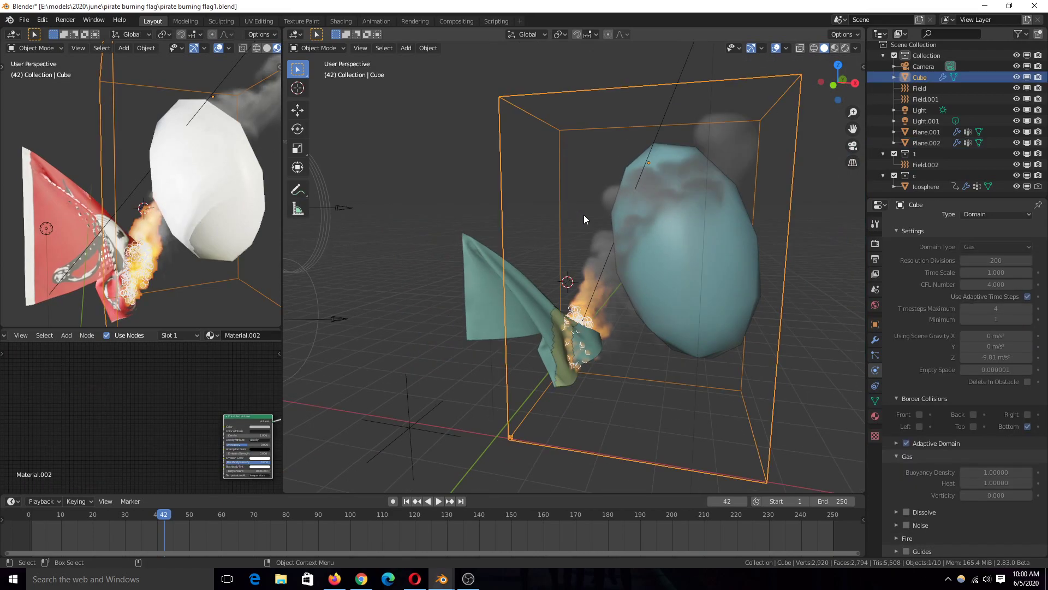
scroll(990, 329, "up", 4)
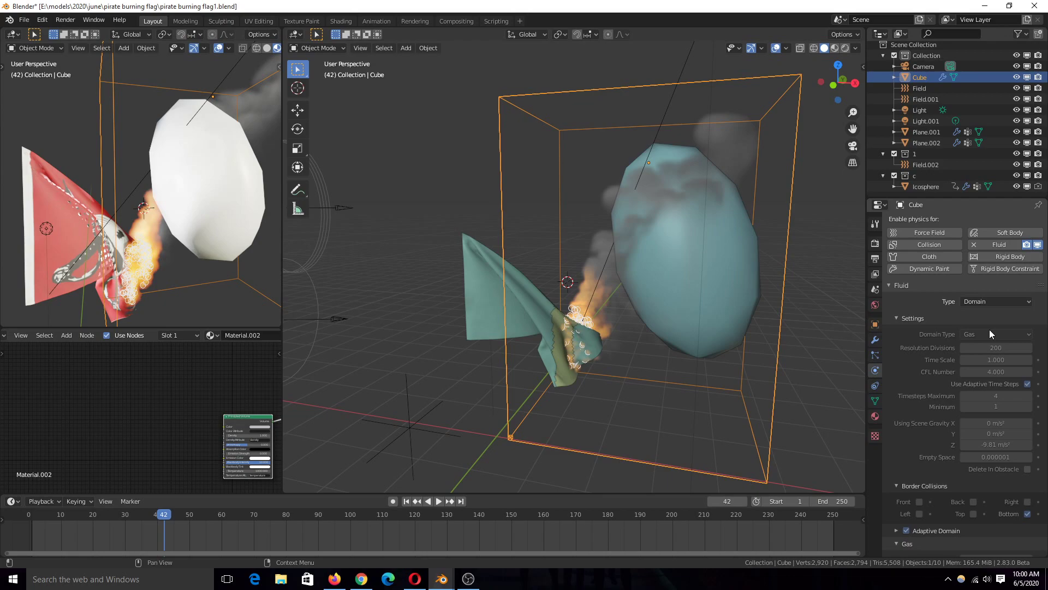
scroll(990, 327, "down", 1)
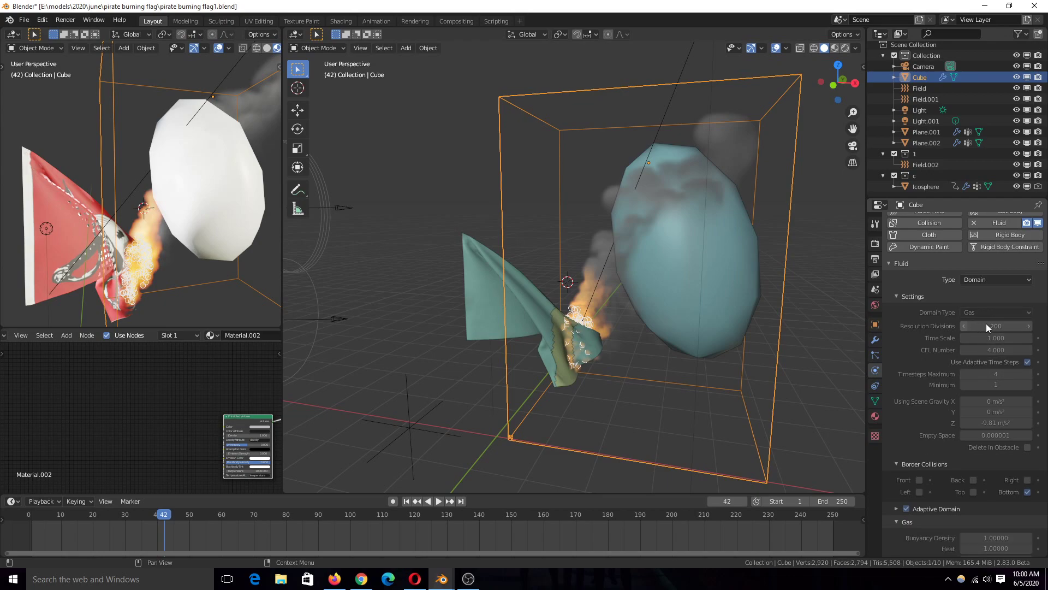
scroll(981, 414, "down", 5)
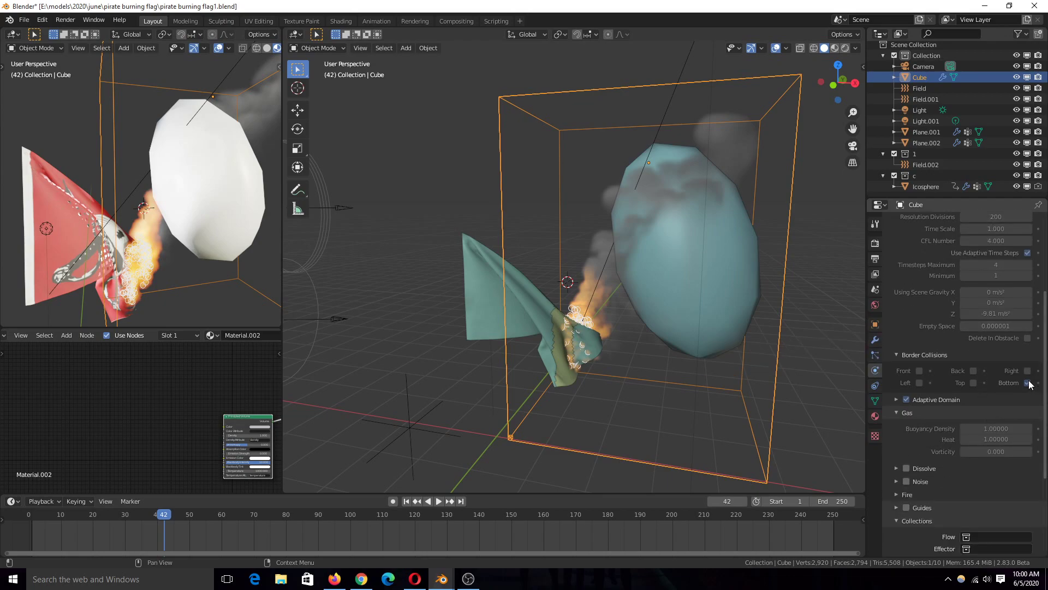
scroll(950, 453, "down", 2)
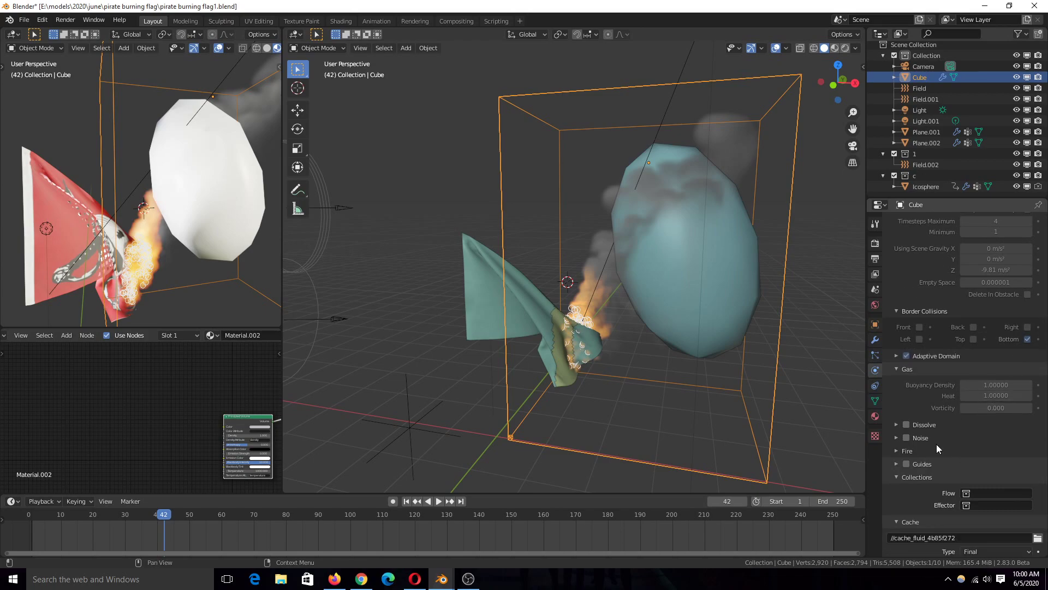
scroll(939, 425, "down", 4)
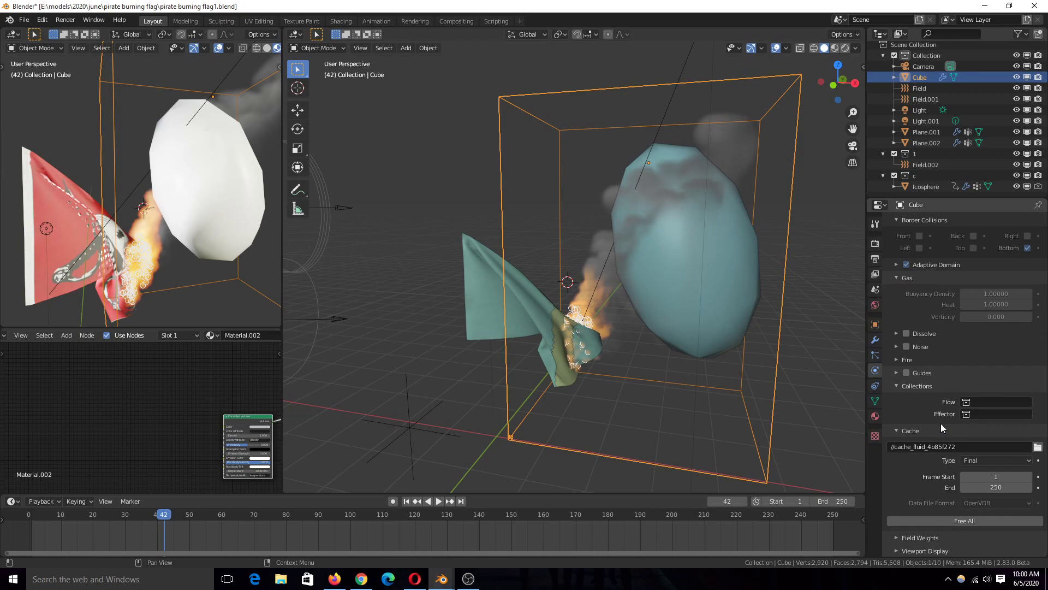
scroll(941, 423, "up", 3)
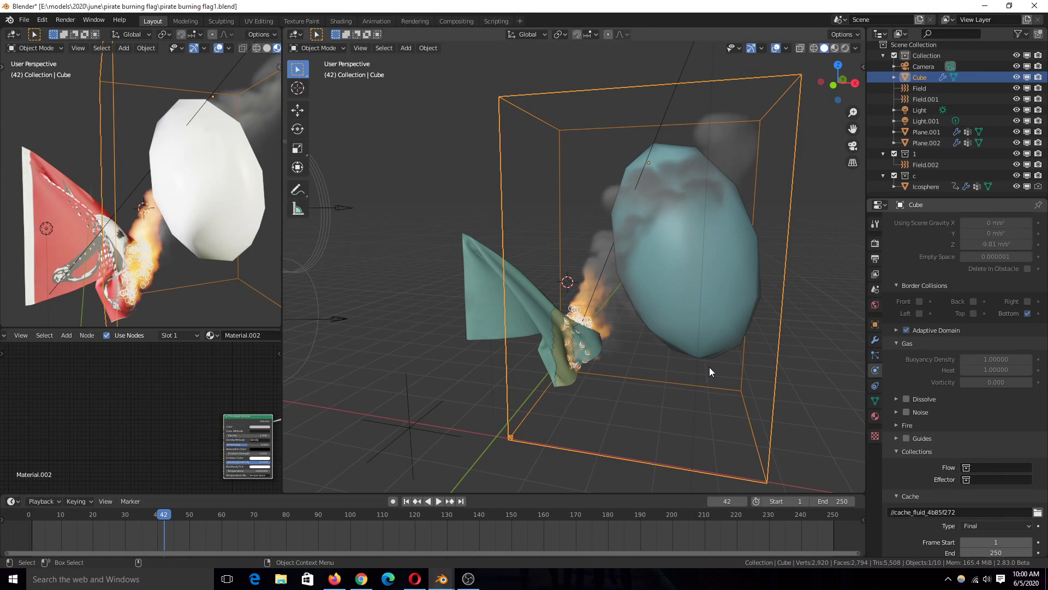
scroll(901, 365, "up", 9)
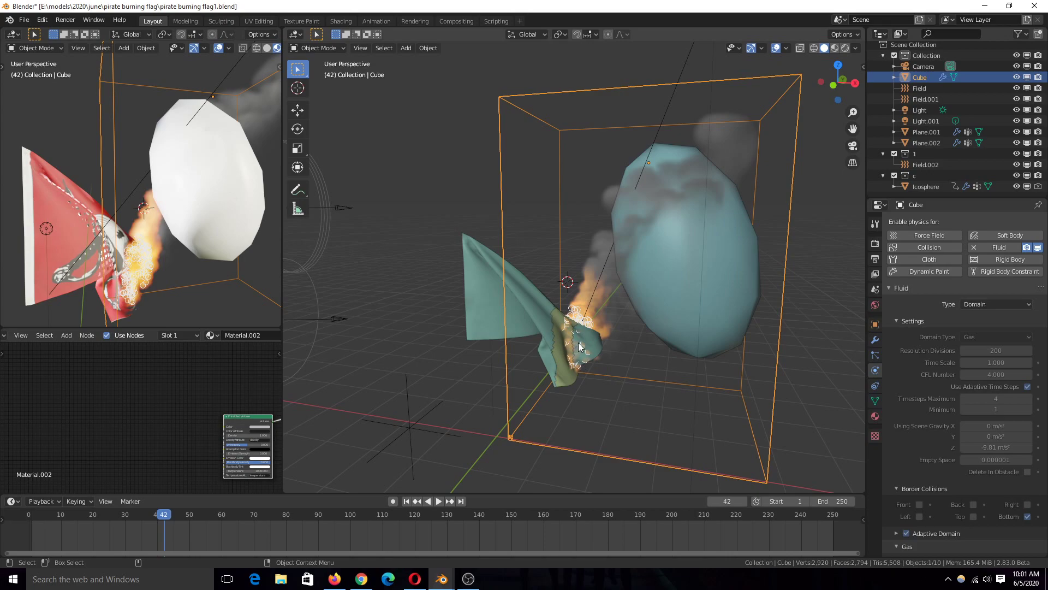
- Isolate the flag Plane.001 in local view in the textured viewport and return the timeline to frame 0
middle_click_drag(412, 322, 522, 349, "shift")
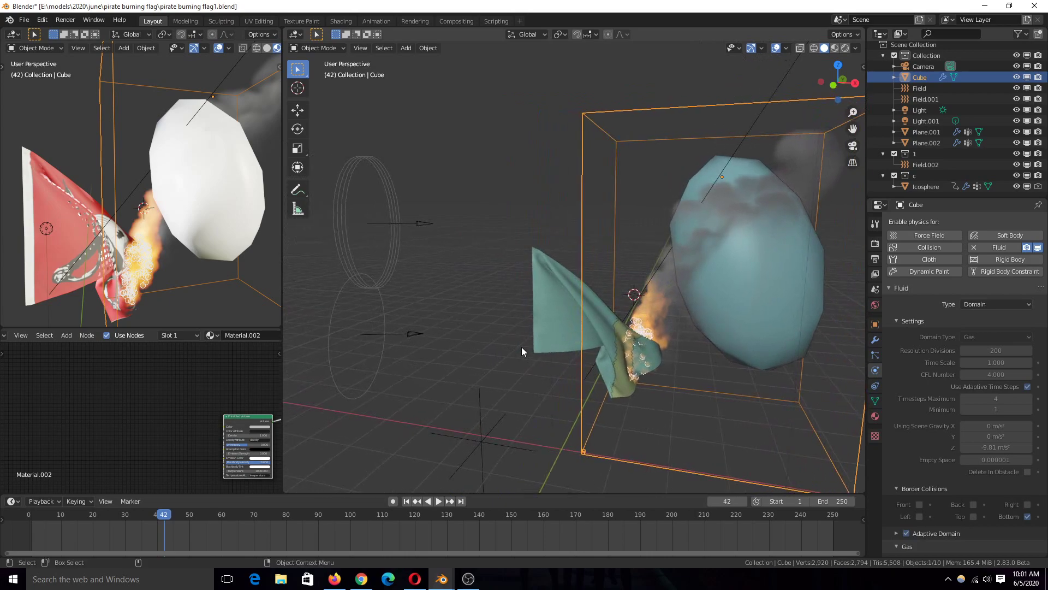
left_click(539, 322)
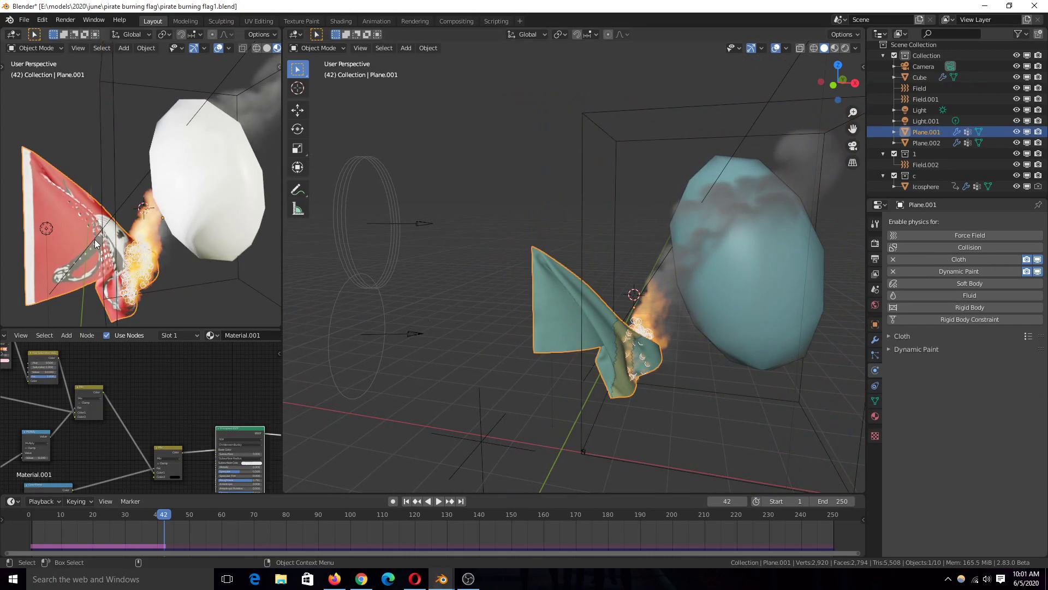
key("KP_Divide")
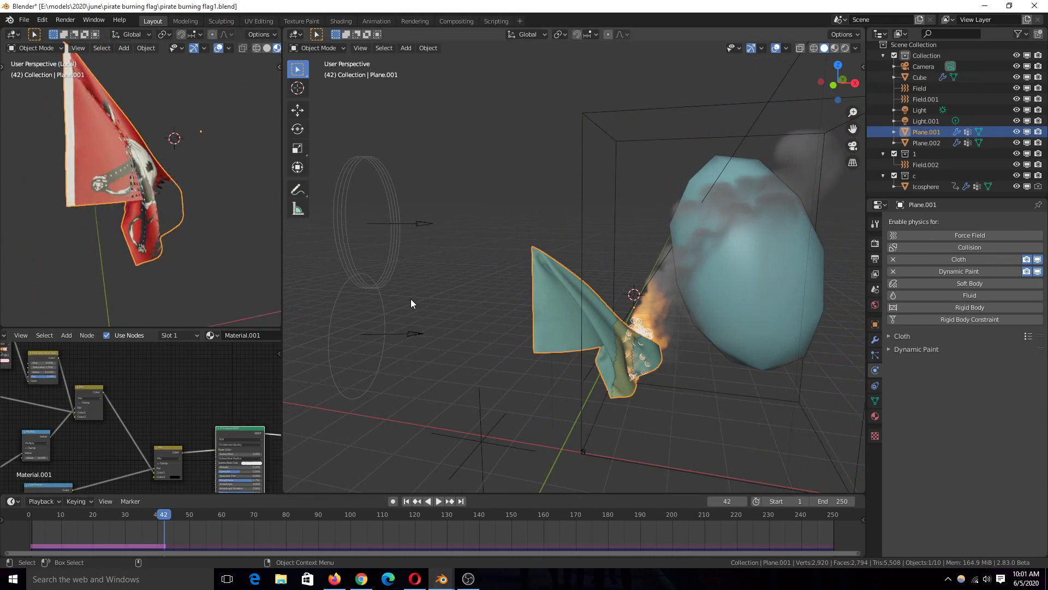
left_click(20, 525)
scroll(116, 204, "down", 2)
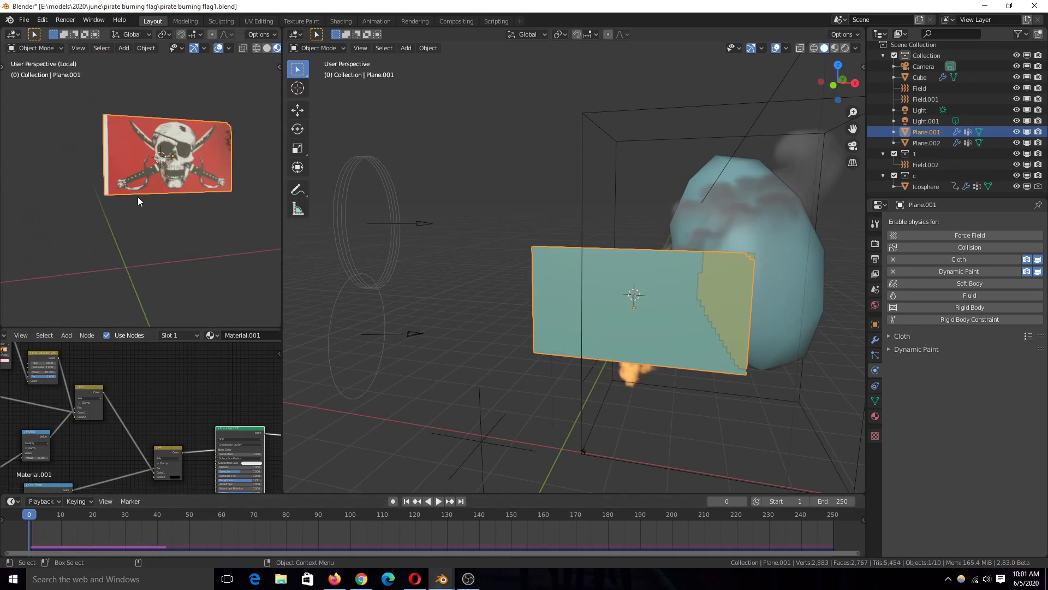
- Play the animation on to frame 11 to view the burn spreading on the isolated flag, and save the file
key("space")
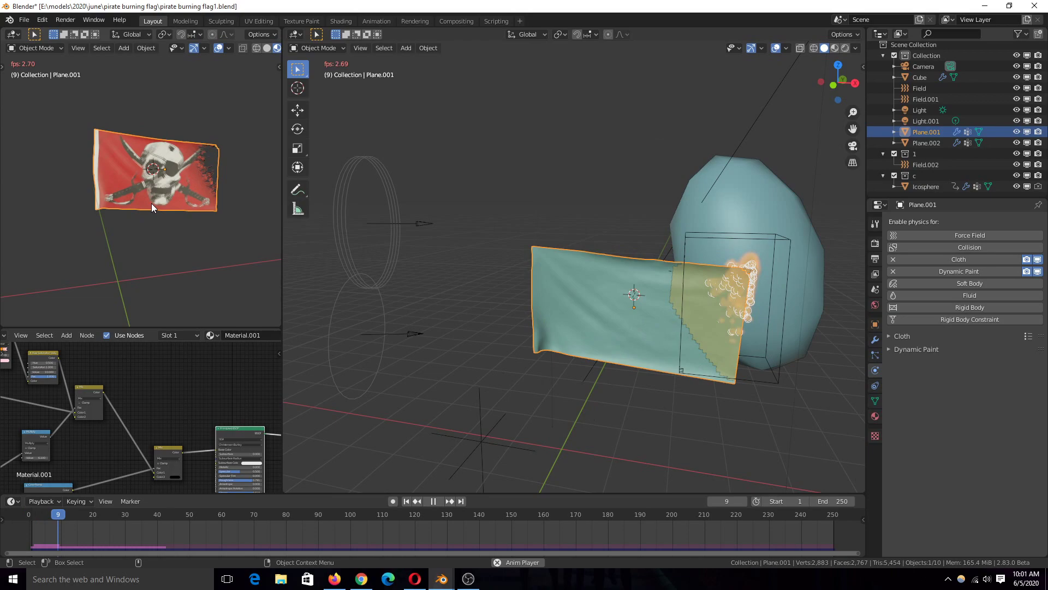
key("space")
key("ctrl+s")
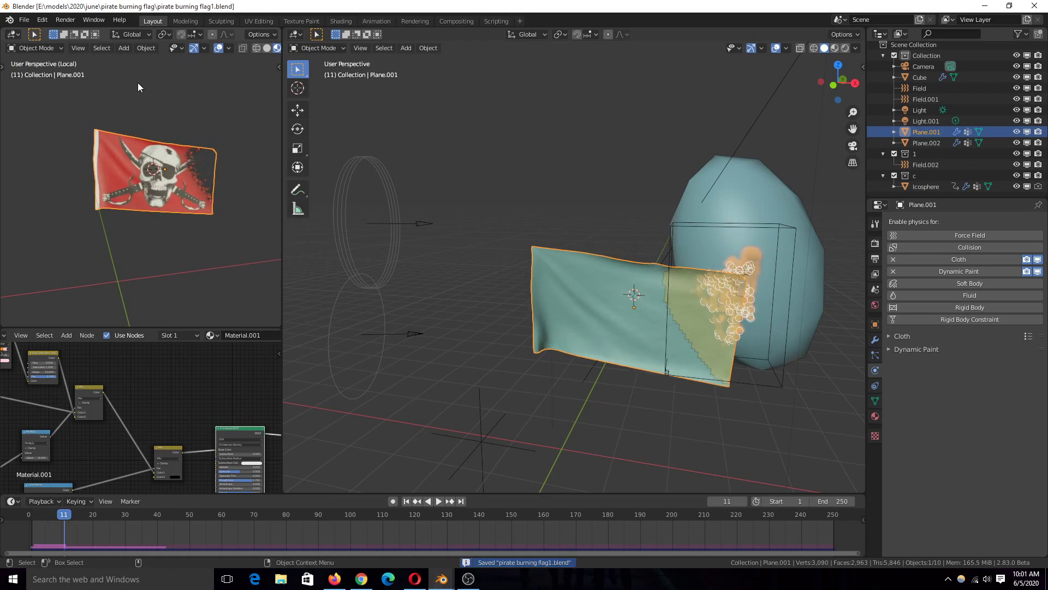
left_click(158, 48)
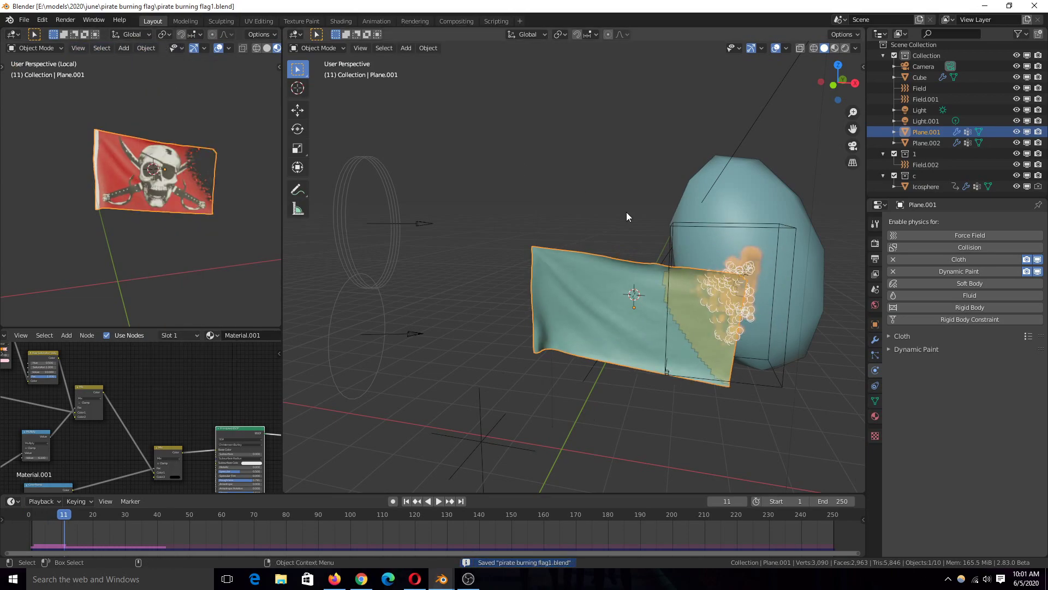
- Set the render output path to a new folder named 4 inside C:\tmp\New Folder(1)\, and save the file
left_click(875, 355)
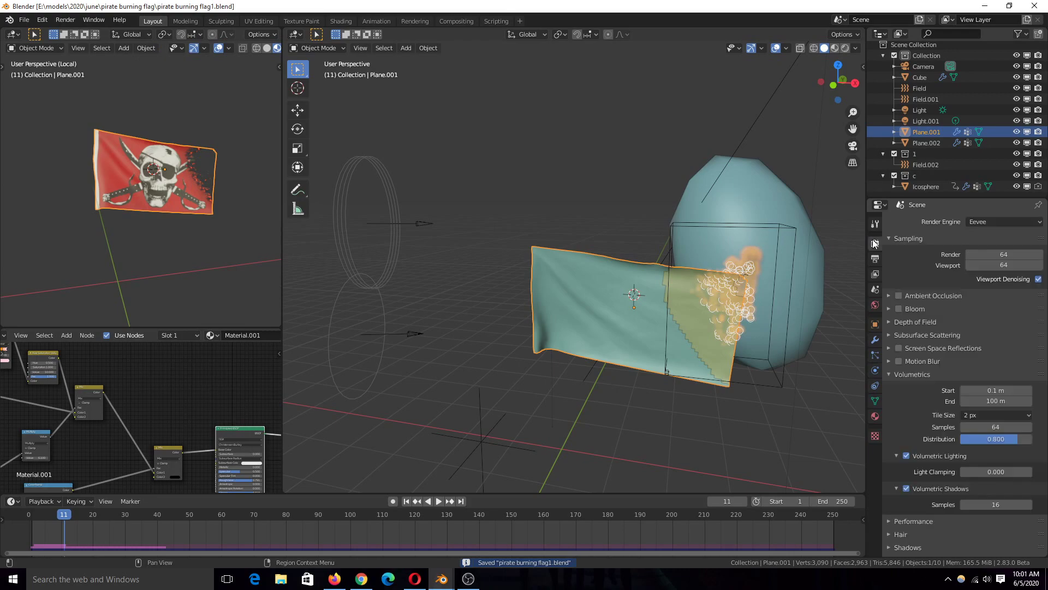
left_click(876, 305)
left_click(875, 324)
left_click(875, 305)
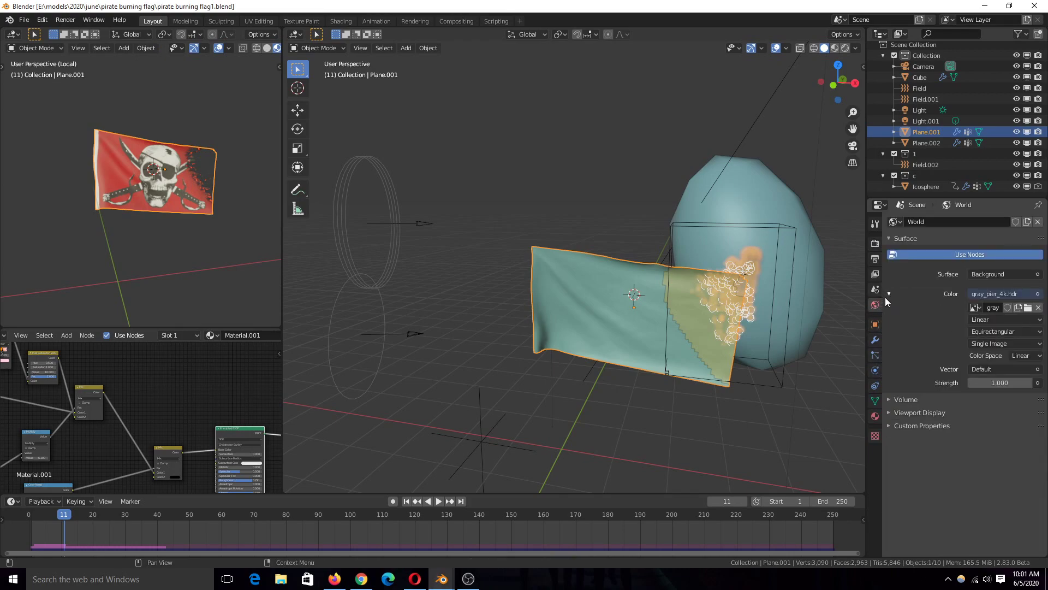
left_click(874, 262)
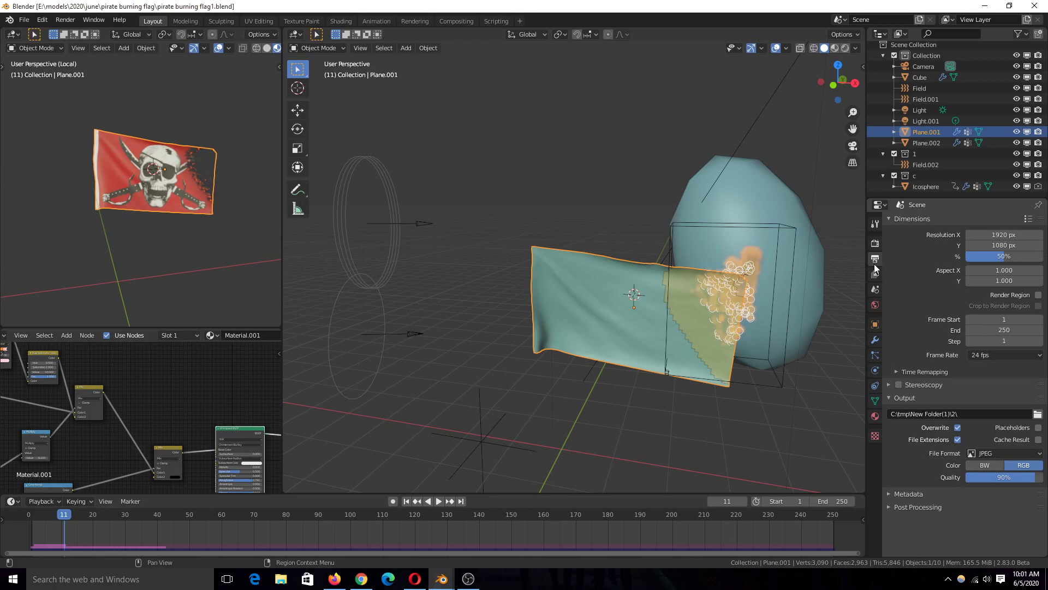
left_click(1037, 414)
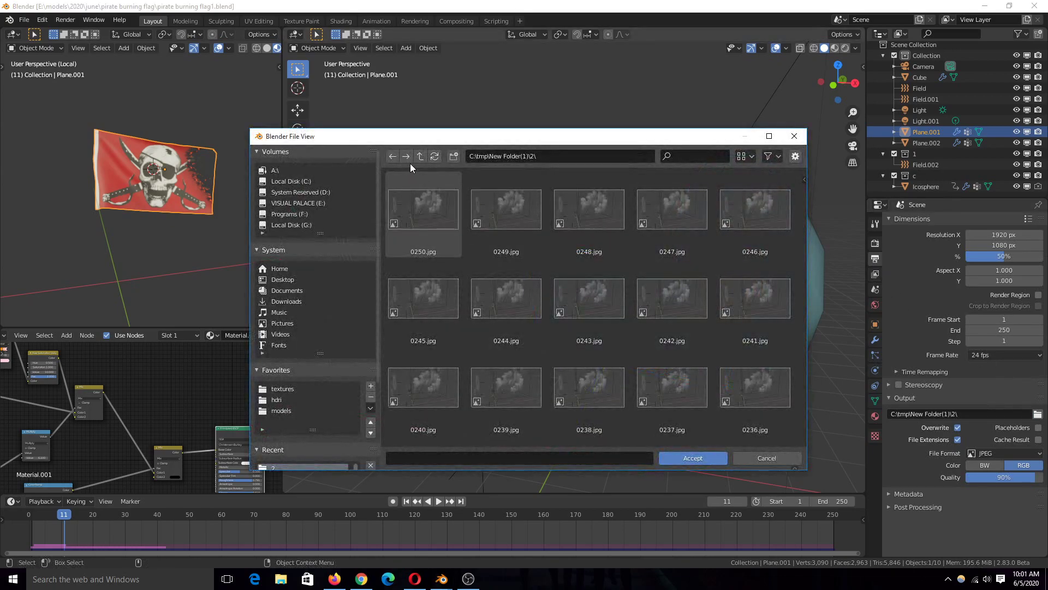
left_click(420, 156)
left_click(454, 156)
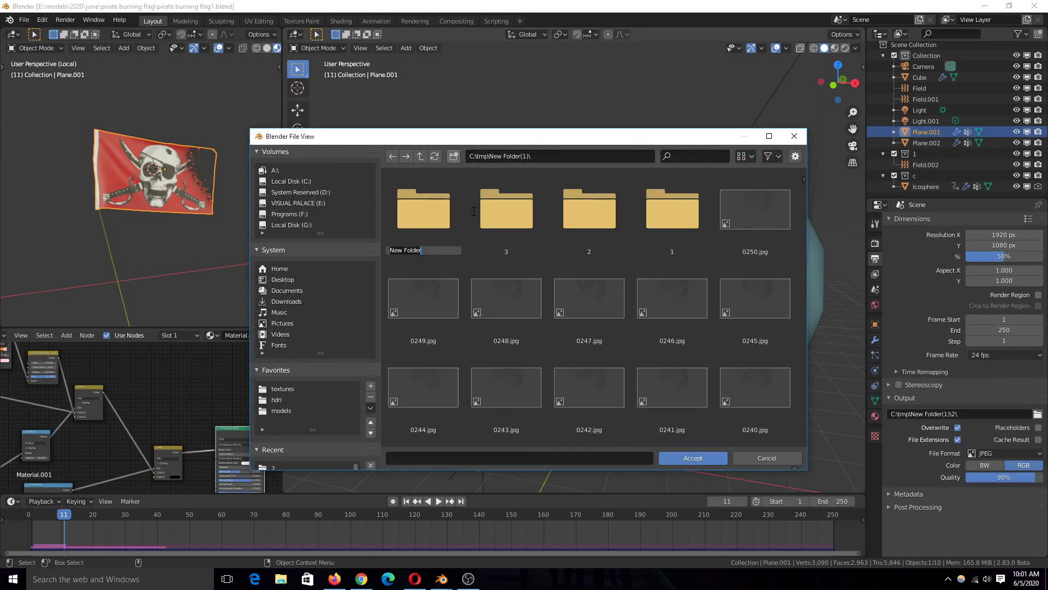
type("4")
key("Return")
double_click(435, 214)
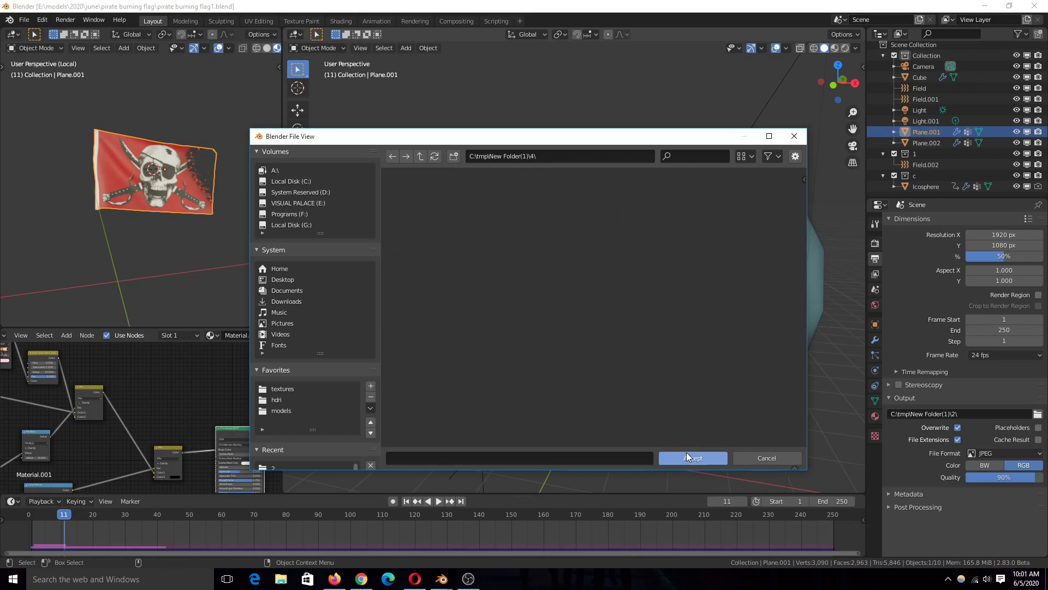
left_click(687, 454)
key("ctrl+s")
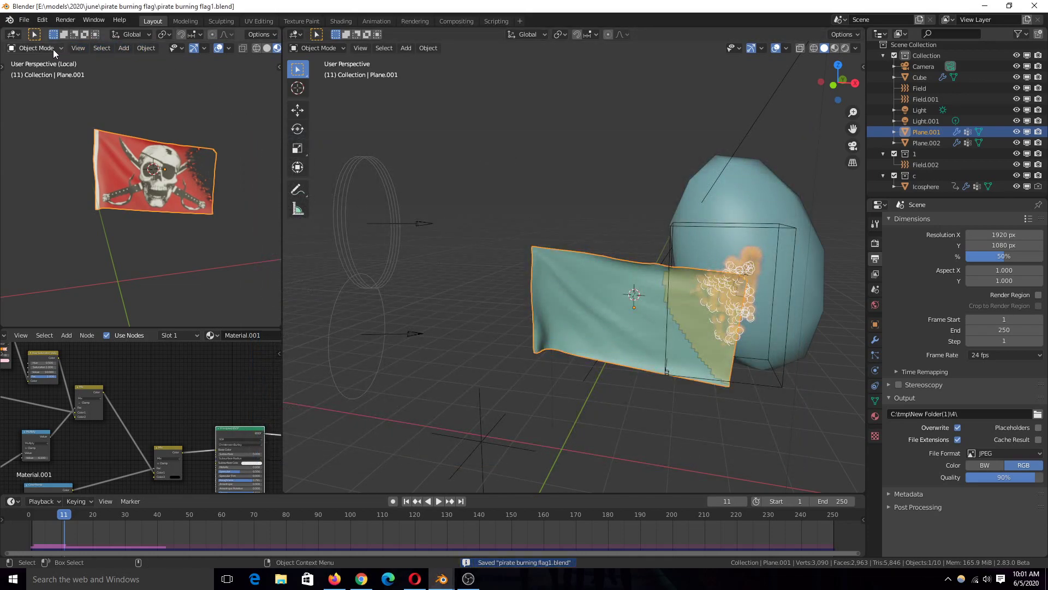
- Render the viewport animation of the isolated flag up to frame 112, stop it there, and close the render window
left_click(65, 20)
left_click(136, 250)
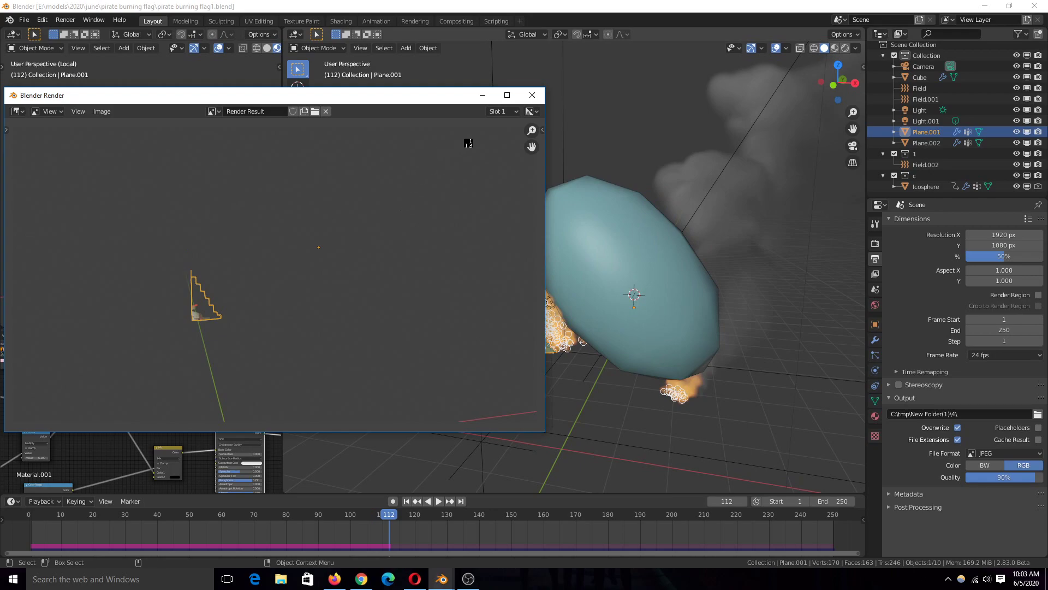
key("Escape")
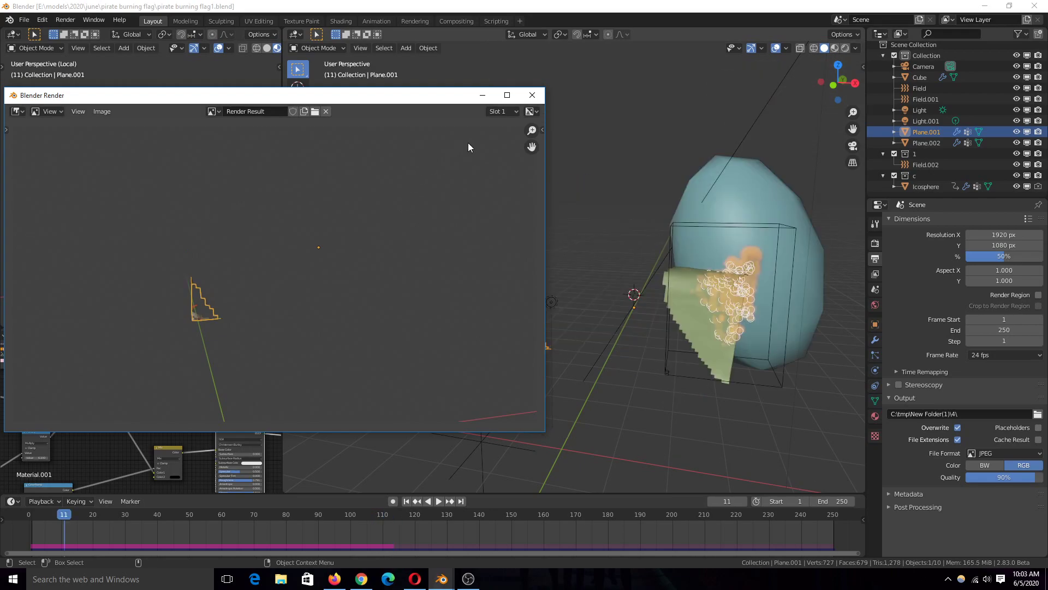
left_click(532, 95)
- Play back the rendered image sequence of the burning flag and close the player
left_click(67, 20)
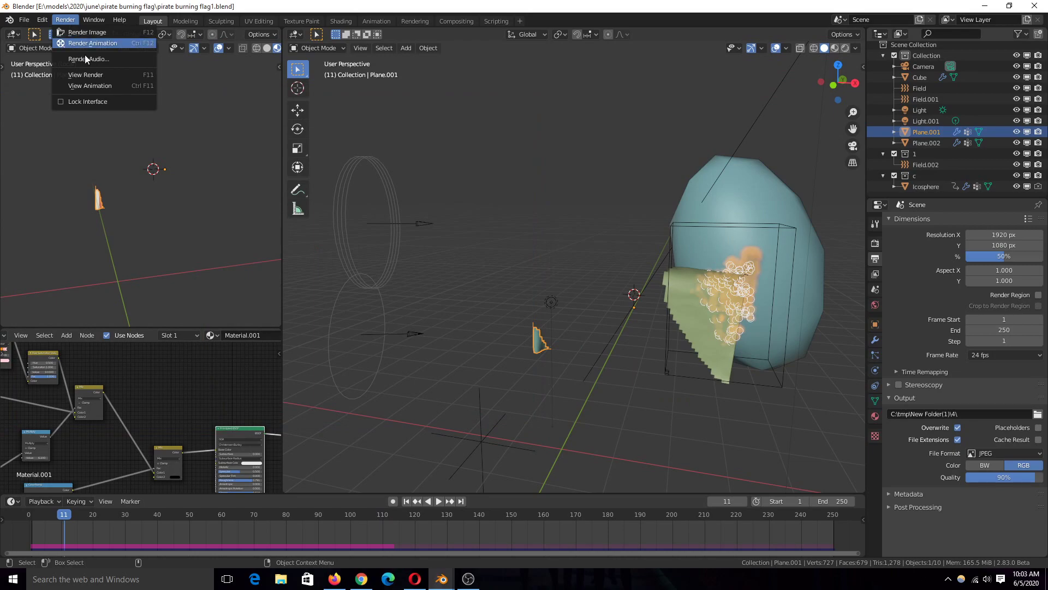
left_click(118, 86)
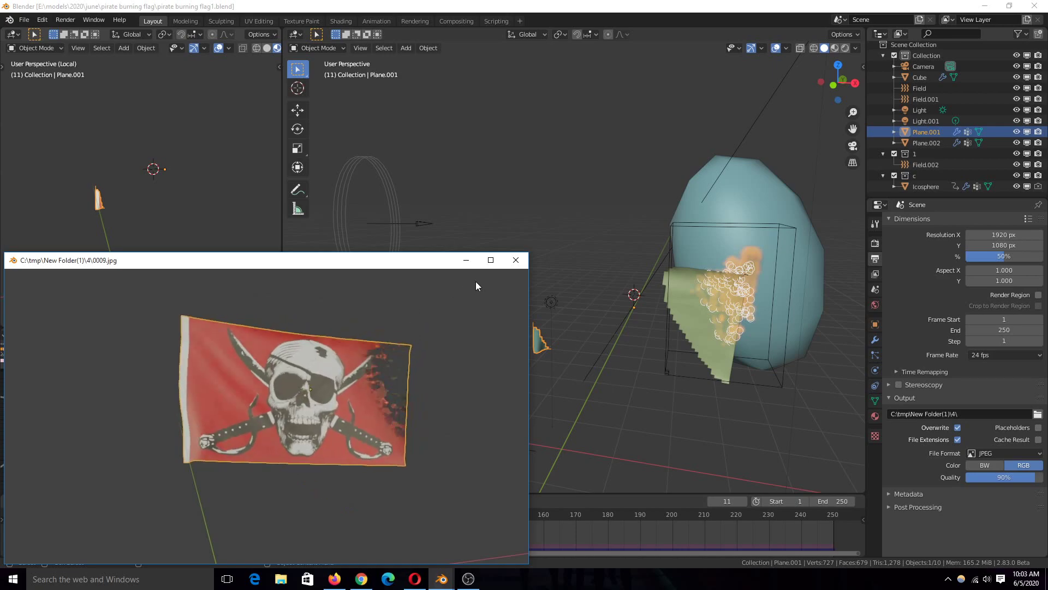
left_click(514, 260)
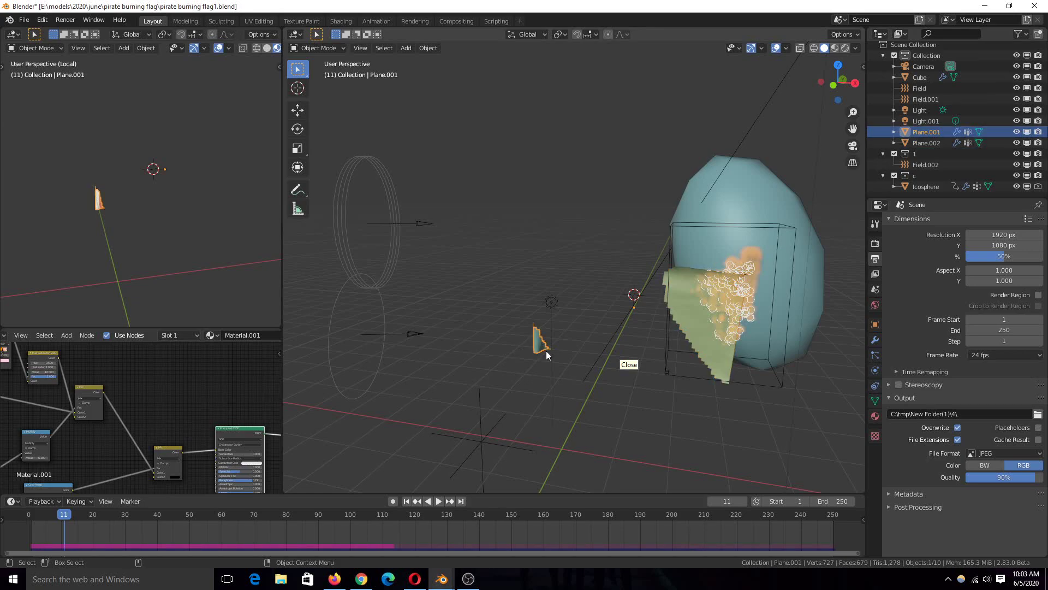
- Restart the simulation from the beginning of the timeline and advance it to frame 5
left_click(15, 529)
key("space")
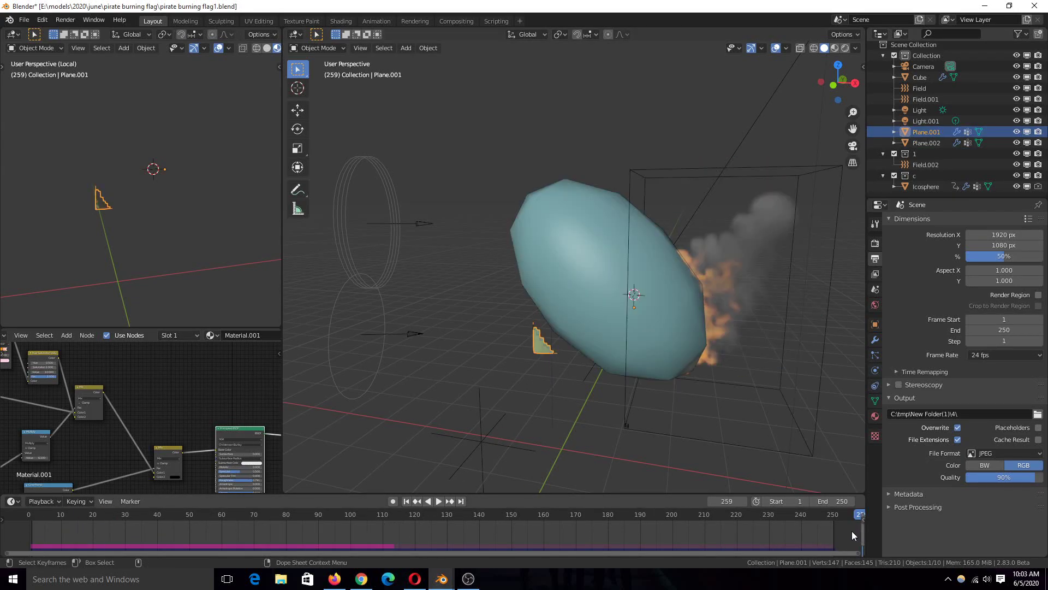
key("space")
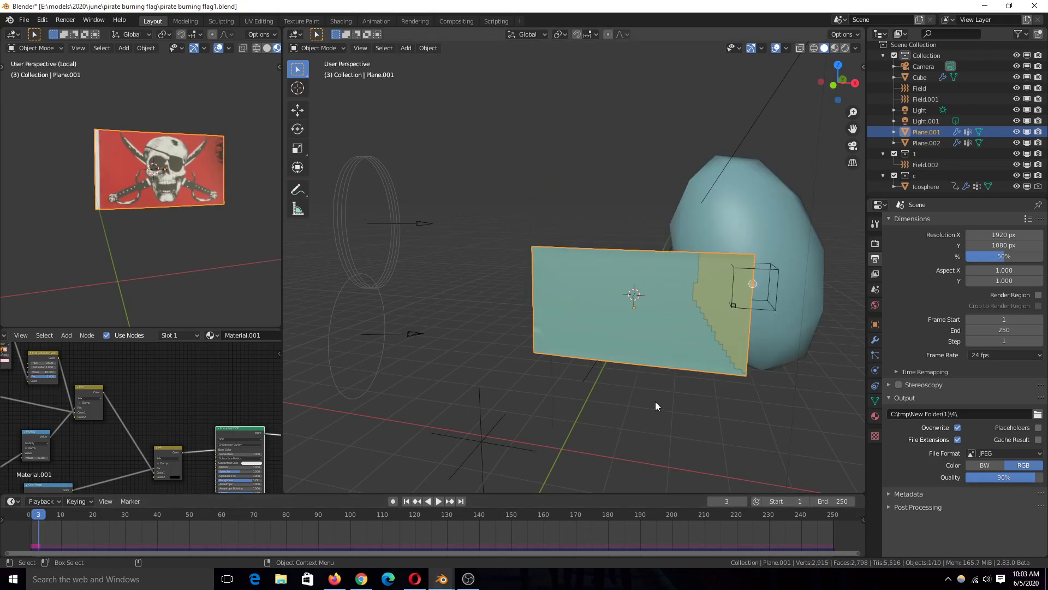
middle_click_drag(654, 402, 683, 397)
key("Right")
key("Right")
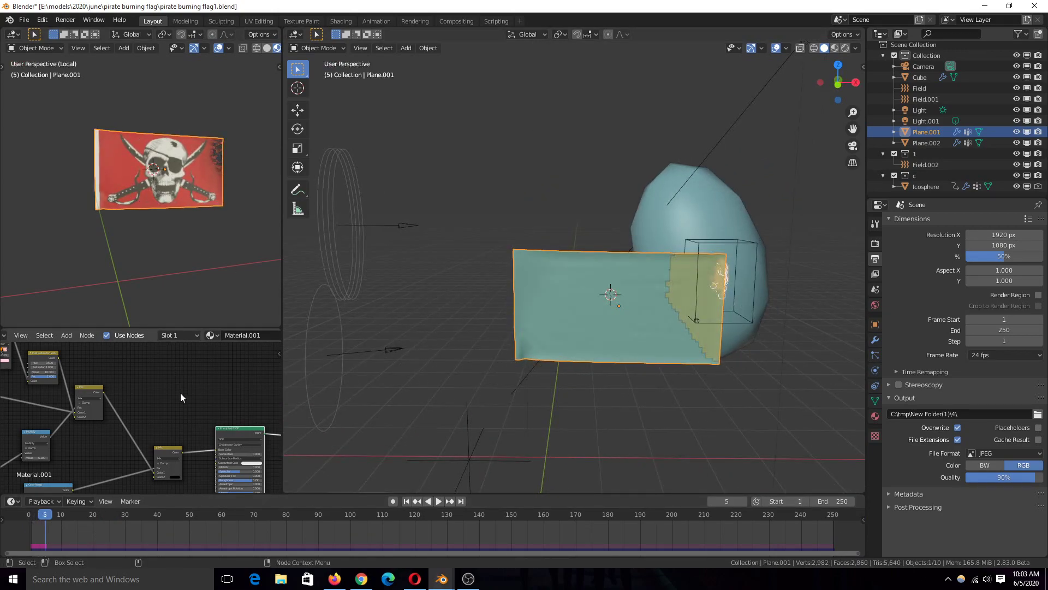
- Examine the Material.001 node tree from its Vertex Color input to the shader, and save the file
scroll(181, 393, "down", 5)
middle_click_drag(180, 408, 249, 361)
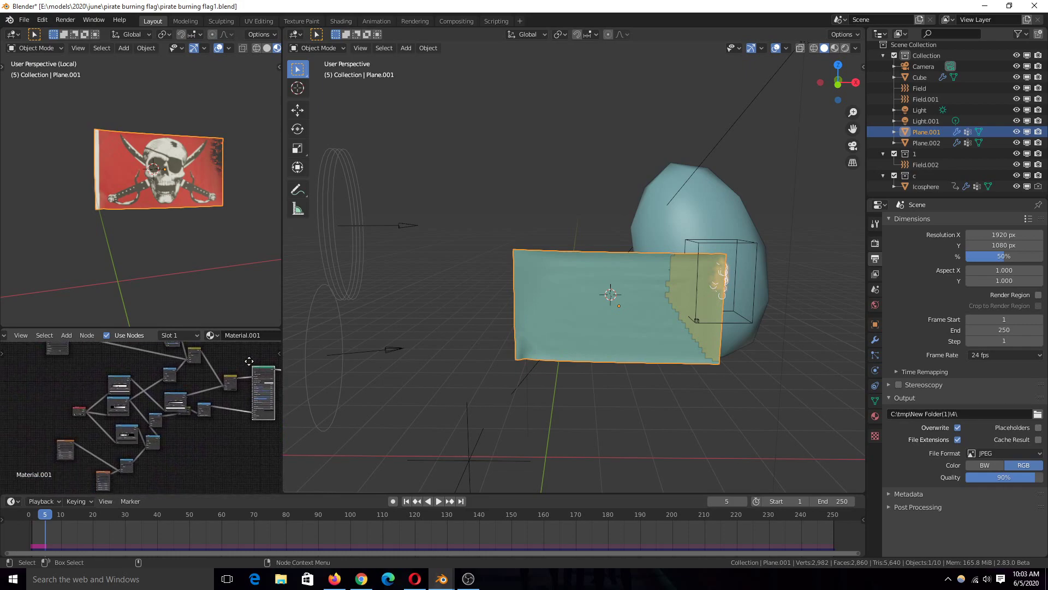
scroll(147, 399, "up", 3)
middle_click_drag(155, 404, 129, 385)
key("ctrl+s")
scroll(118, 410, "up", 2)
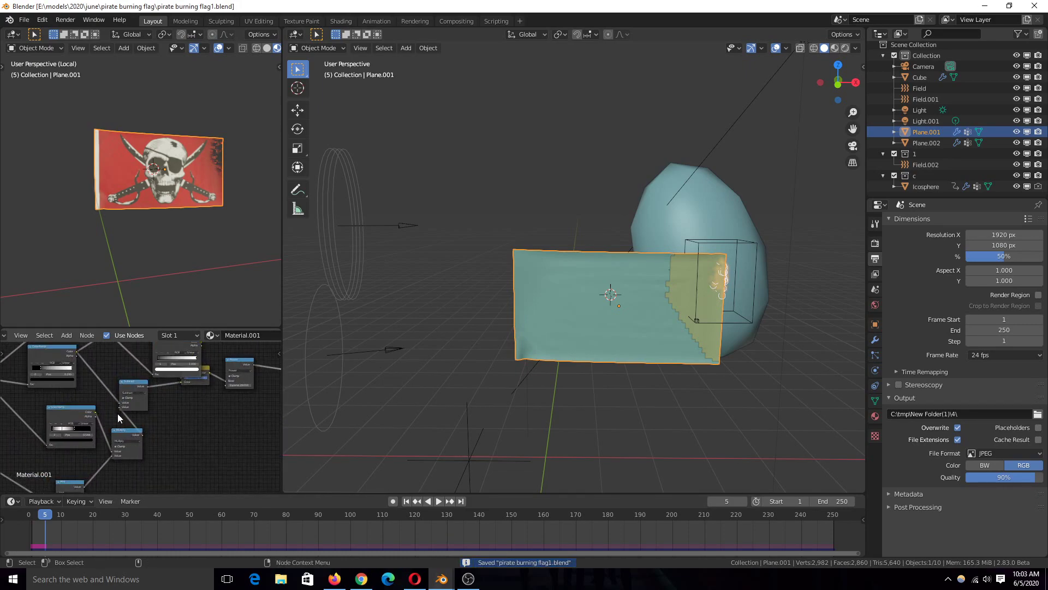
middle_click_drag(119, 415, 169, 413)
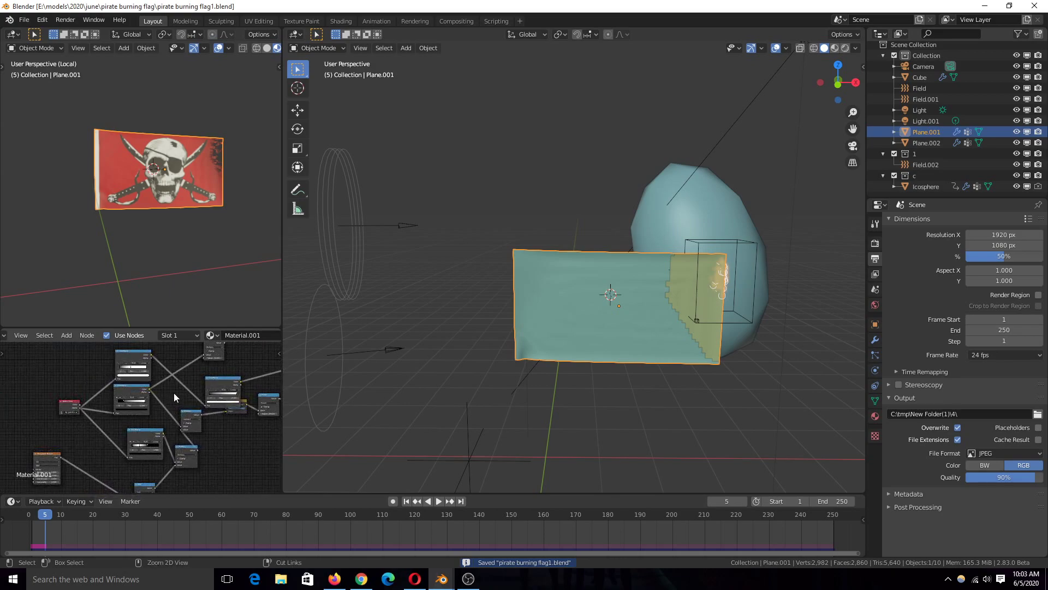
- Expand Plane.001's Dynamic Paint settings and examine Surface.001's format, frame range, Paint surface type, cache and output layers
left_click(873, 354)
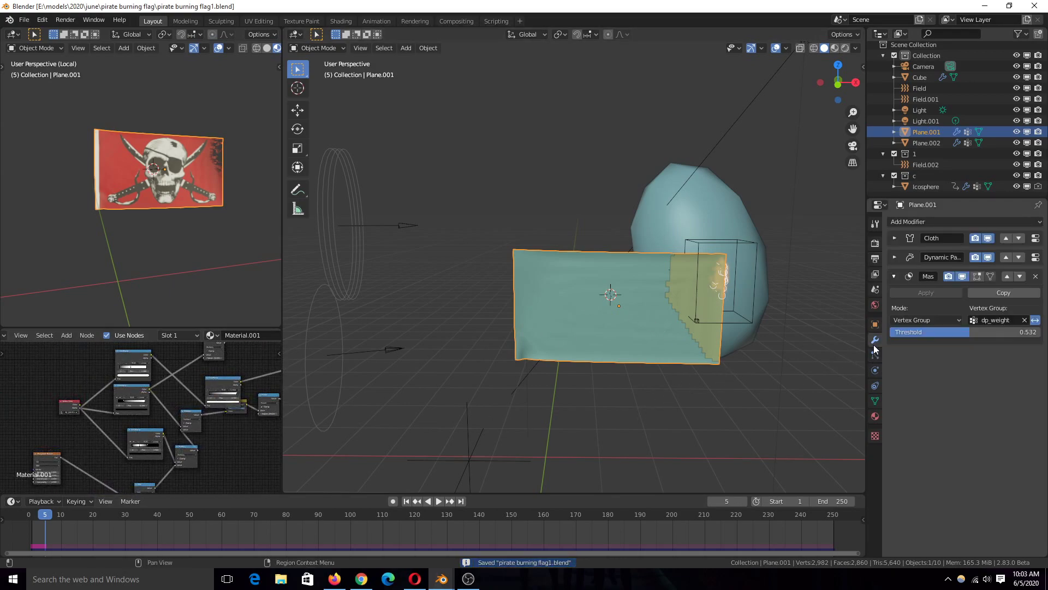
left_click(875, 371)
left_click(904, 345)
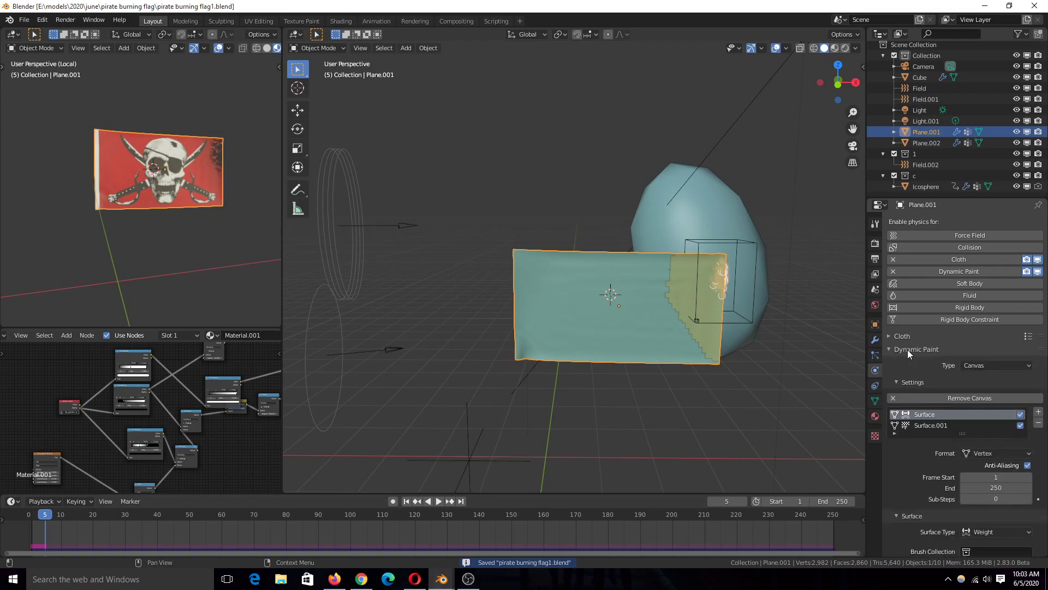
left_click(929, 425)
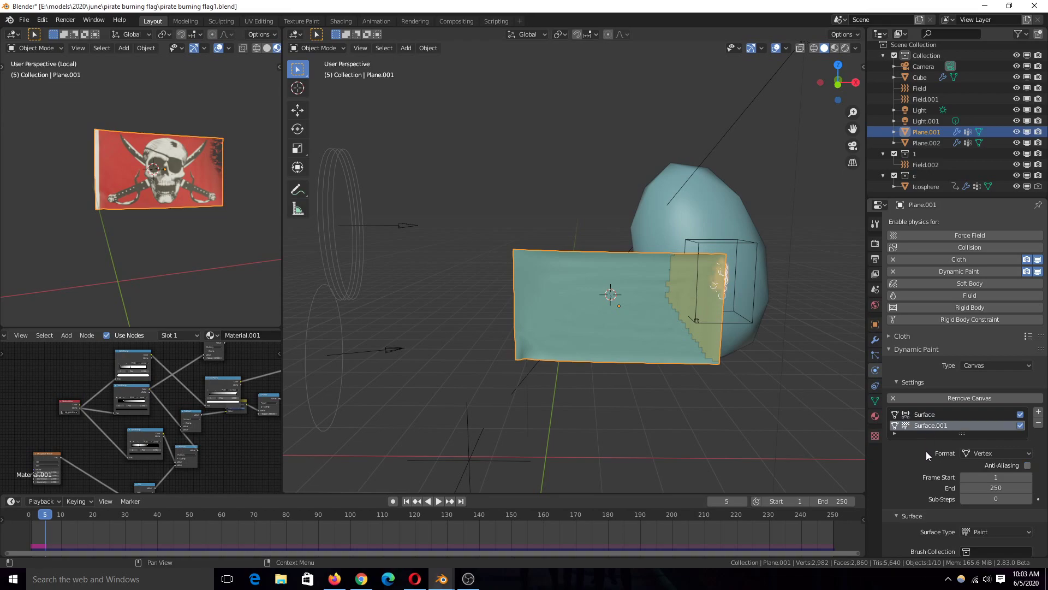
scroll(925, 450, "down", 1)
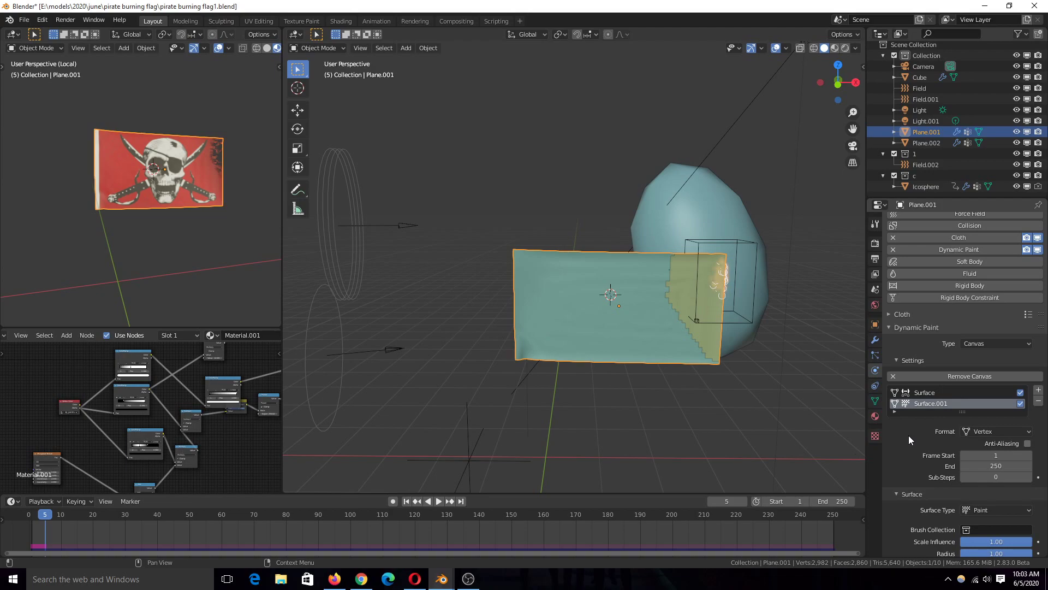
scroll(908, 435, "down", 2)
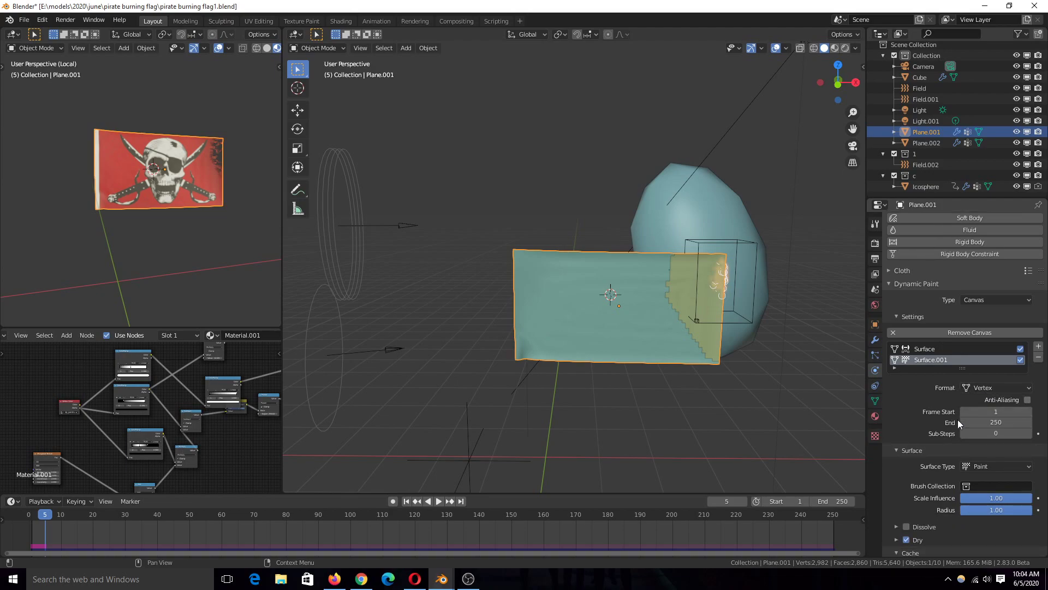
scroll(889, 486, "down", 1)
left_click(989, 444)
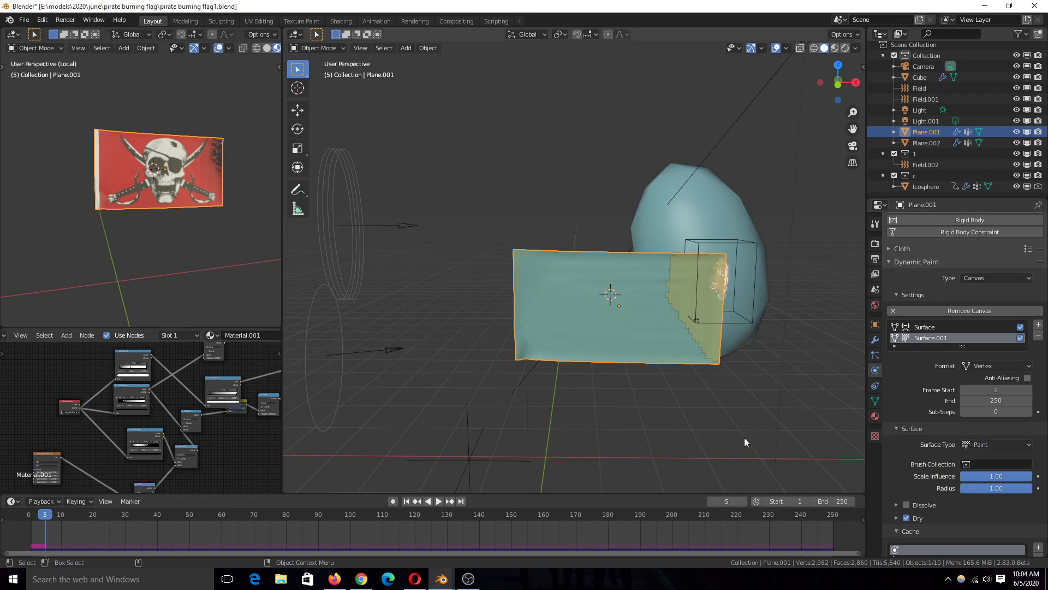
scroll(900, 447, "down", 5)
scroll(923, 447, "down", 2)
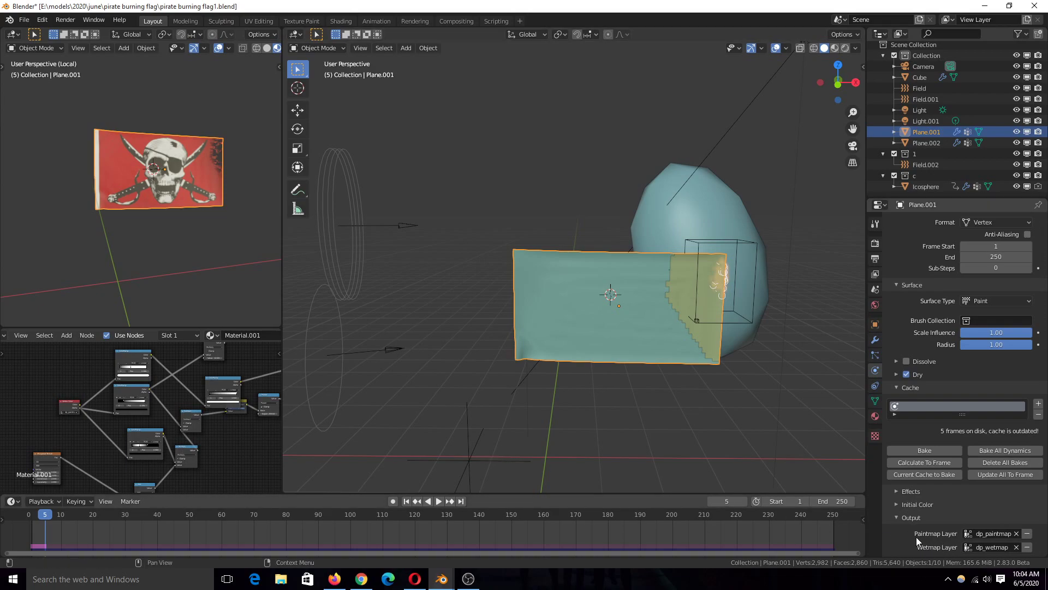
- Examine the Vertex Color node in Material.001 and its dp_paintmap layer
scroll(55, 375, "up", 4)
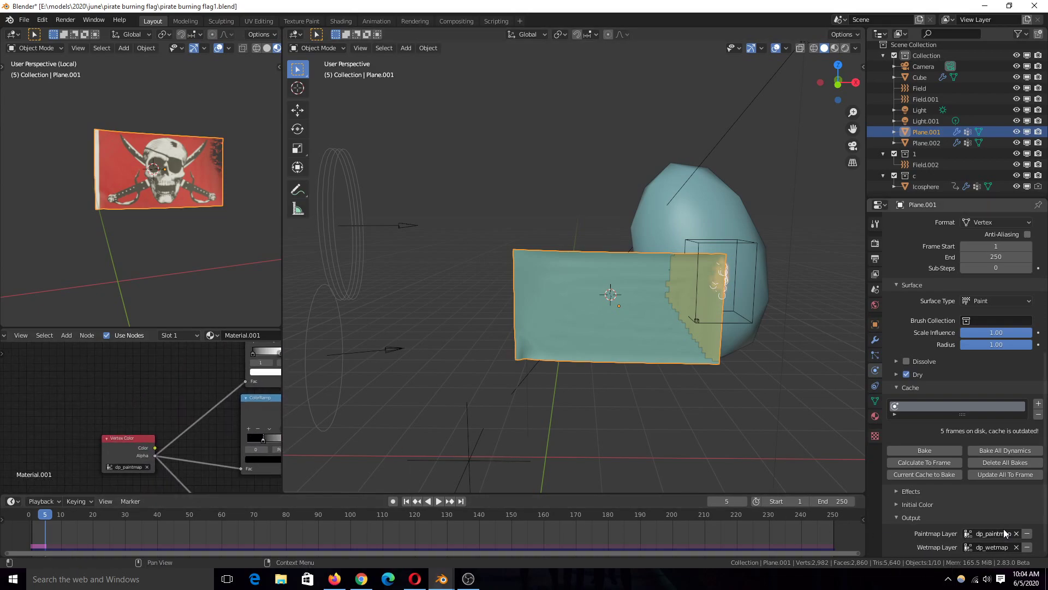
scroll(183, 440, "up", 2)
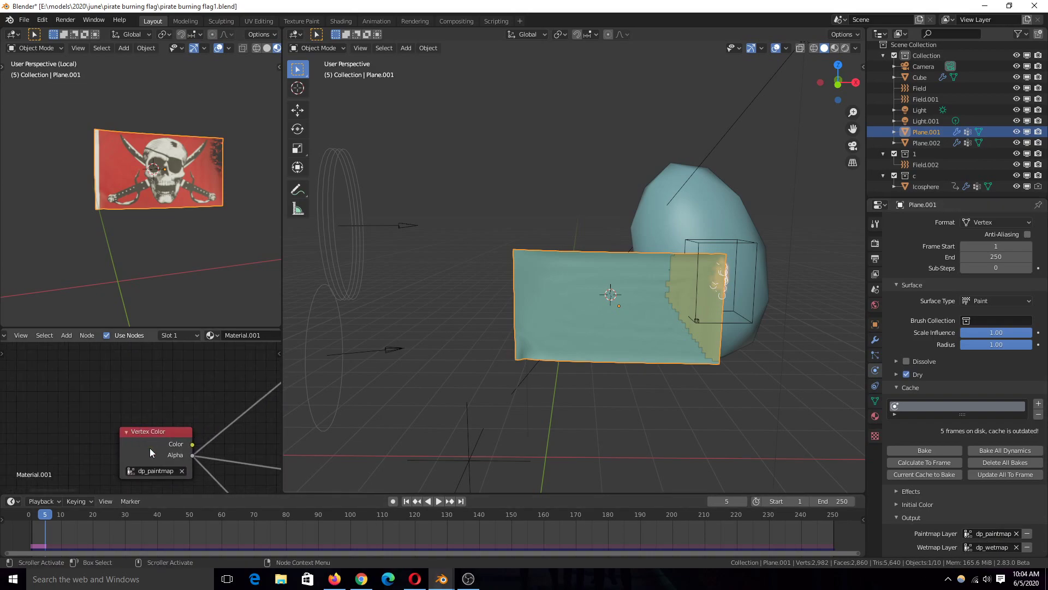
scroll(90, 424, "down", 2)
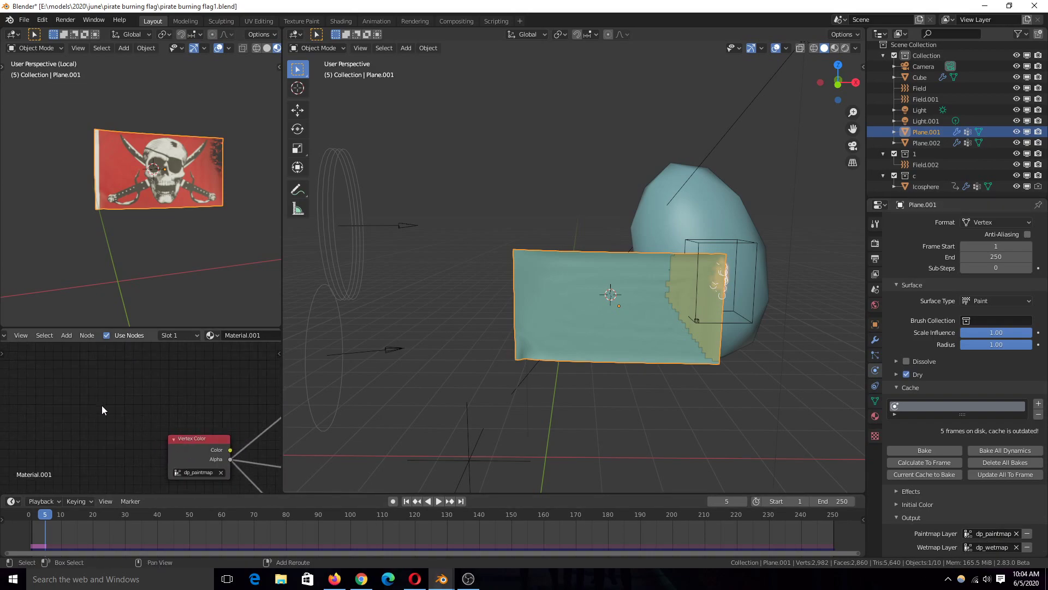
- Try adding an Attribute node near the Vertex Color node in Material.001, and undo it
key("shift+a")
mouse_move(63, 332)
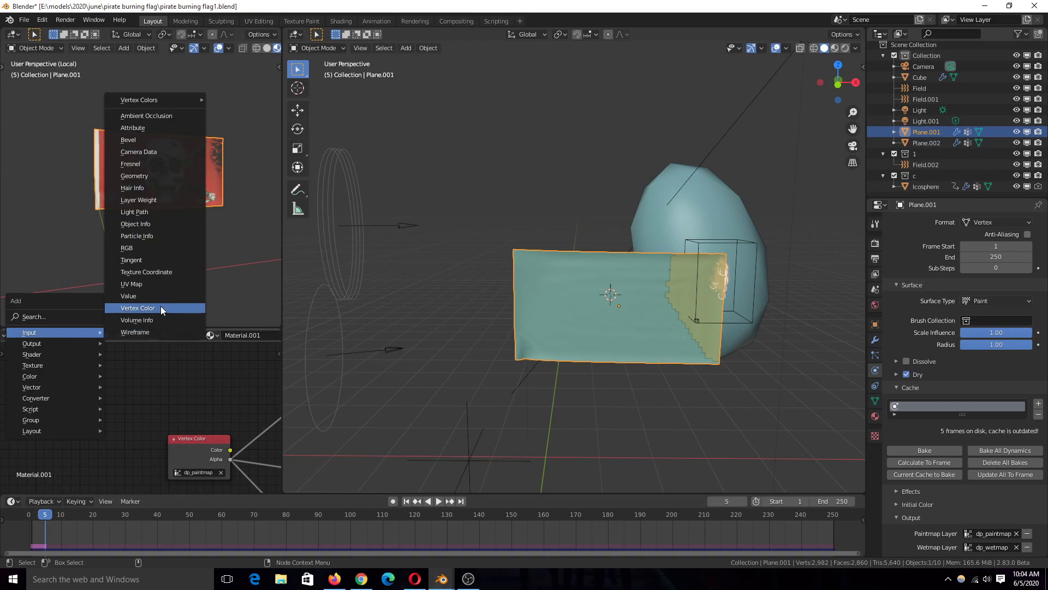
left_click(156, 127)
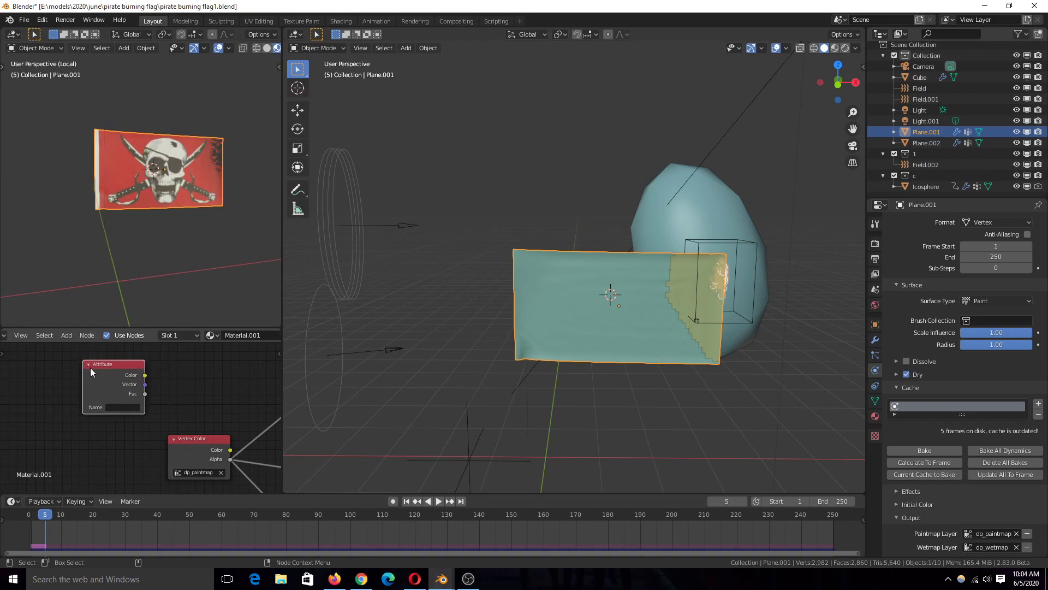
left_click(125, 415)
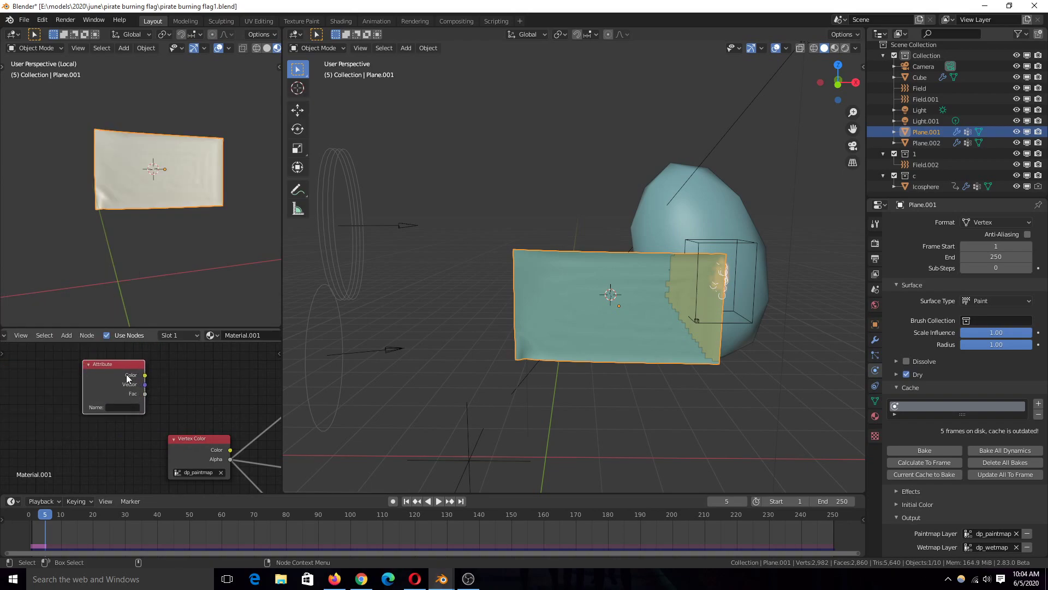
key("ctrl+z")
key("shift+a")
mouse_move(114, 386)
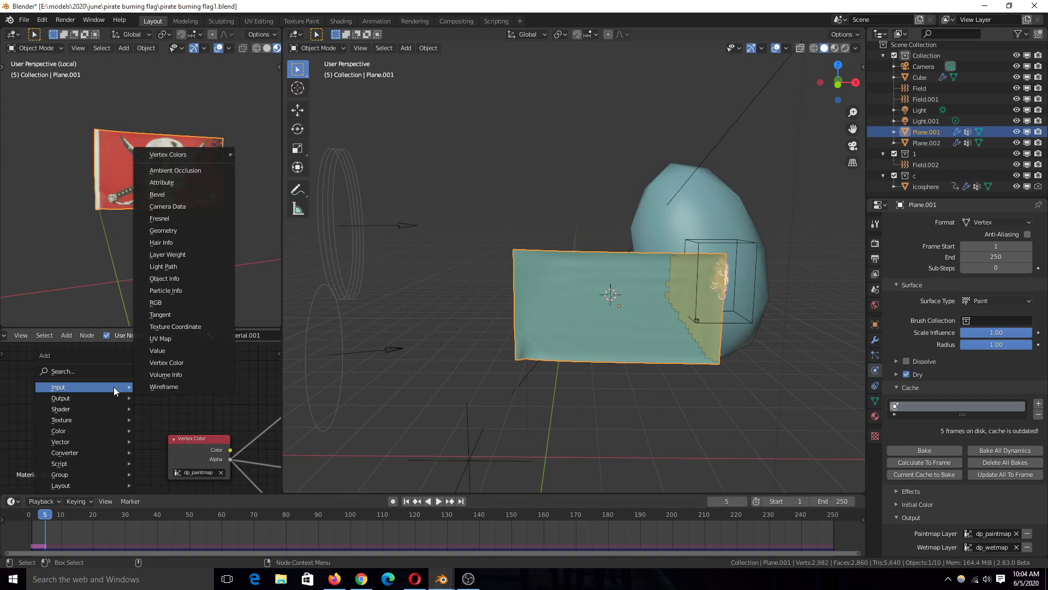
mouse_move(185, 154)
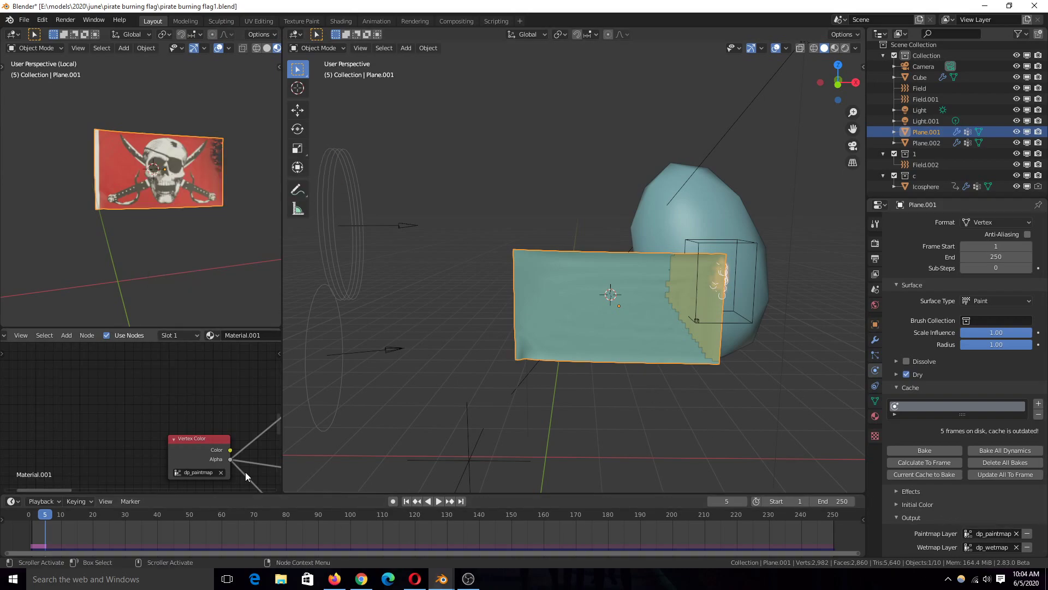
- Preview the output of Material.001's dp_paintmap Vertex Color node directly on the flag
scroll(164, 437, "up", 2)
left_click(140, 422, "ctrl+shift")
left_click(140, 421, "ctrl+shift")
left_click(140, 422, "ctrl+shift")
left_click(140, 421, "ctrl+shift")
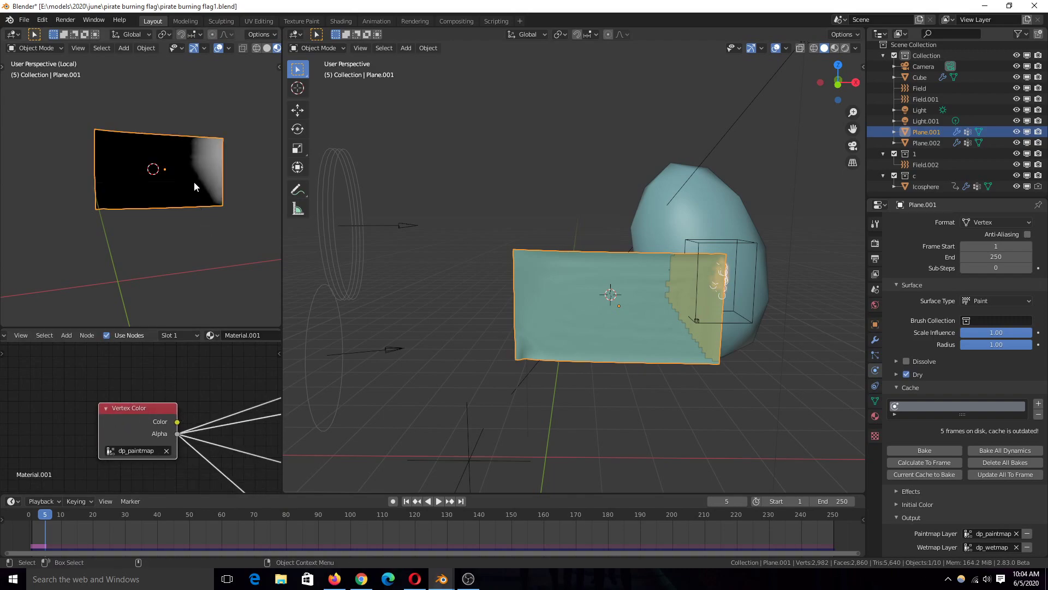
- Check how the paint map spreads over the flag at frames 23 and 64, and return to frame 11
right_click(102, 529)
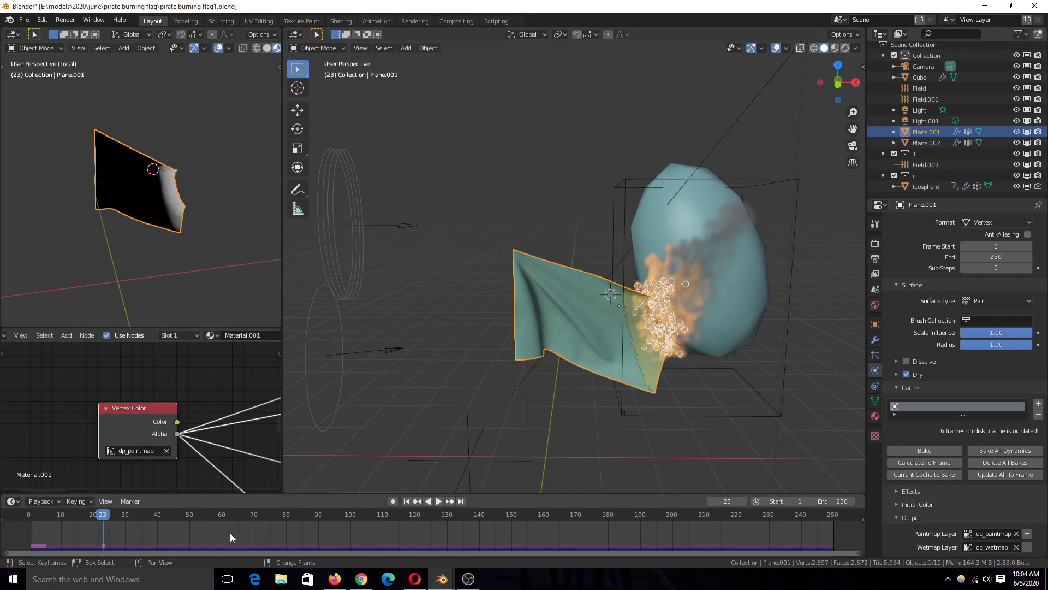
right_click(184, 525)
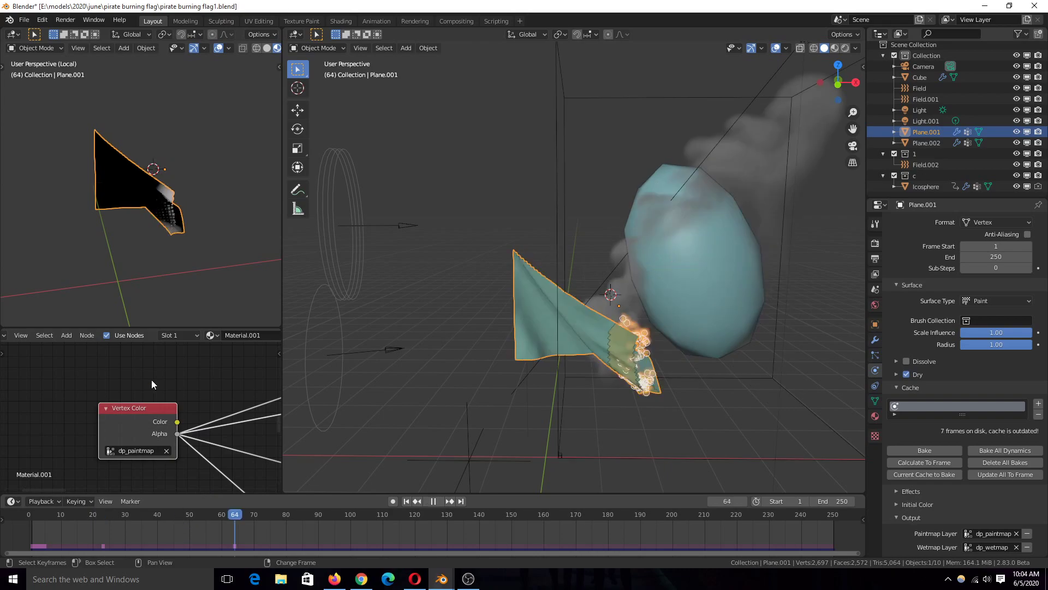
right_click(64, 533)
scroll(158, 431, "down", 2)
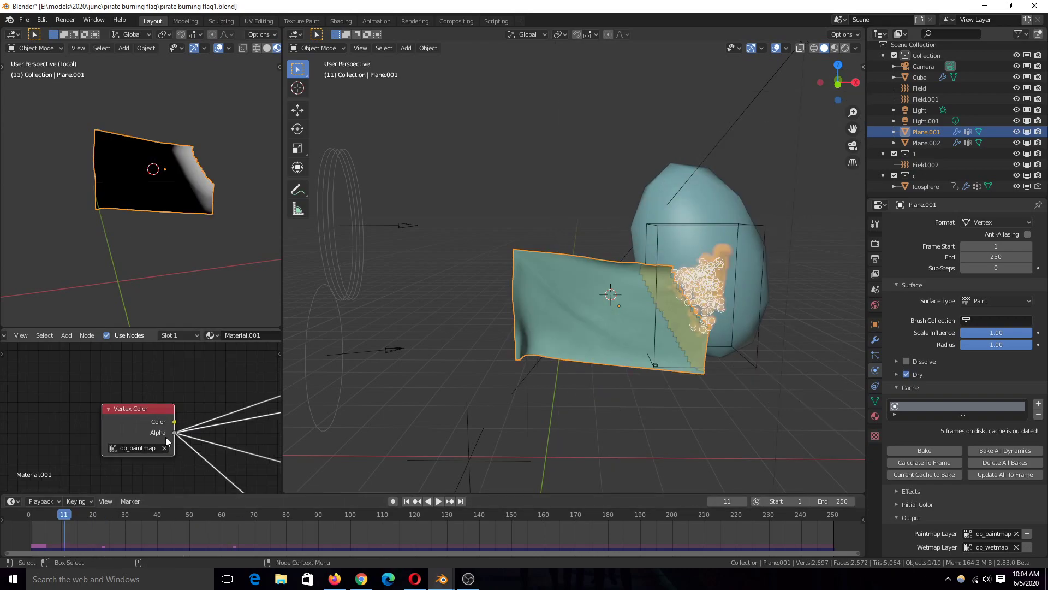
- Preview the nodes following Vertex Color one after another, through the Multiply node up to the Mix node
middle_click_drag(237, 453, 123, 450)
left_click(159, 425, "ctrl+shift")
scroll(267, 439, "down", 2)
middle_click_drag(218, 432, 167, 440)
left_click(169, 389, "ctrl+shift")
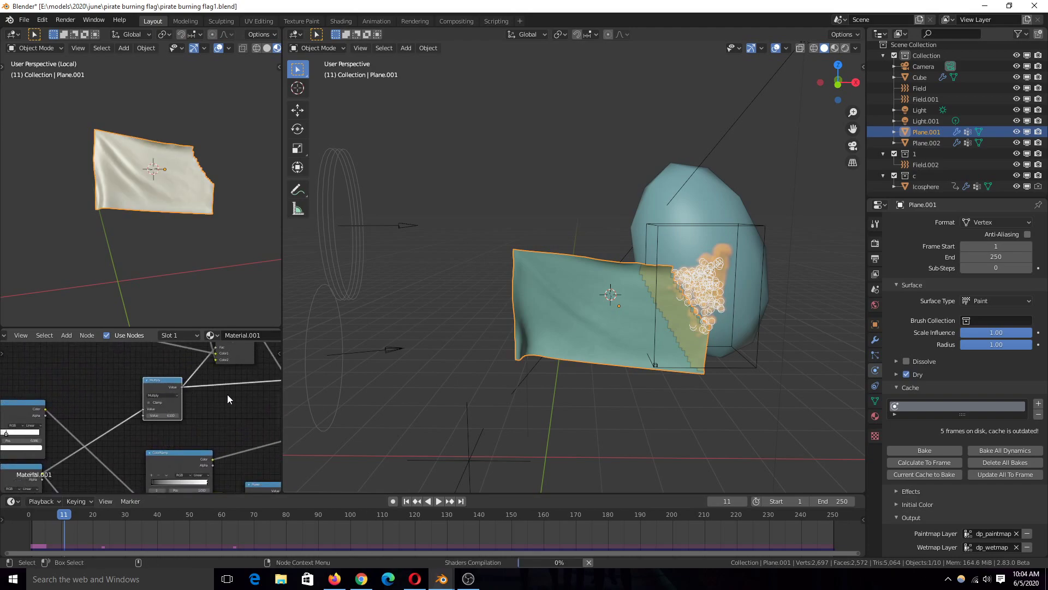
middle_click_drag(205, 410, 146, 483)
left_click(181, 397, "ctrl+shift")
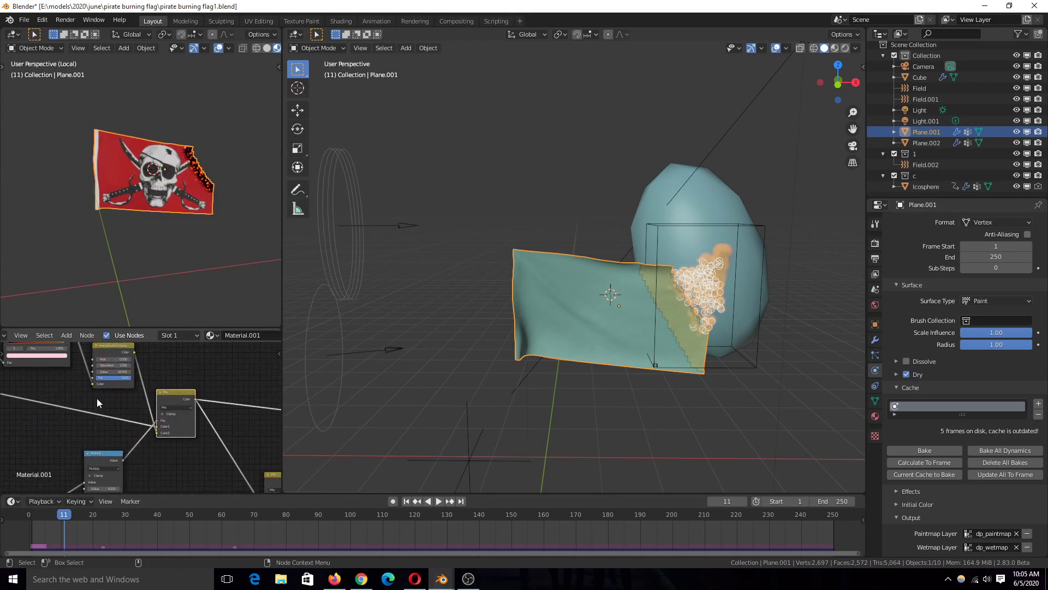
- Trace the ember color branch back to its source and preview its Musgrave Texture, Power and ColorRamp nodes on the flag
middle_click_drag(181, 396, 239, 409)
scroll(164, 229, "up", 5)
middle_click_drag(138, 397, 229, 421)
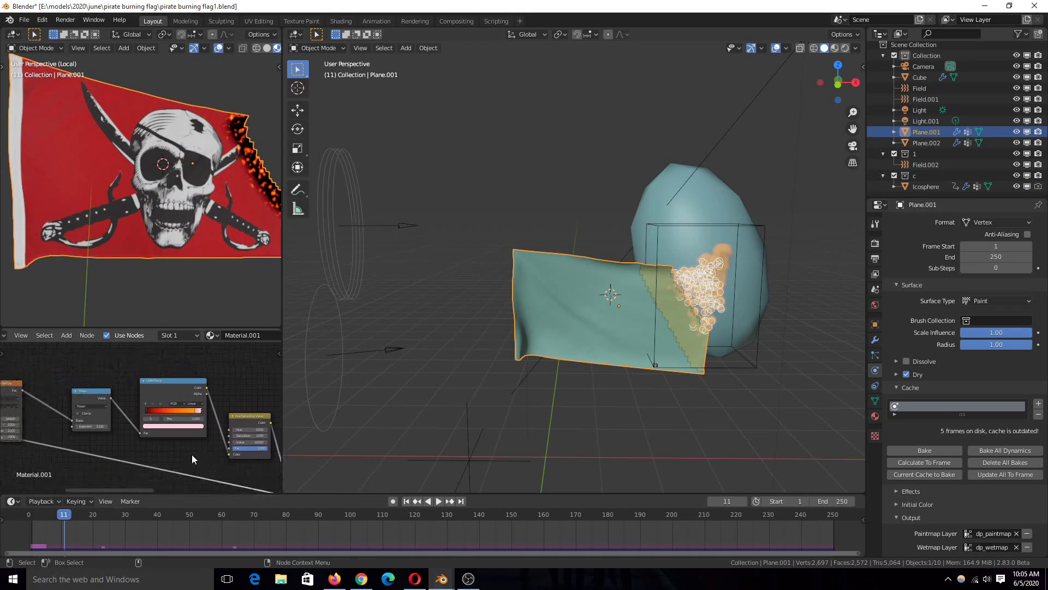
middle_click_drag(82, 404, 218, 467)
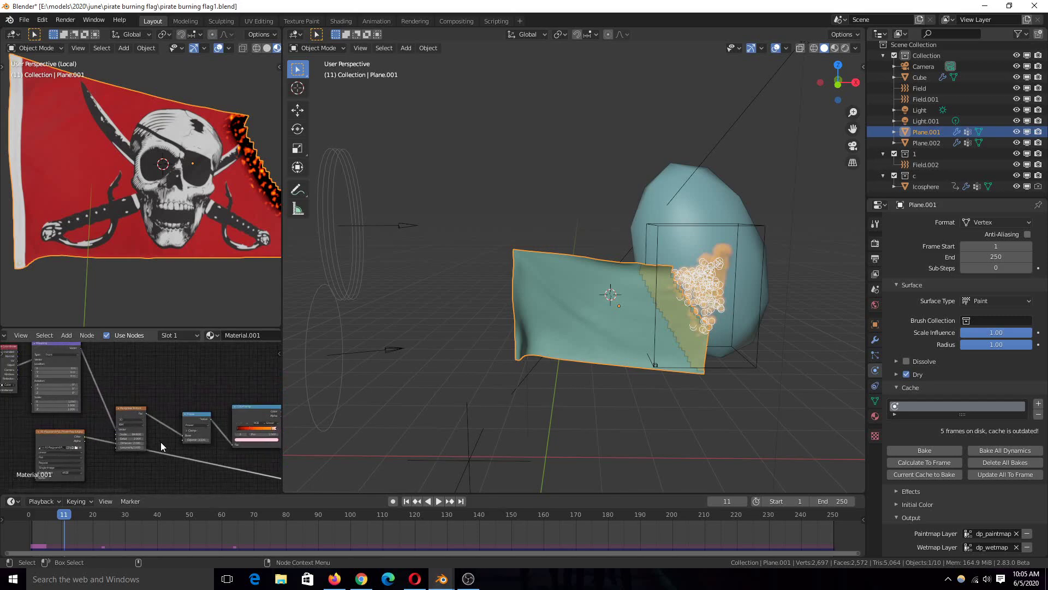
scroll(171, 418, "down", 2)
left_click(185, 428, "ctrl+shift")
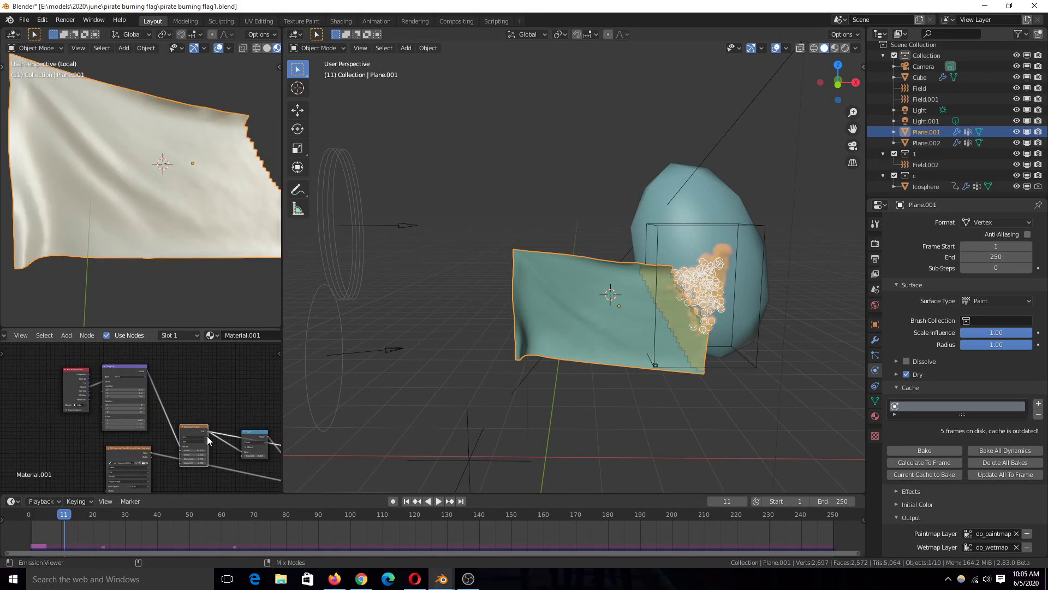
middle_click_drag(230, 448, 121, 437)
scroll(152, 425, "up", 2)
left_click(159, 437, "ctrl+shift")
left_click(196, 410, "ctrl+shift")
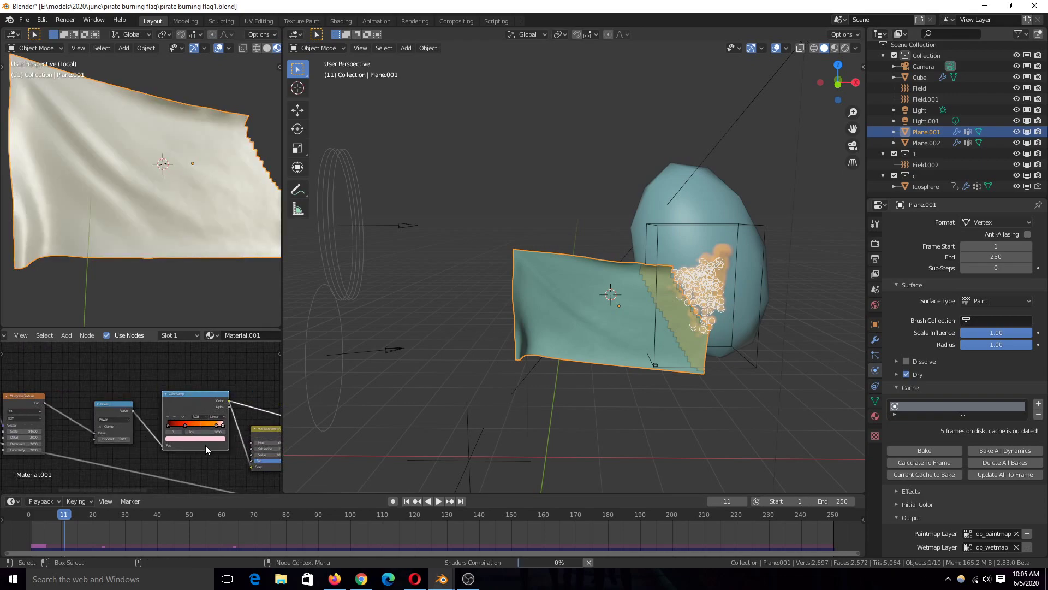
middle_click_drag(197, 410, 155, 407)
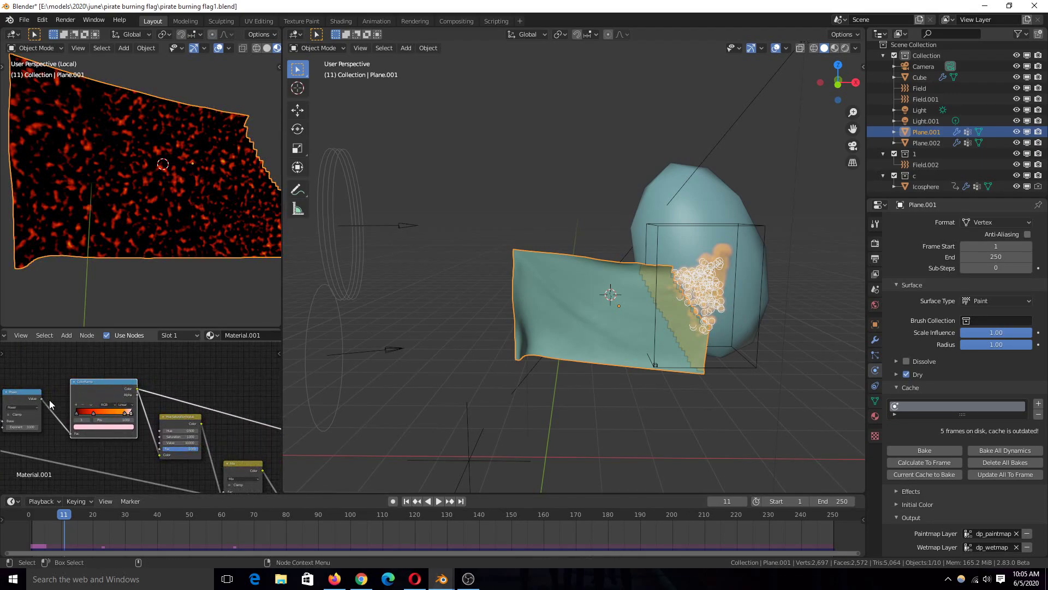
scroll(201, 440, "down", 1)
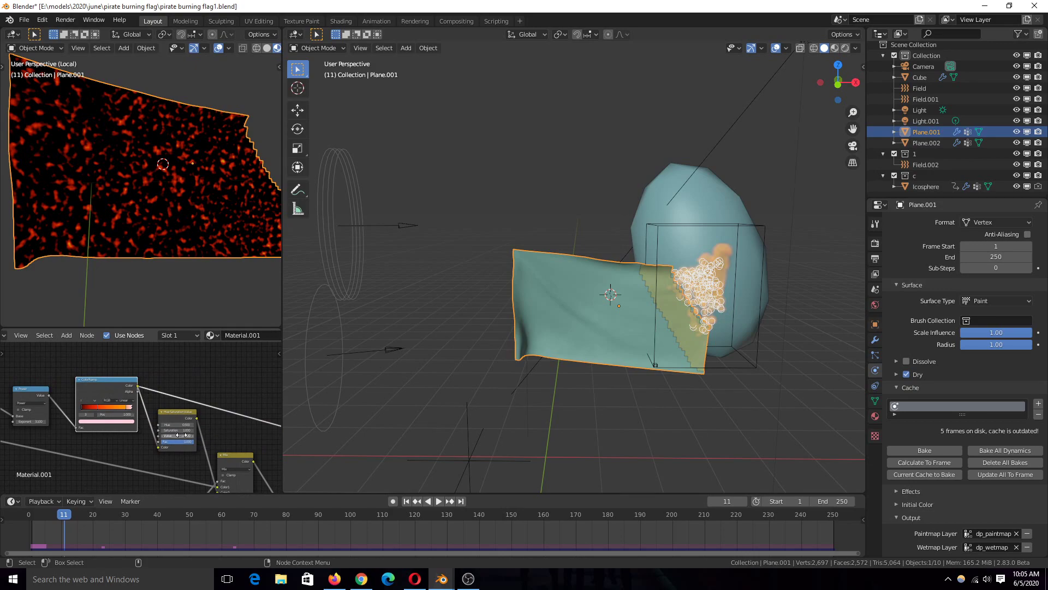
- Preview the ember Mix node, the color ramp and Multiply node that mask it, and the Mix result again
middle_click_drag(219, 477, 204, 430)
left_click(208, 432, "ctrl+shift")
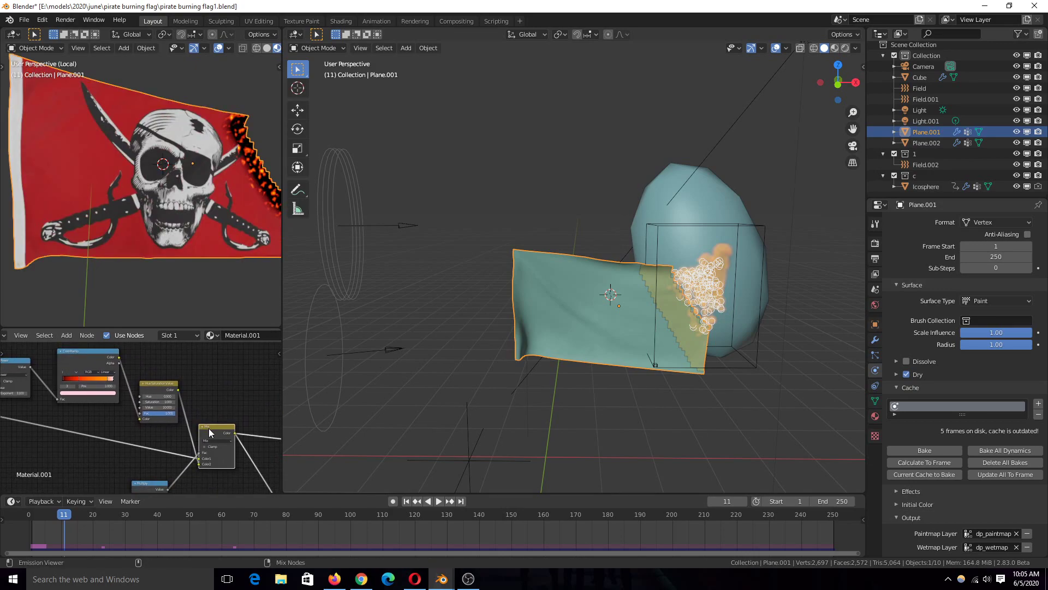
scroll(210, 423, "down", 4)
scroll(212, 411, "up", 3)
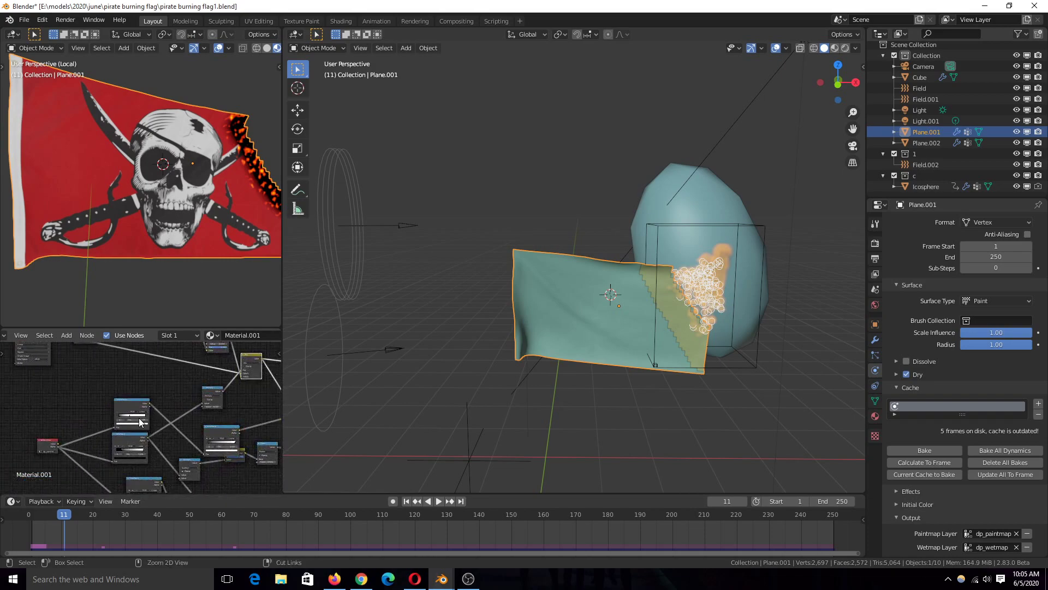
left_click(130, 436, "ctrl+shift")
left_click(208, 389, "ctrl+shift")
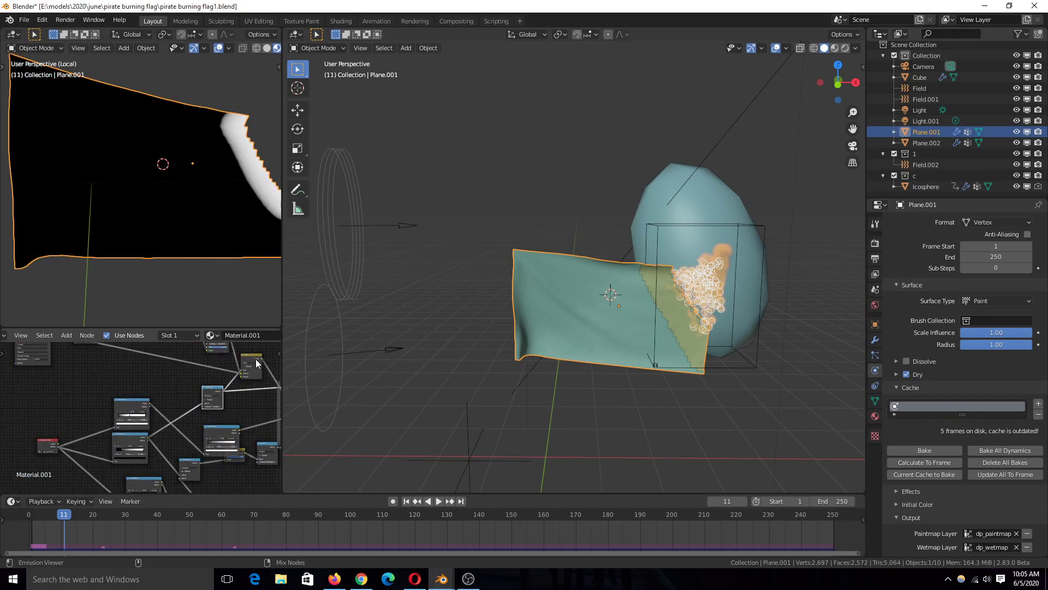
left_click(257, 363, "ctrl+shift")
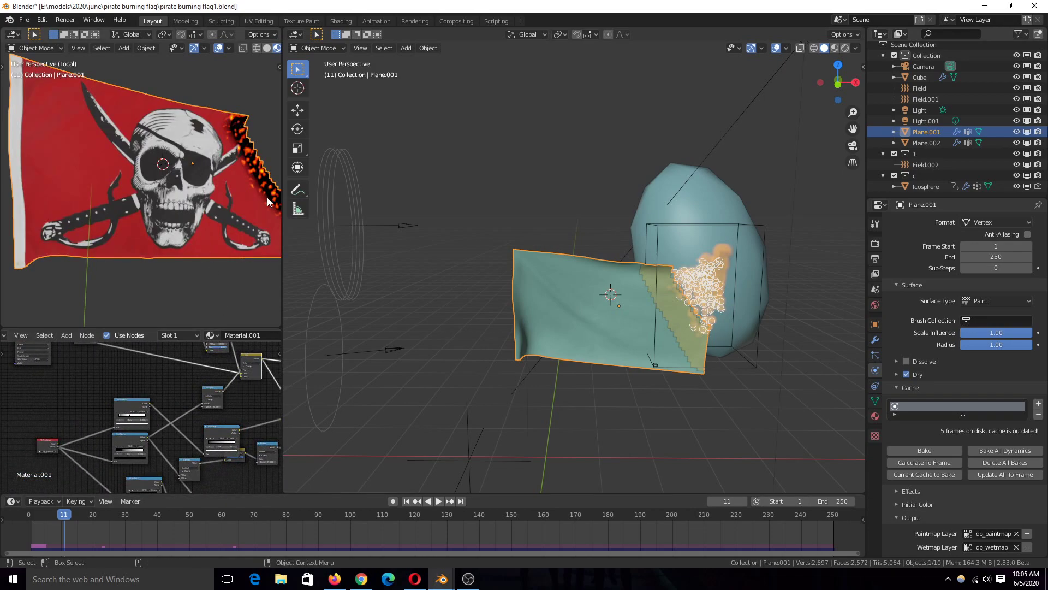
- Preview the math node combining the two lower textures and the math nodes that limit this noise to the burned edge
middle_click_drag(257, 448, 182, 400)
scroll(186, 398, "down", 3)
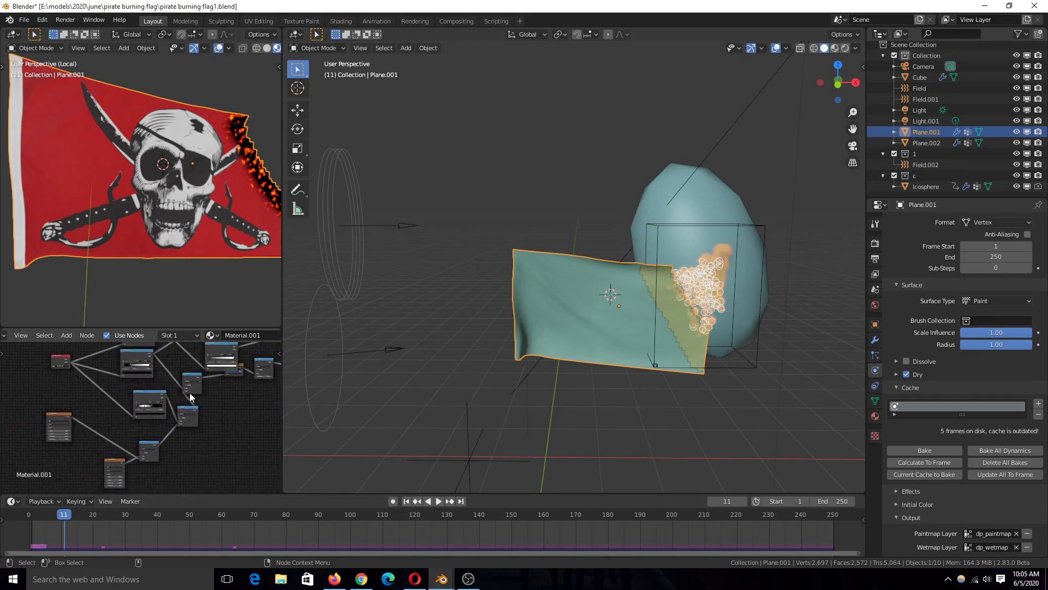
left_click(152, 445, "ctrl+shift")
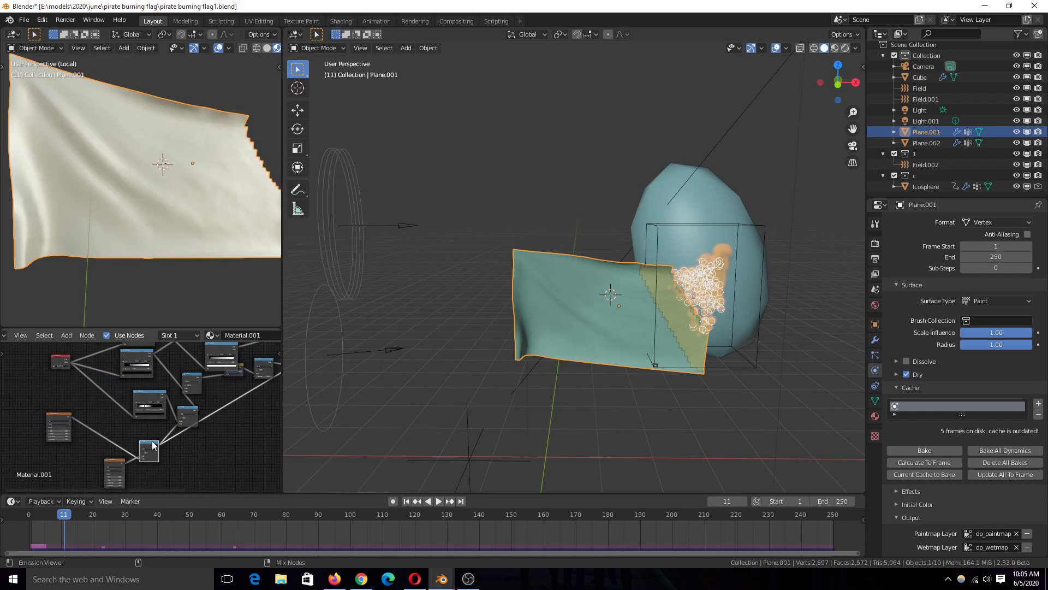
left_click(153, 445, "ctrl+shift")
middle_click_drag(152, 445, 138, 465)
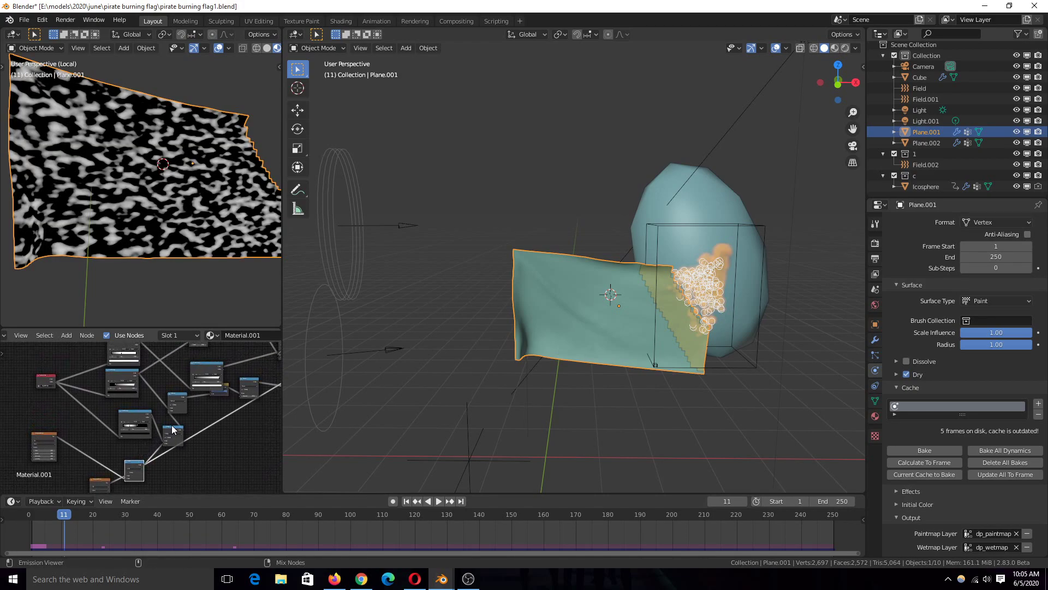
left_click(172, 434, "ctrl+shift")
left_click(182, 428, "ctrl+shift")
middle_click_drag(182, 427, 124, 438)
left_click(122, 407, "ctrl+shift")
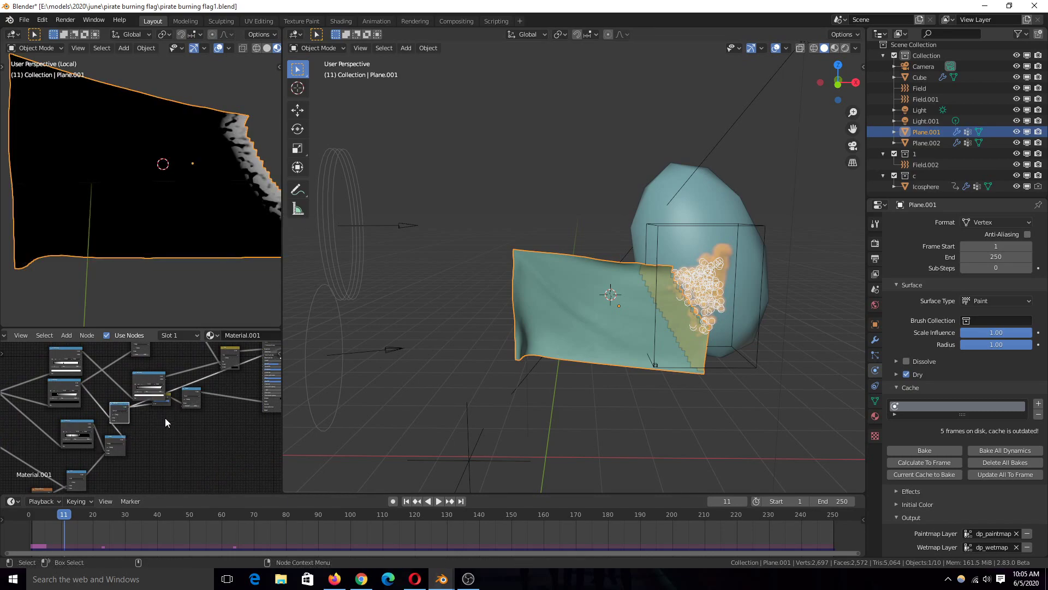
- Preview the last math node feeding the Principled BSDF and examine its mask along the flag's burned edge
scroll(167, 416, "up", 3)
left_click(182, 396, "ctrl+shift")
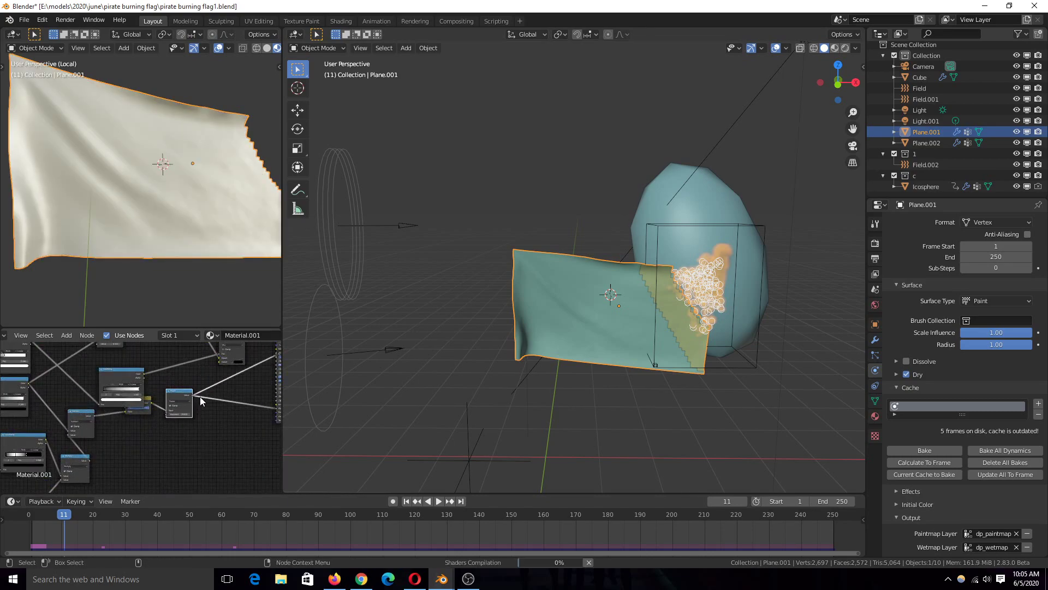
middle_click_drag(200, 405, 107, 426)
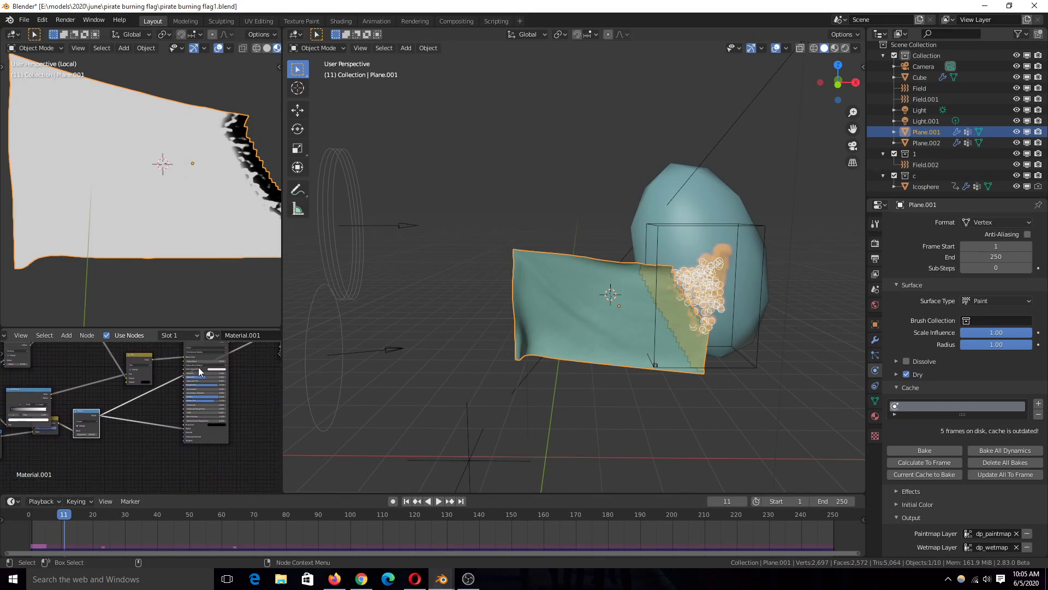
middle_click_drag(225, 171, 142, 157, "shift")
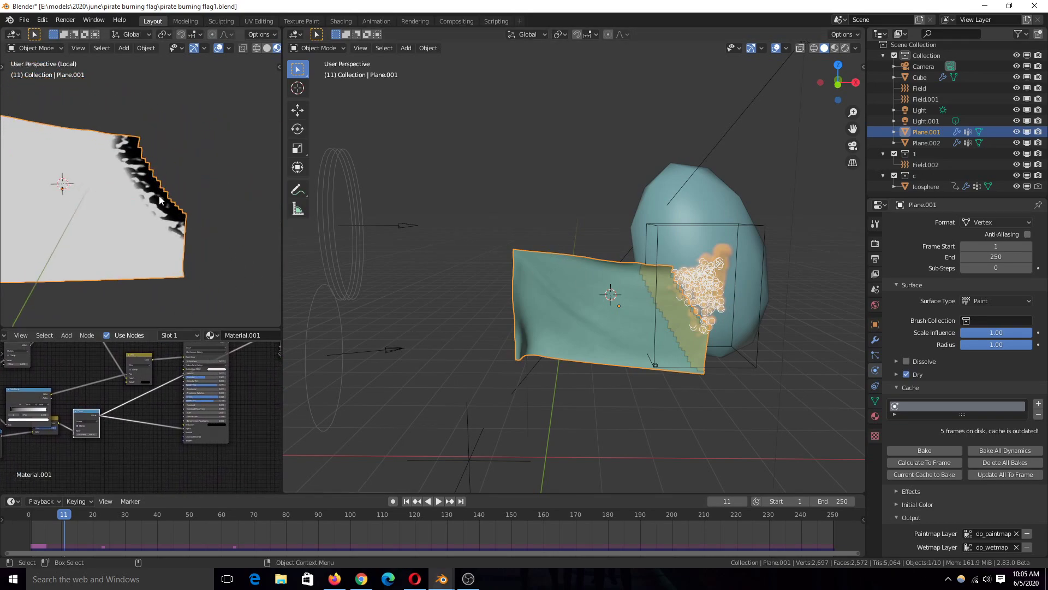
middle_click_drag(124, 389, 118, 427)
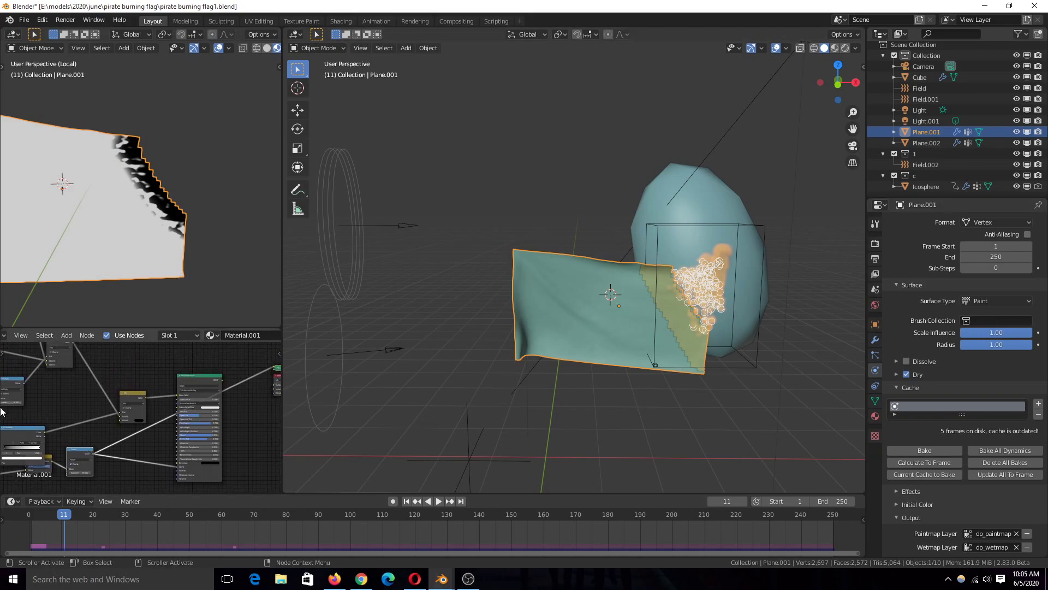
scroll(140, 413, "up", 1)
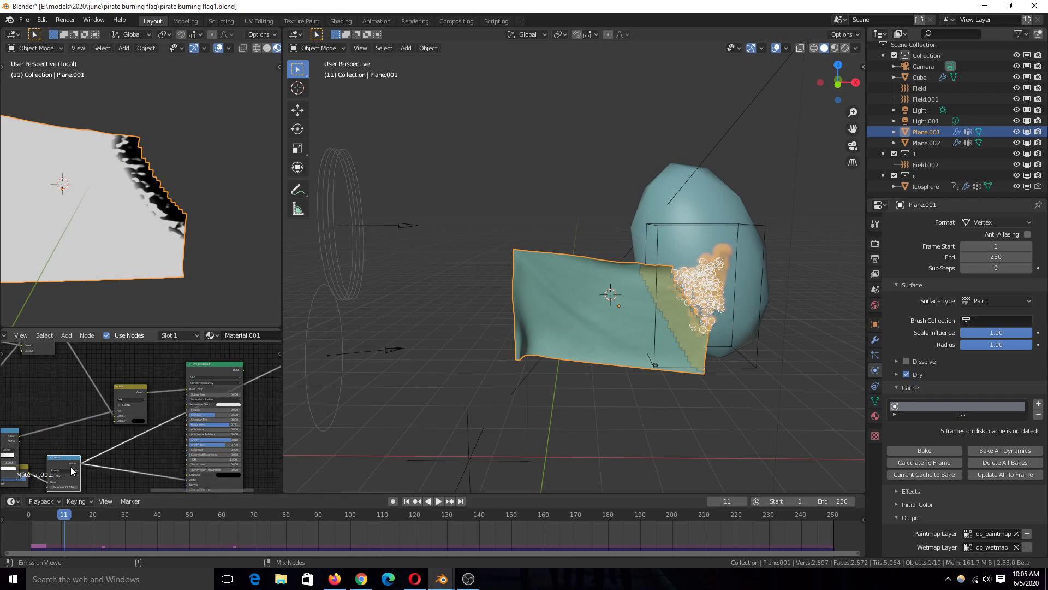
- Route the Principled BSDF back to the material output, view the shaded flag deselected, and save the file
key("z")
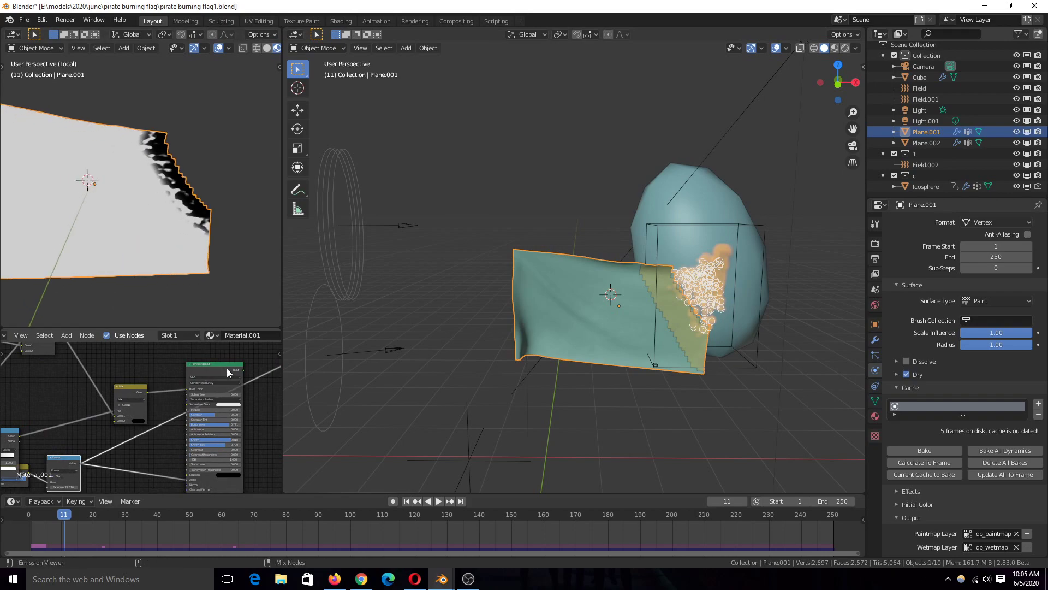
left_click(152, 124)
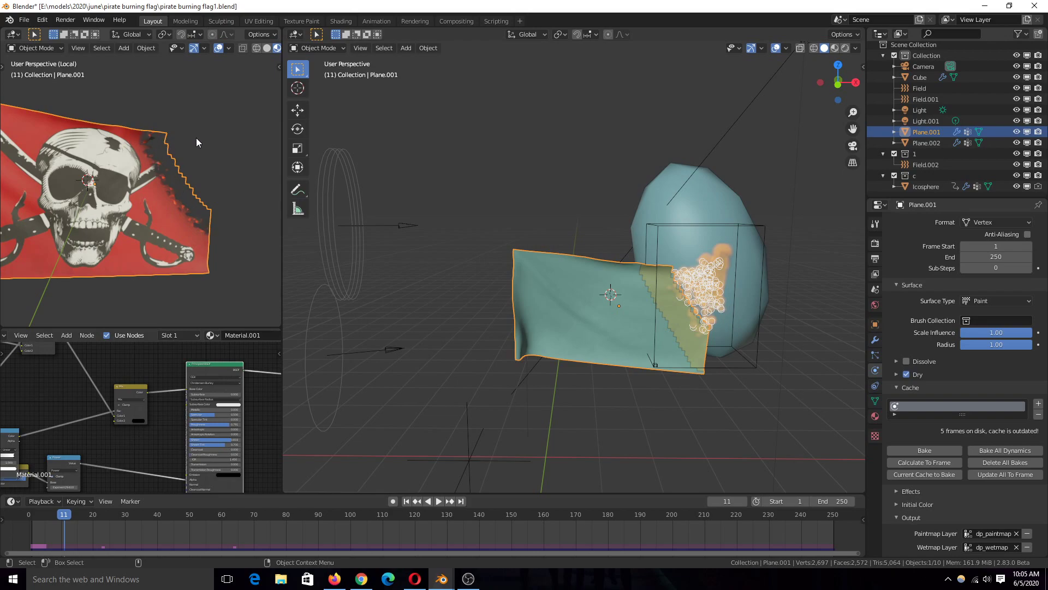
left_click(239, 225)
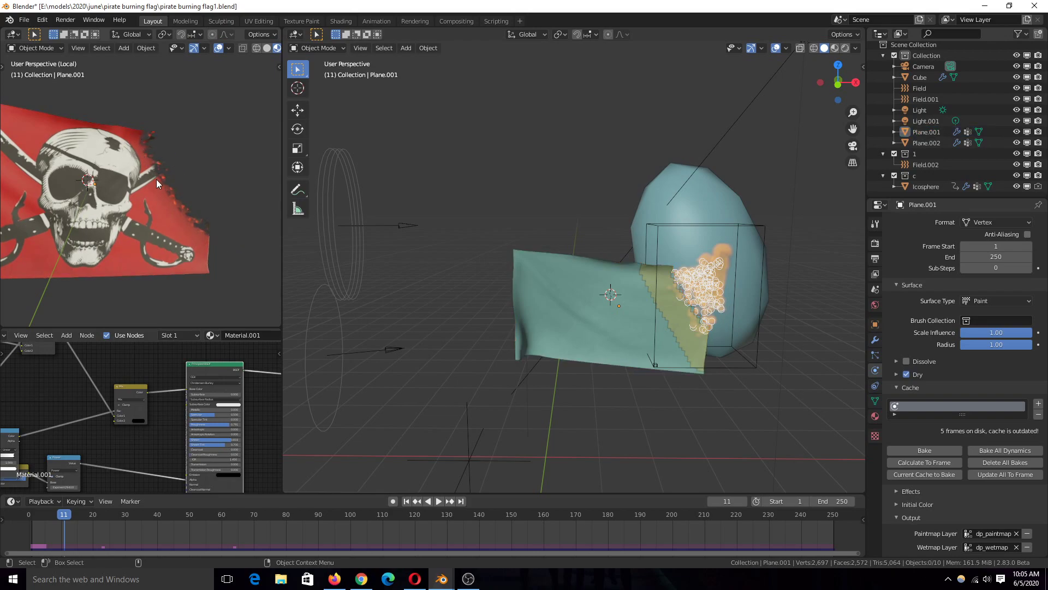
key("ctrl+s")
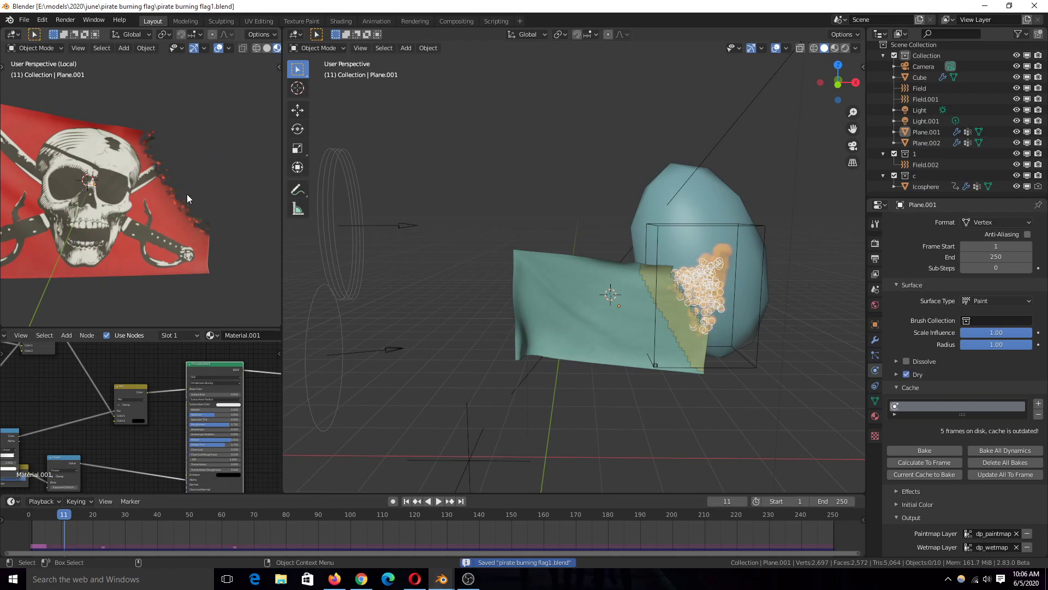
- Select the flag Plane.001 and turn off the viewport display of its Mask modifier
middle_click_drag(151, 232, 212, 212)
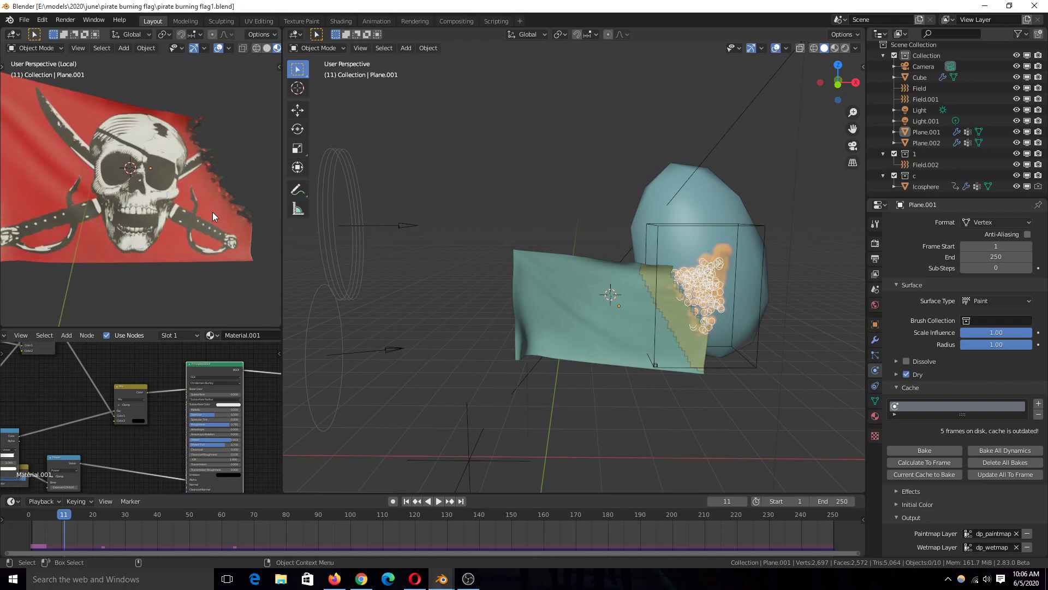
left_click(585, 295)
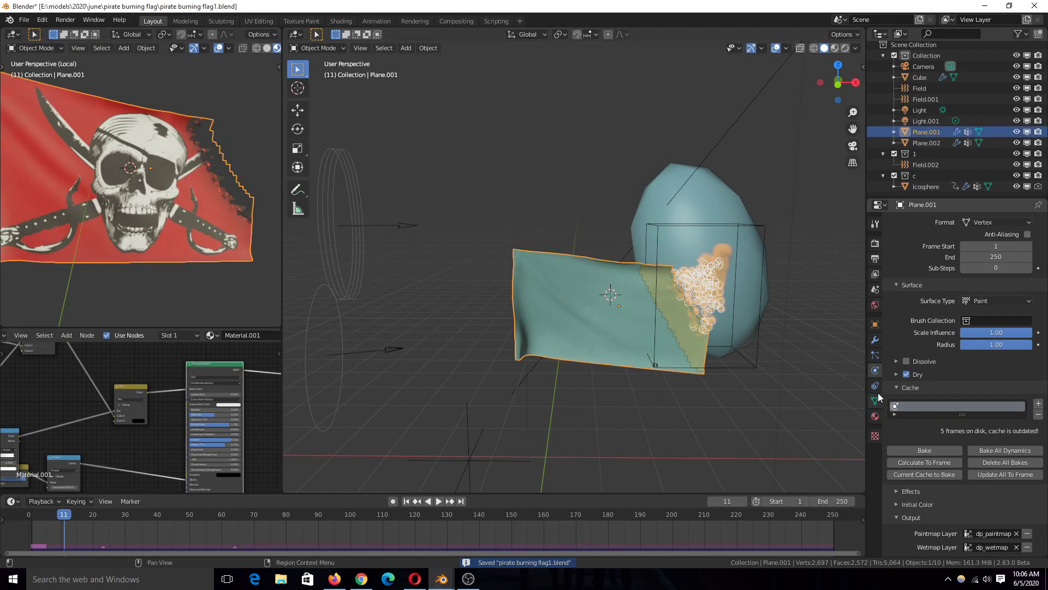
left_click(875, 339)
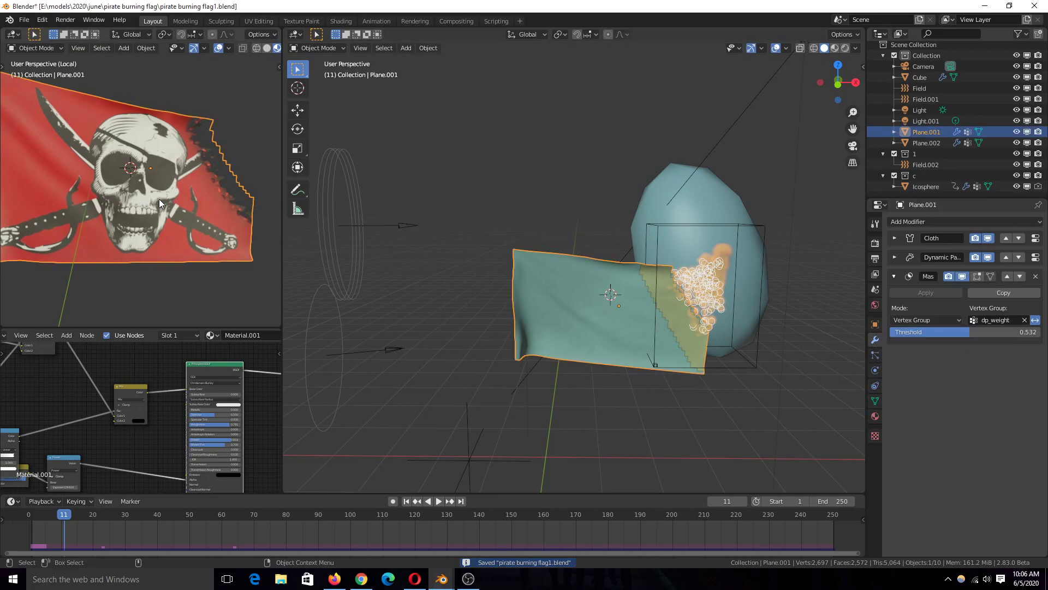
left_click(962, 277)
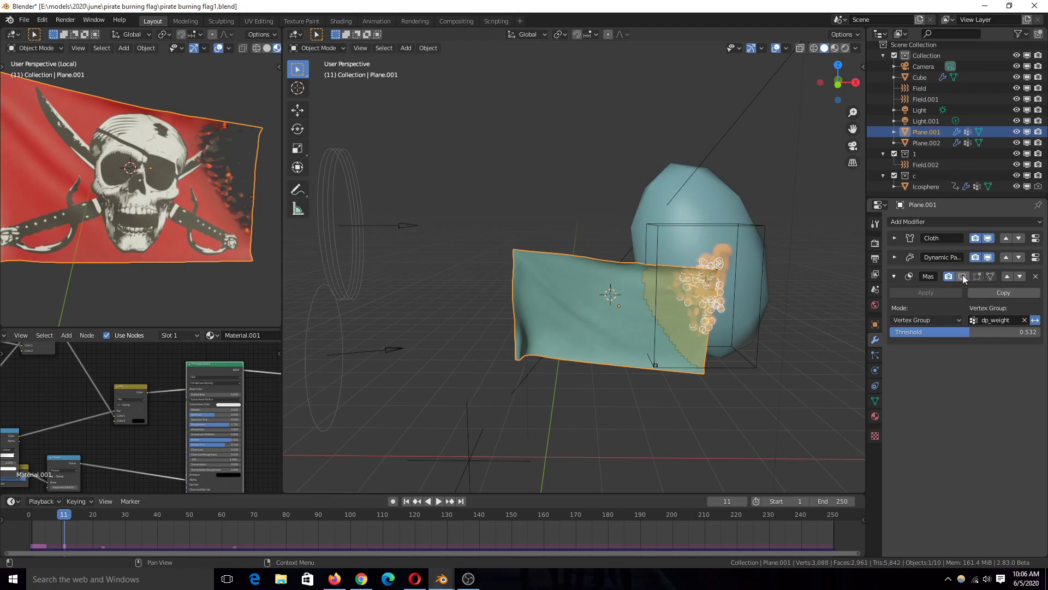
- Deselect the flag, view the simulation at frame 204, and return to frame 0 to play it up to frame 5
left_click(484, 265)
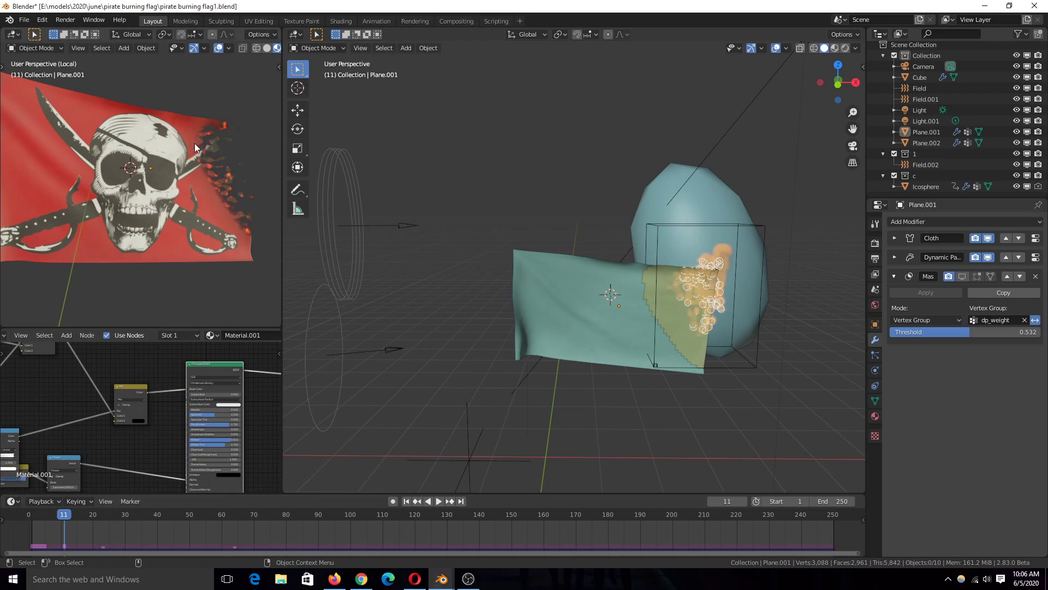
left_click(686, 539)
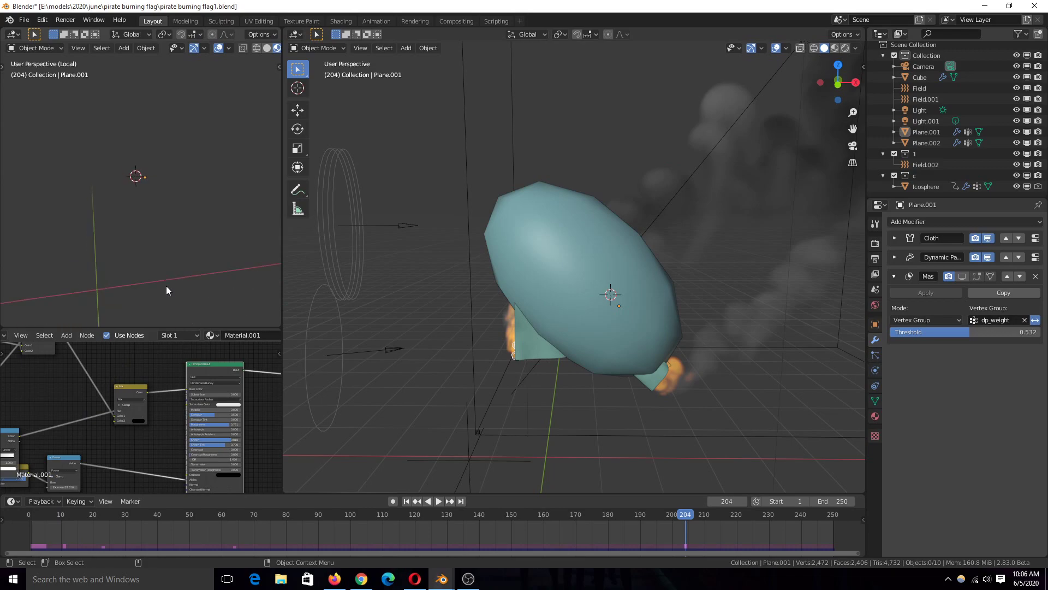
left_click(18, 516)
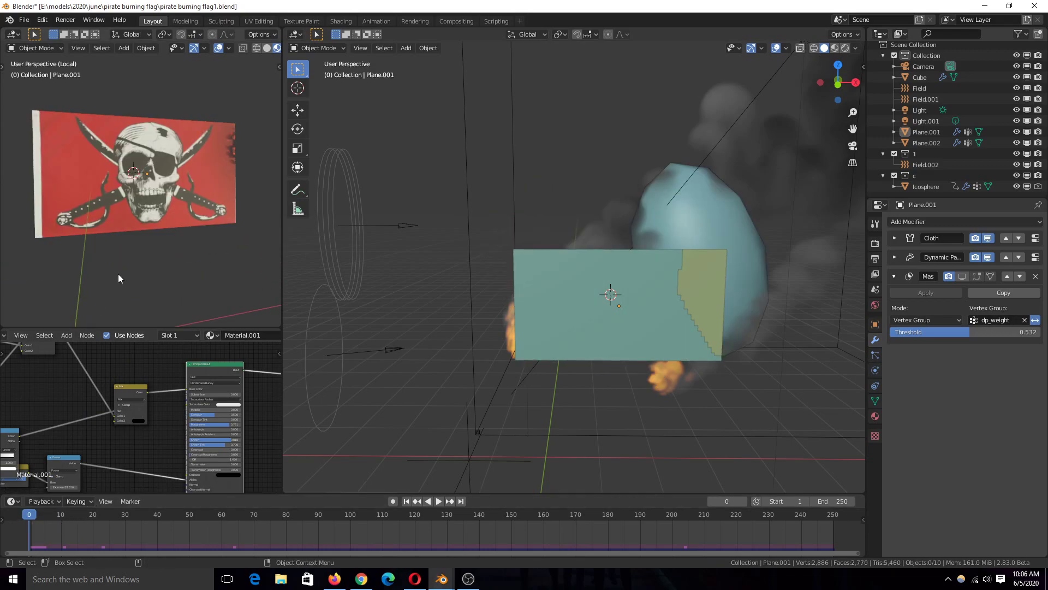
key("space")
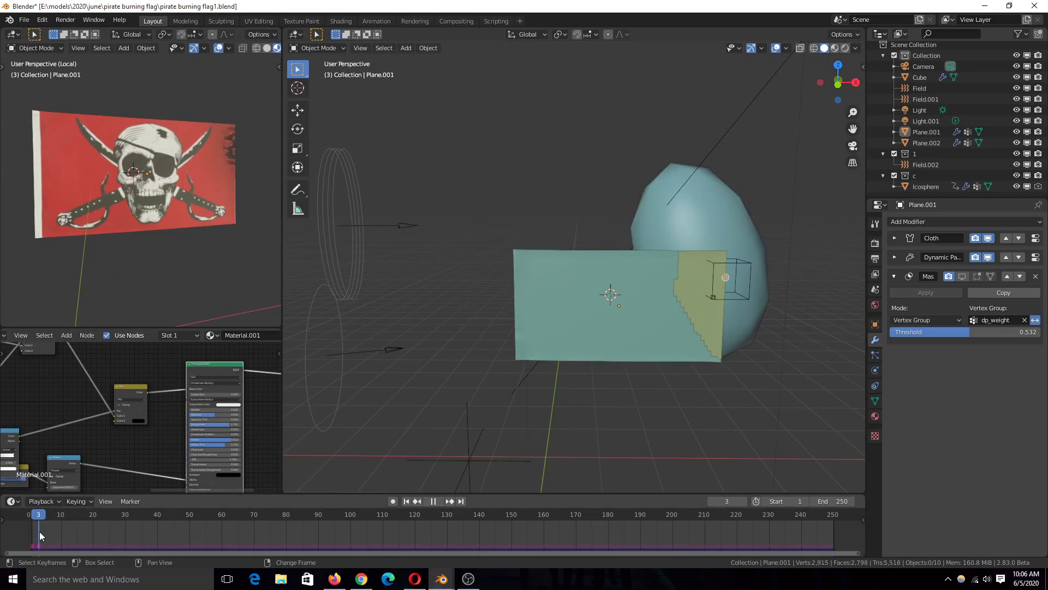
key("space")
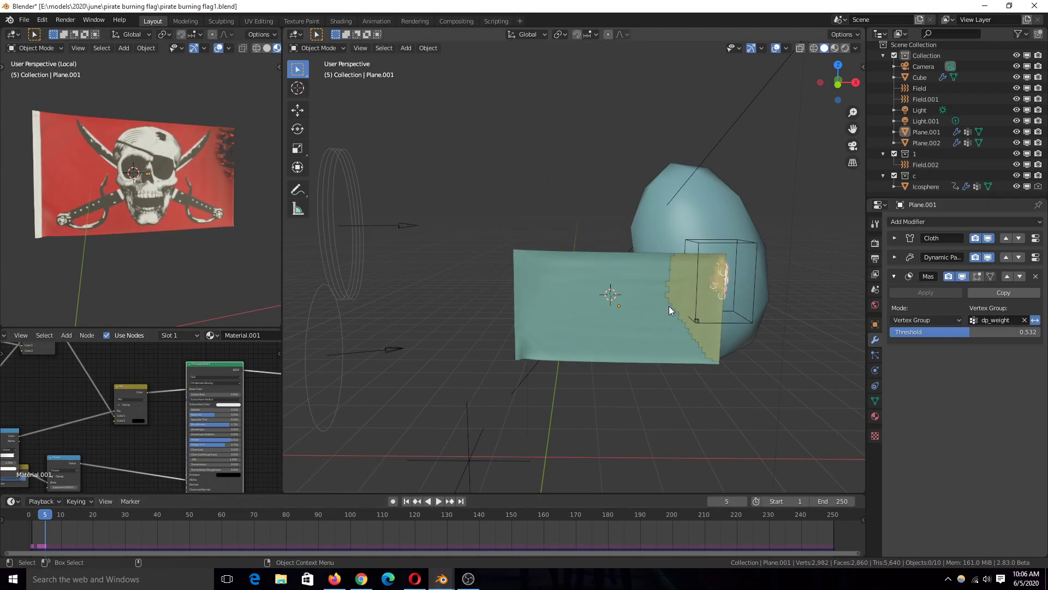
- Hide the fire-emitting plane Plane.002 in the viewport and select the flag Plane.001
left_click(691, 290)
key("h")
left_click(641, 293)
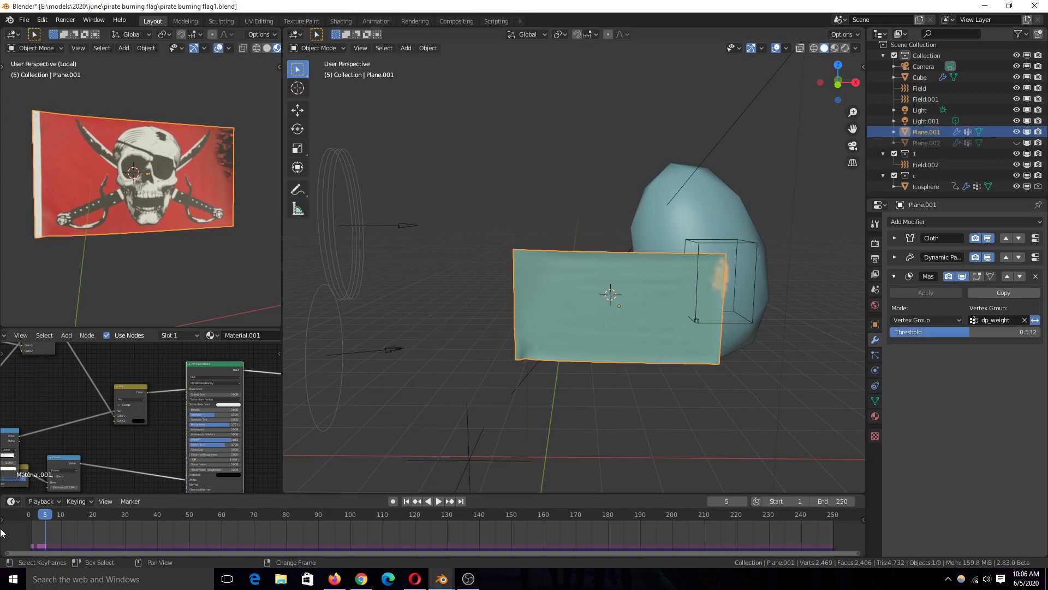
- Play the burning simulation from the start, stop it at frame 15, and save the file
key("shift+Left")
key("space")
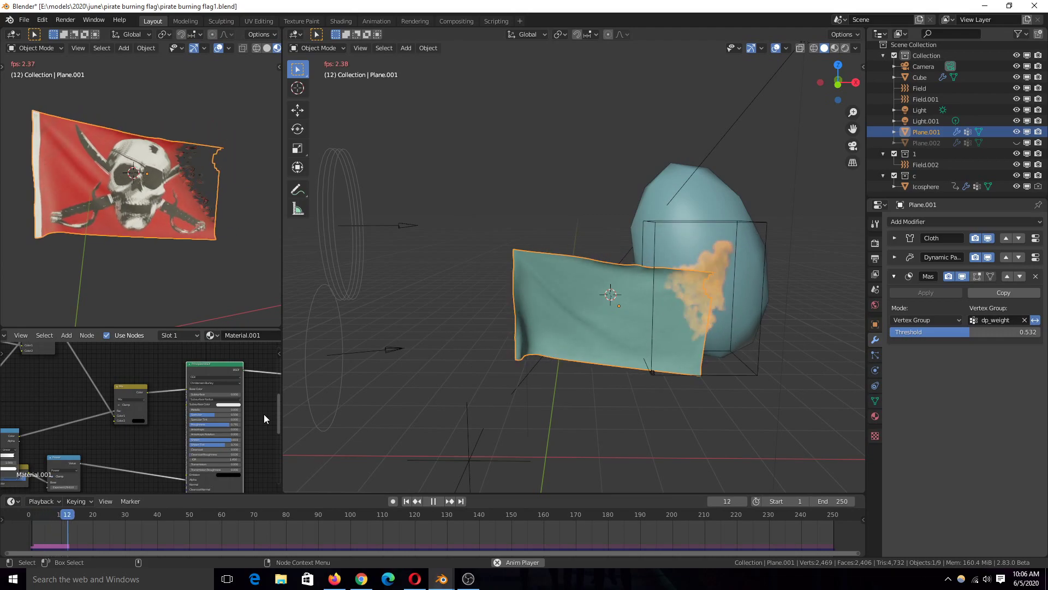
key("space")
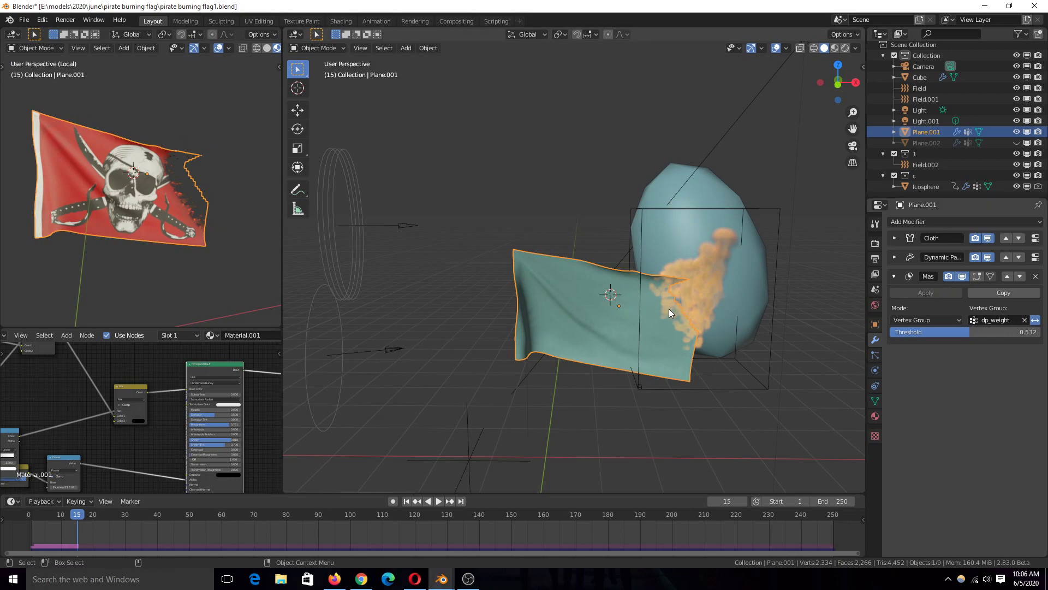
middle_click_drag(648, 333, 581, 391)
key("ctrl+s")
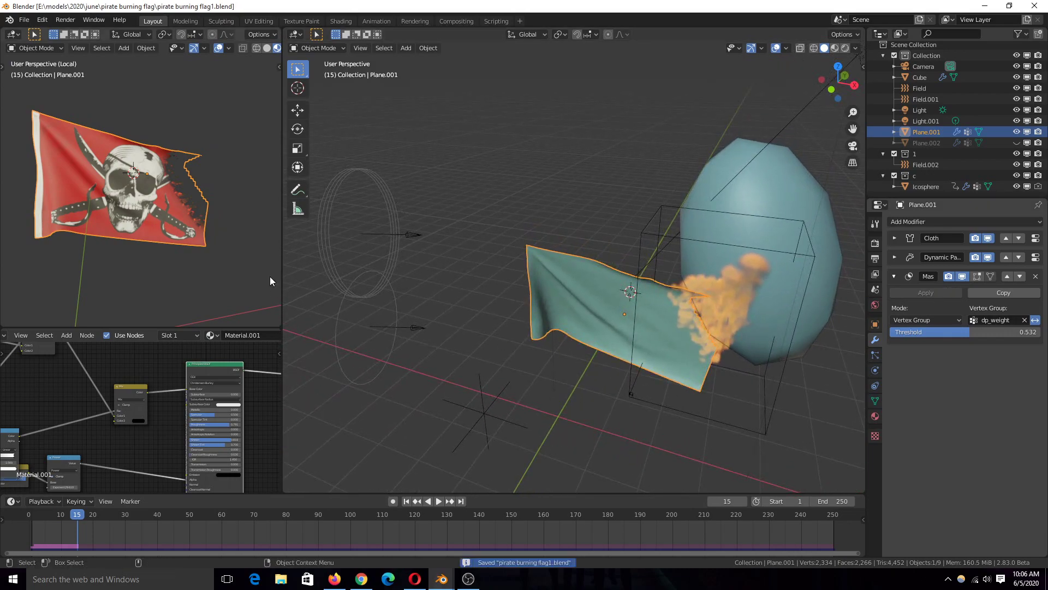
- Deselect the flag in the shaded preview and save the file
left_click(134, 270)
middle_click_drag(164, 407, 167, 401)
key("ctrl+s")
middle_click_drag(66, 296, 149, 278)
key("ctrl+s")
- Examine the final Material.001 nodes and the flag's burned edge up close in the shaded preview, and save the file again
mouse_move(86, 365)
middle_mouse_down()
mouse_move(115, 390)
mouse_move(50, 416)
middle_mouse_up()
scroll(115, 390, "down", 2)
middle_click_drag(103, 381, 106, 375)
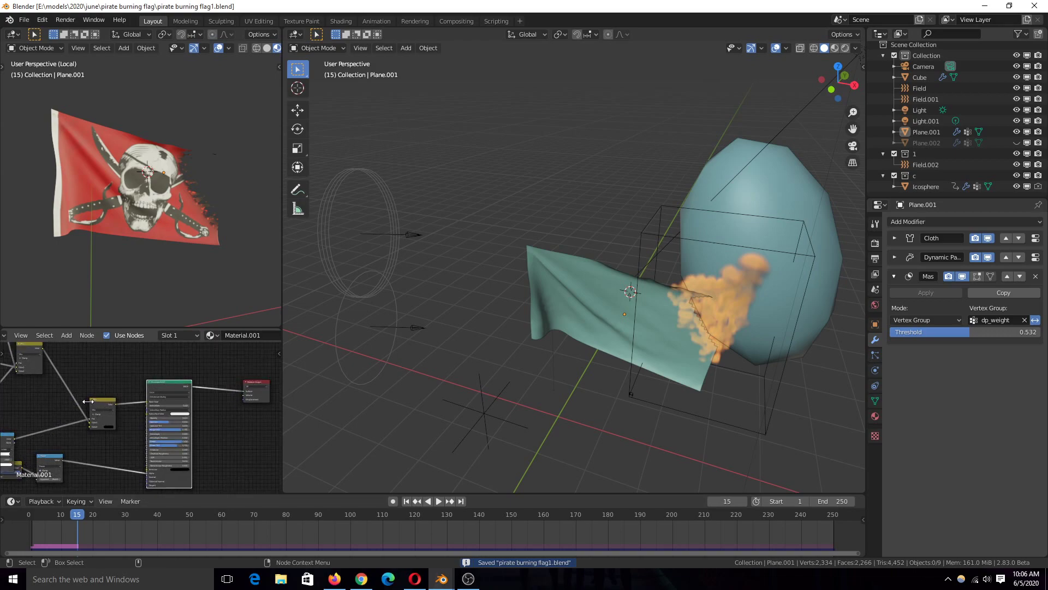
scroll(140, 389, "up", 1)
scroll(172, 198, "up", 3)
middle_click_drag(172, 199, 191, 187)
scroll(124, 228, "down", 3)
scroll(123, 223, "up", 2)
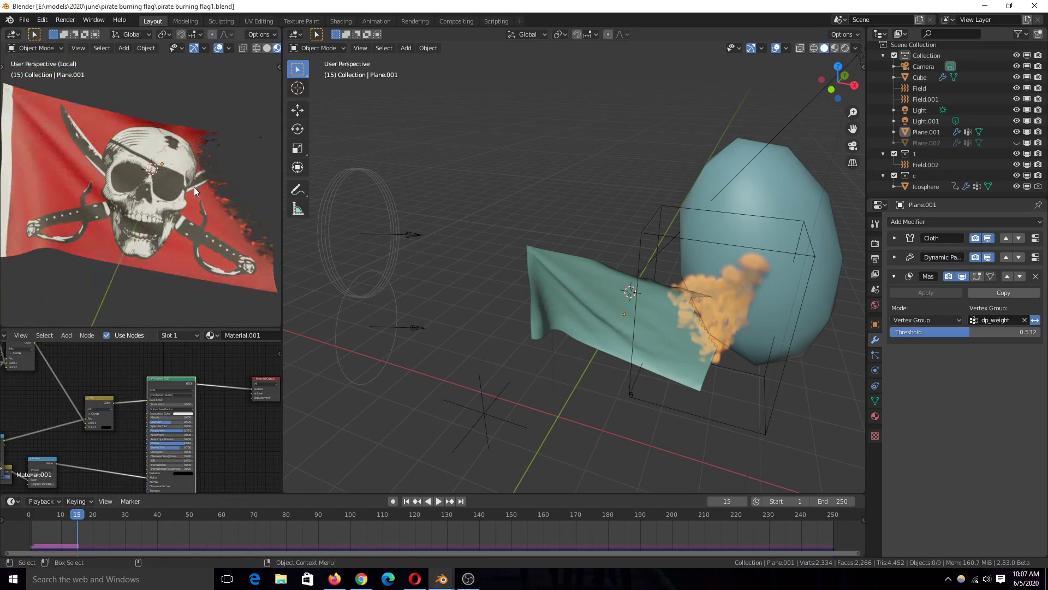
key("ctrl+s")
scroll(197, 253, "down", 4)
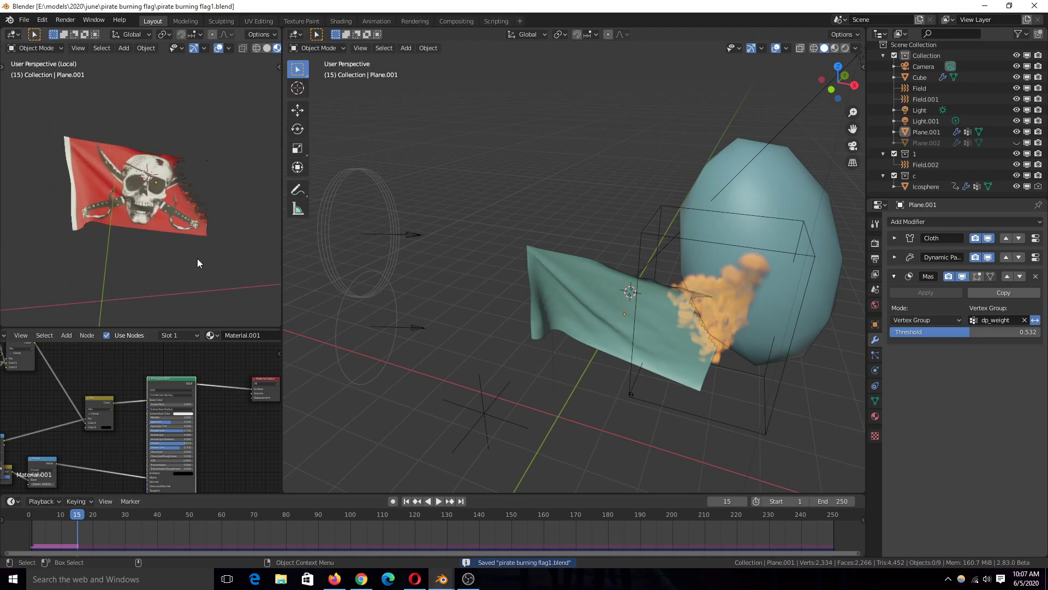
- Switch to the animation player showing the image sequence in C:\tmp\New Folder(1)\2 and review the fire and smoke
scroll(197, 259, "up", 1)
mouse_move(442, 578)
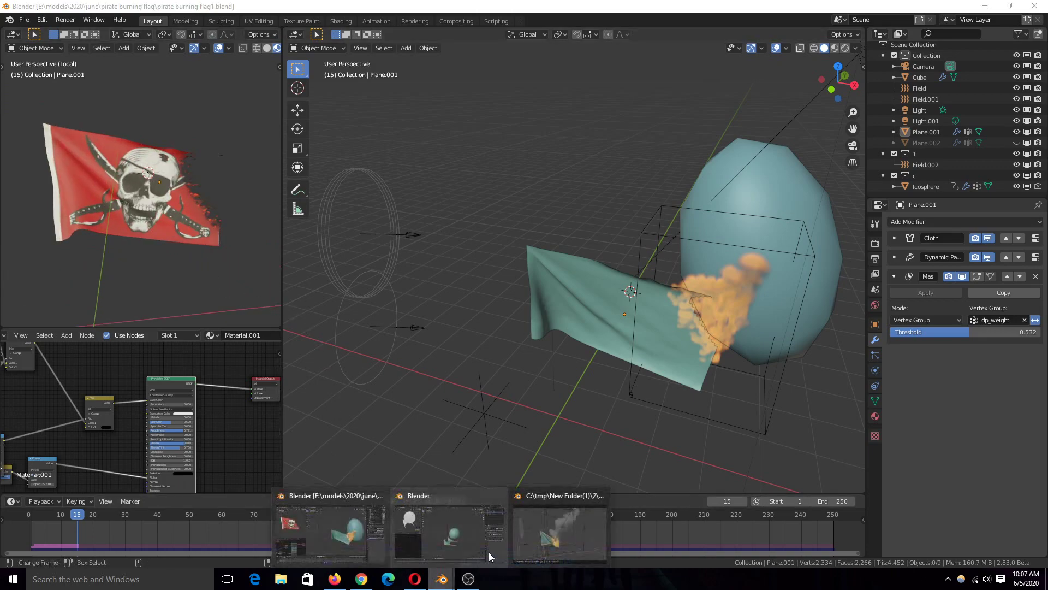
left_click(548, 530)
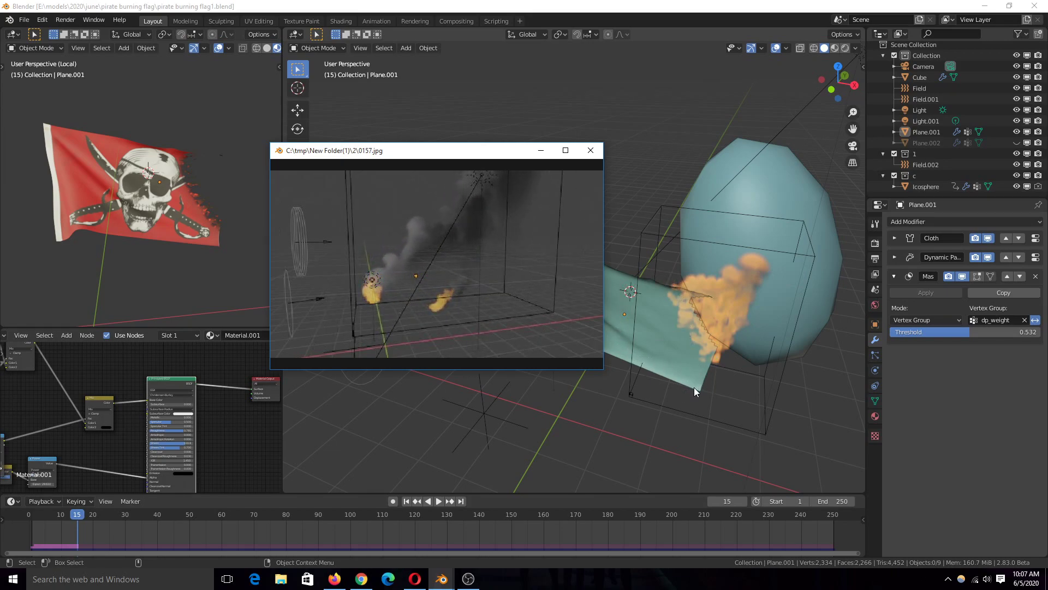
left_click_drag(487, 335, 552, 300)
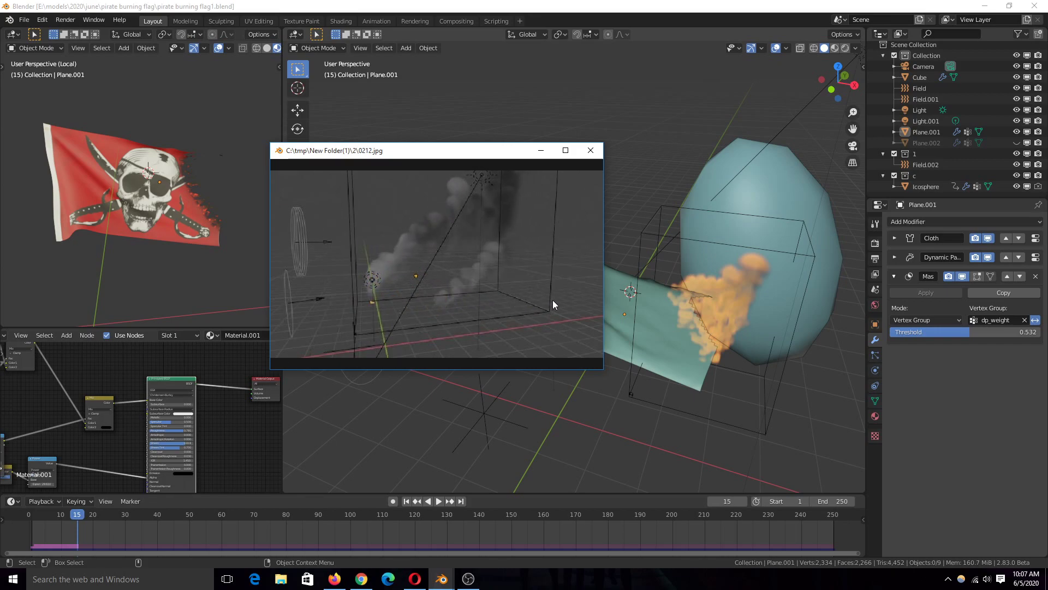